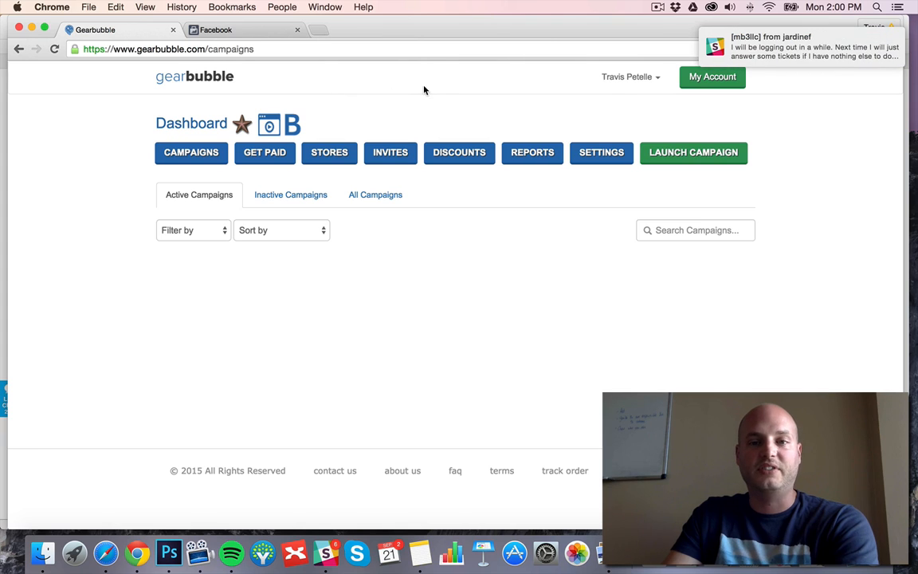
# Open the data defaults in the GearBubble account settings.
pyautogui.click(594, 154)
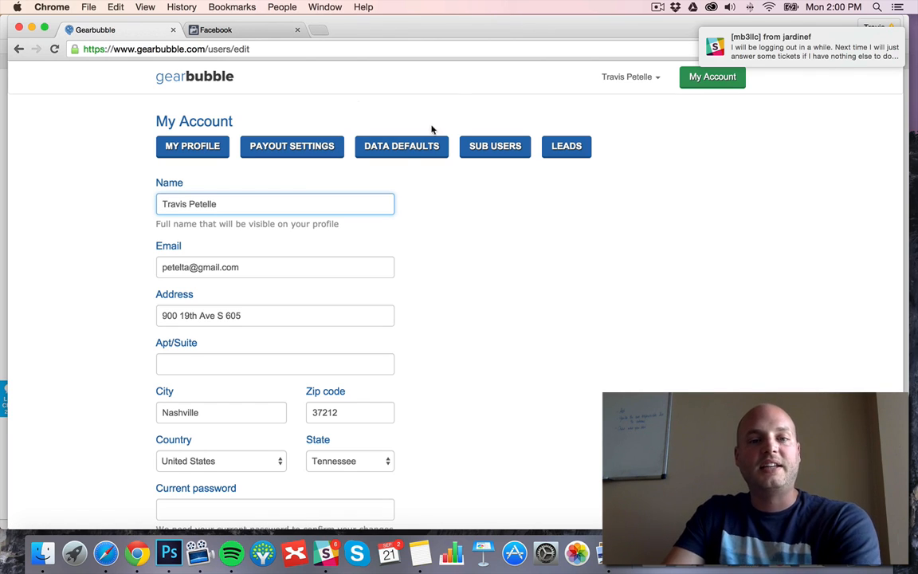
pyautogui.click(402, 149)
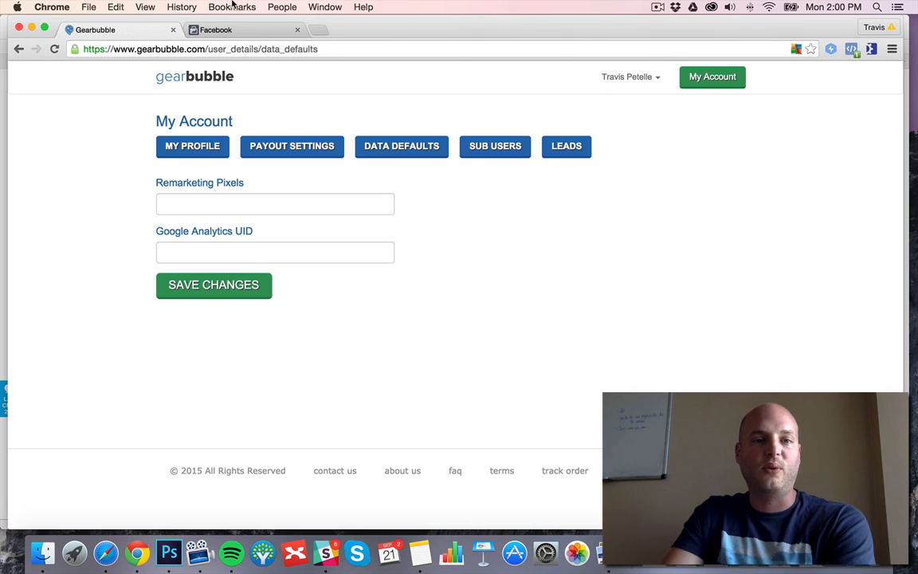
# Switch to Facebook Audiences, dismiss the audience-created message, and show the pixel code of Gearbubble Audience down to its init line.
pyautogui.click(236, 32)
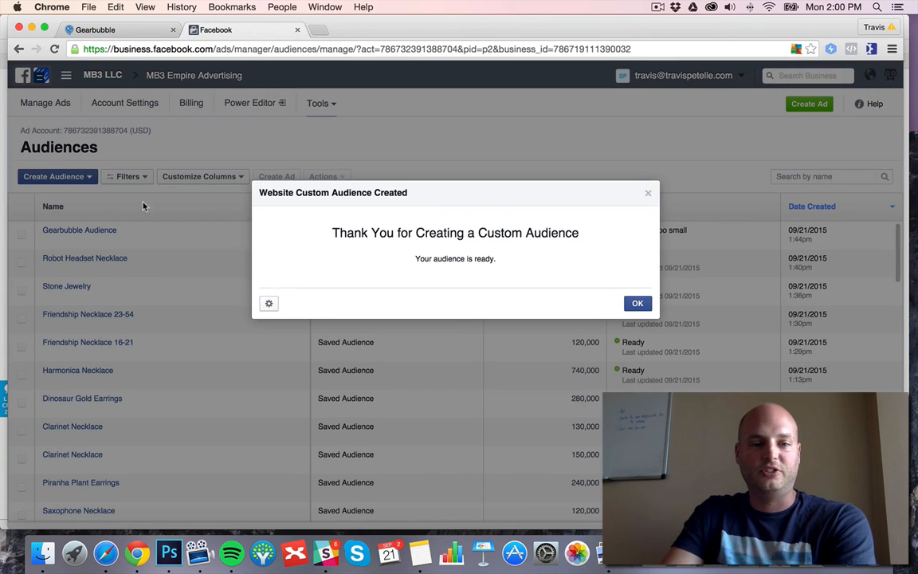
pyautogui.click(269, 303)
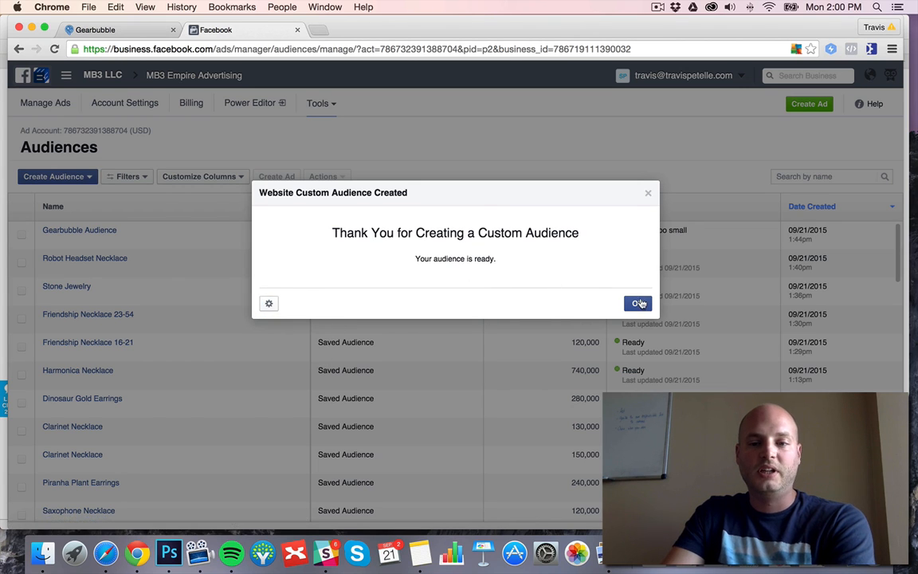
pyautogui.click(637, 303)
pyautogui.click(21, 234)
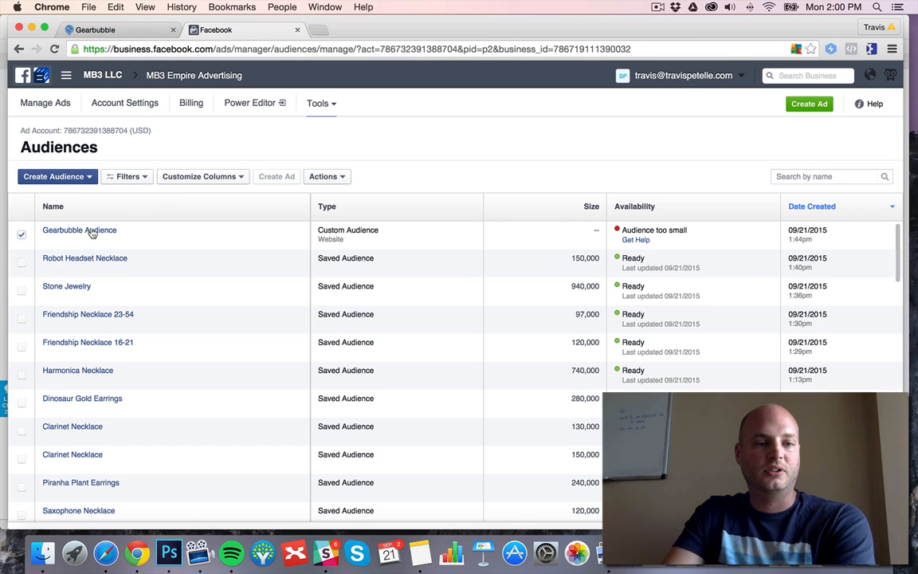
pyautogui.click(335, 179)
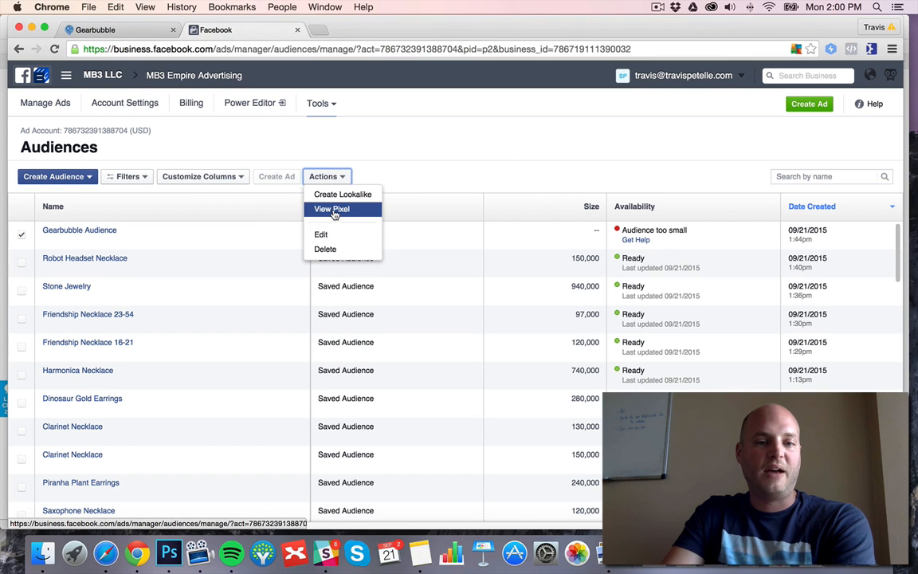
pyautogui.click(334, 208)
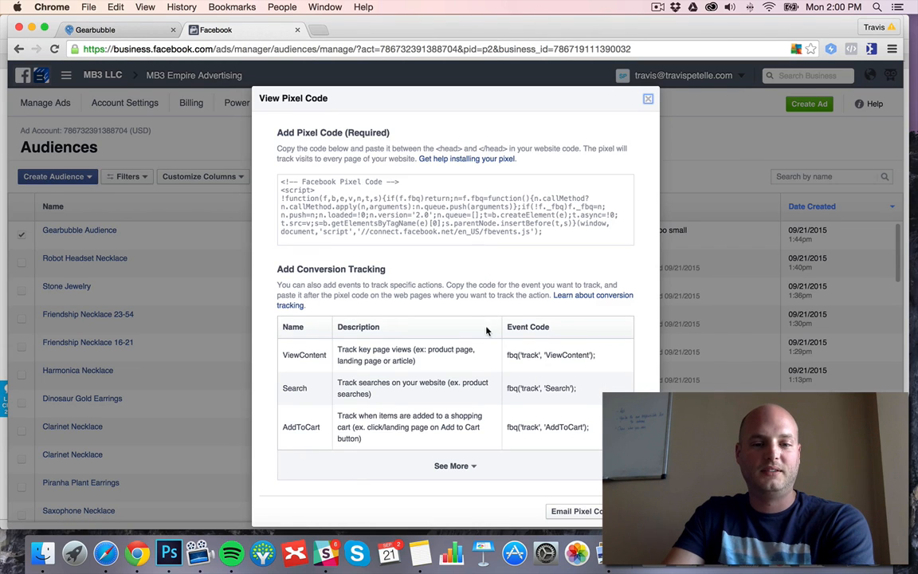
pyautogui.scroll(-5, 424, 211)
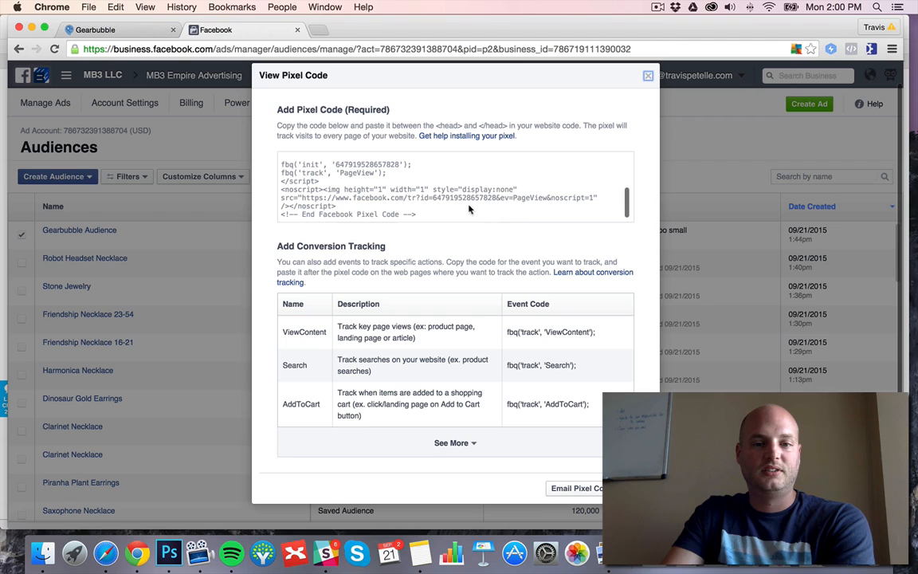
# Copy the pixel ID from the Facebook init line and paste it into GearBubble's Remarketing Pixels field.
pyautogui.moveTo(399, 164); pyautogui.dragTo(336, 162)
pyautogui.press('super+c')
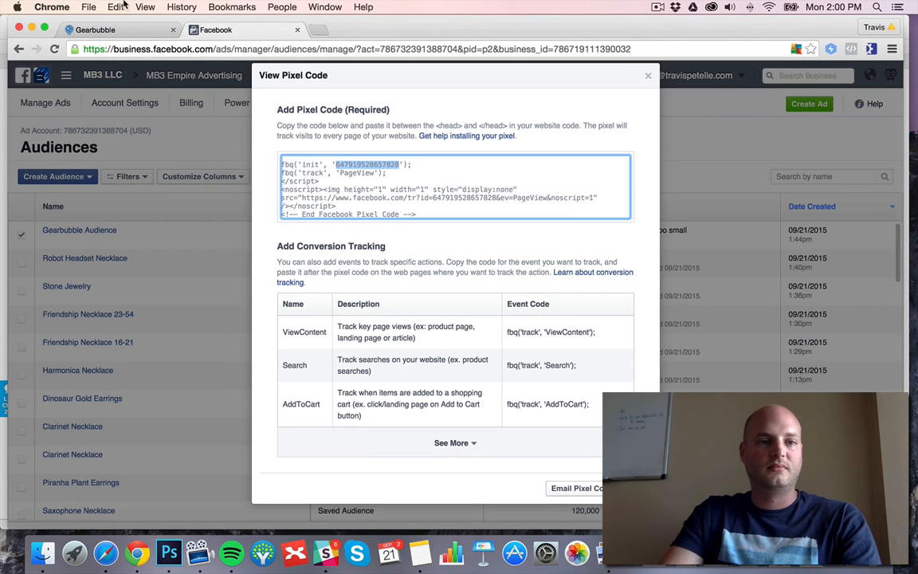
pyautogui.click(126, 30)
pyautogui.click(277, 197)
pyautogui.press('super+v')
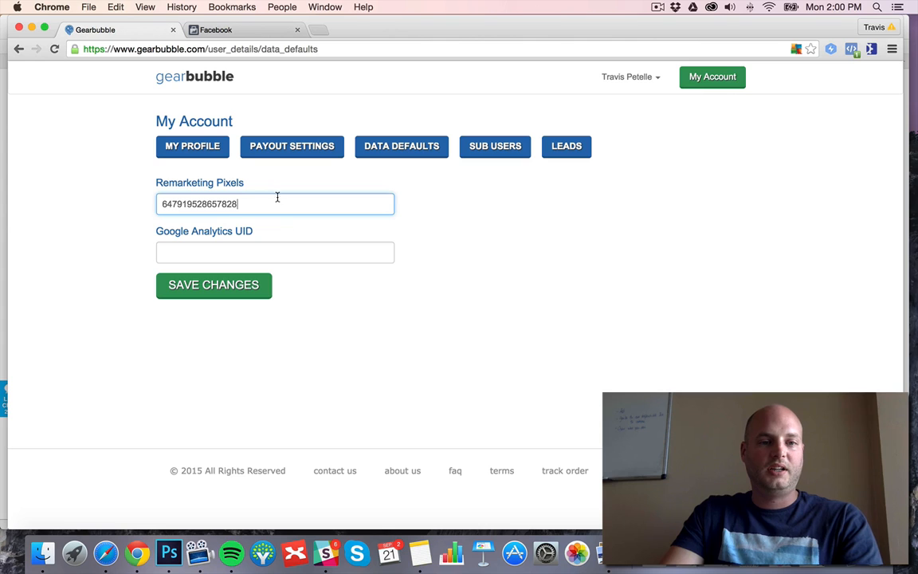
# Switch to Google Analytics in Safari and copy the GearBubble property's tracking ID.
pyautogui.click(106, 552)
pyautogui.click(343, 59)
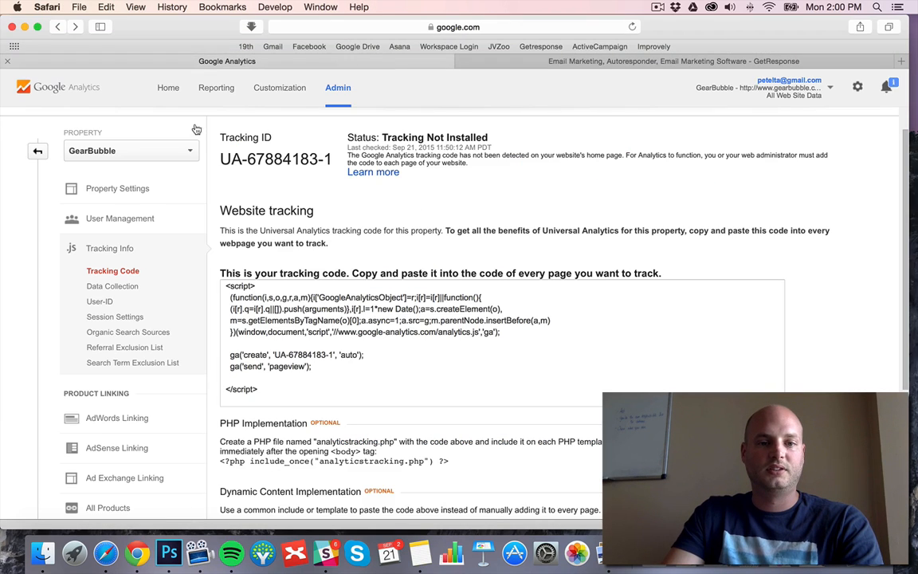
pyautogui.moveTo(335, 159); pyautogui.dragTo(247, 157)
pyautogui.moveTo(222, 158); pyautogui.dragTo(333, 158)
pyautogui.press('super+c')
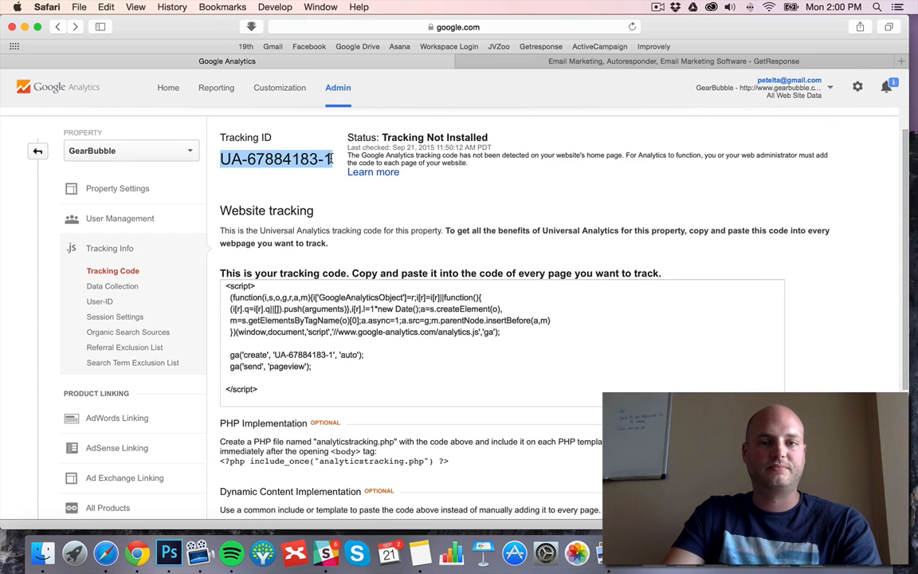
# Return to GearBubble in Chrome, paste the tracking ID as the Google Analytics UID, and save the data defaults.
pyautogui.click(137, 552)
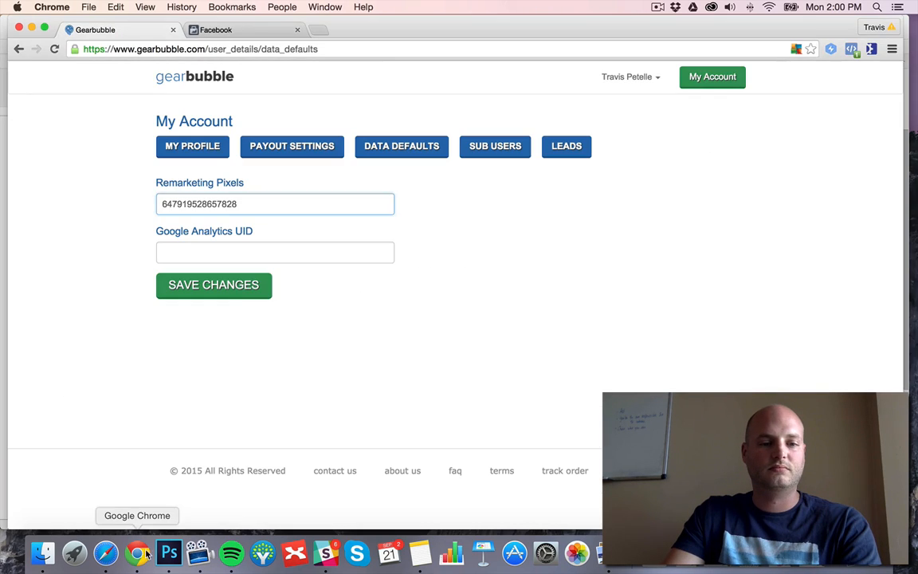
pyautogui.click(248, 252)
pyautogui.press('super+v')
pyautogui.click(219, 284)
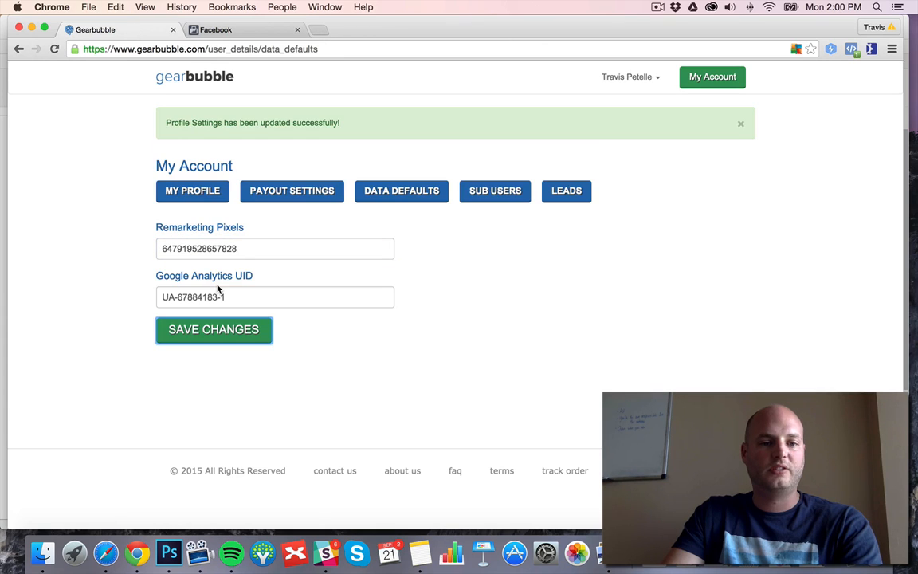
# Review the sub-users page, the email-service lead integrations, and the GetResponse connection form in the account settings.
pyautogui.click(505, 194)
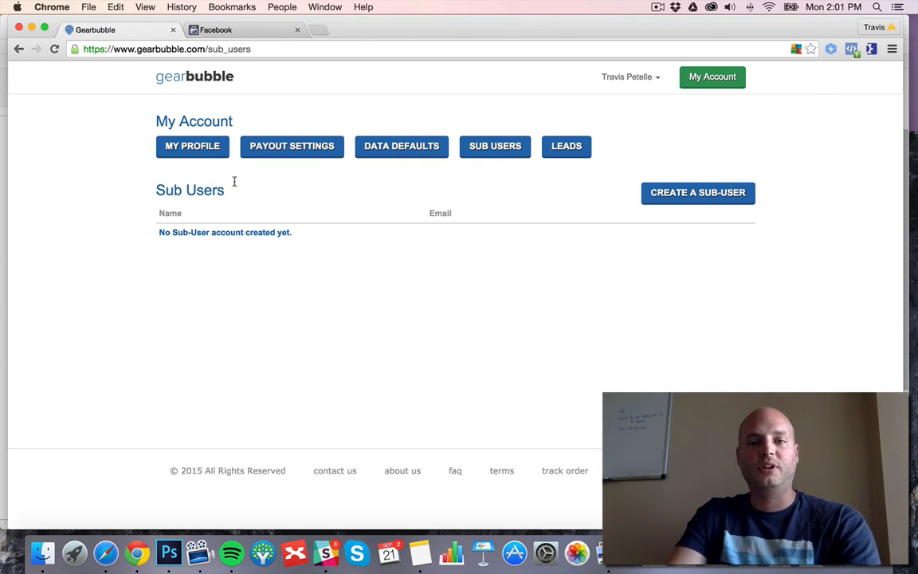
pyautogui.click(569, 151)
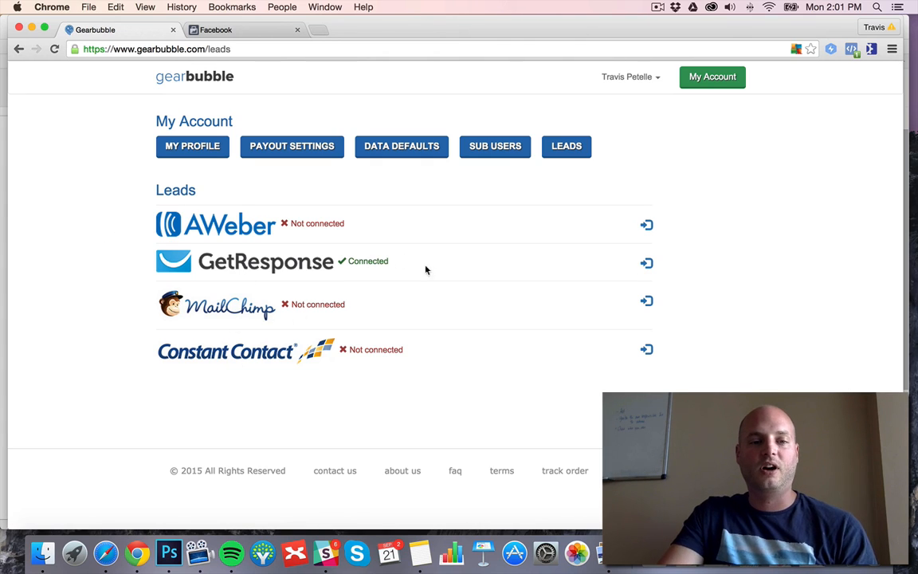
pyautogui.click(648, 265)
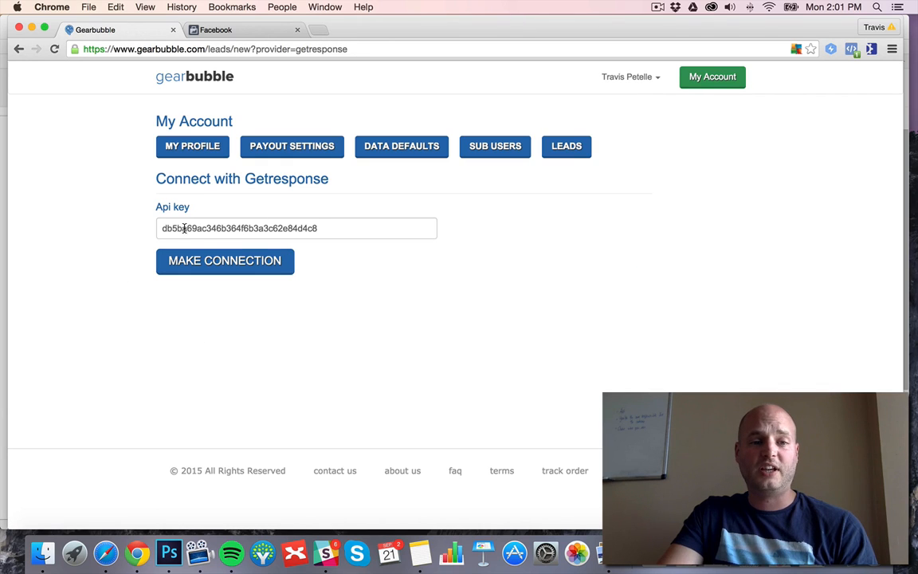
pyautogui.click(19, 49)
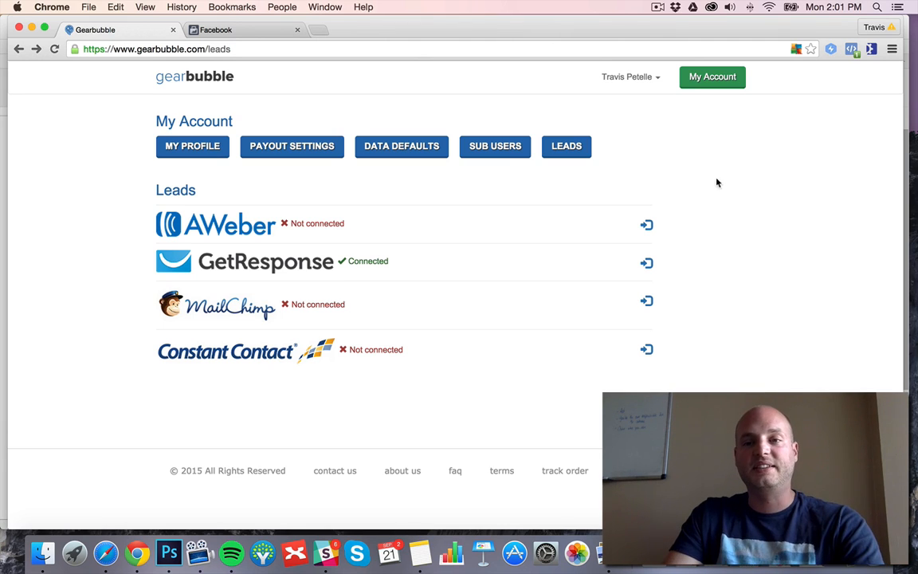
# Launch a new campaign from the dashboard with Shirt / Hoodie as the product and continue to the design stage.
pyautogui.click(713, 77)
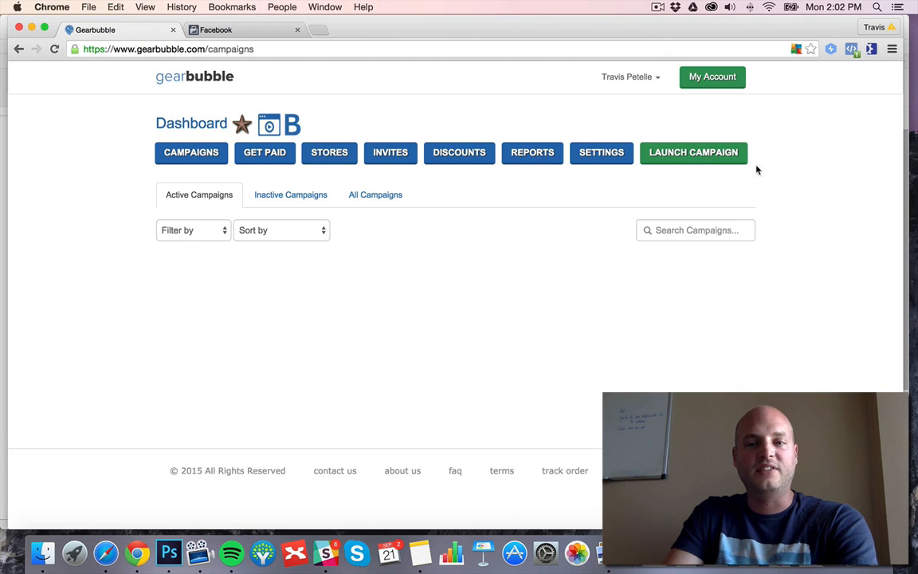
pyautogui.click(691, 153)
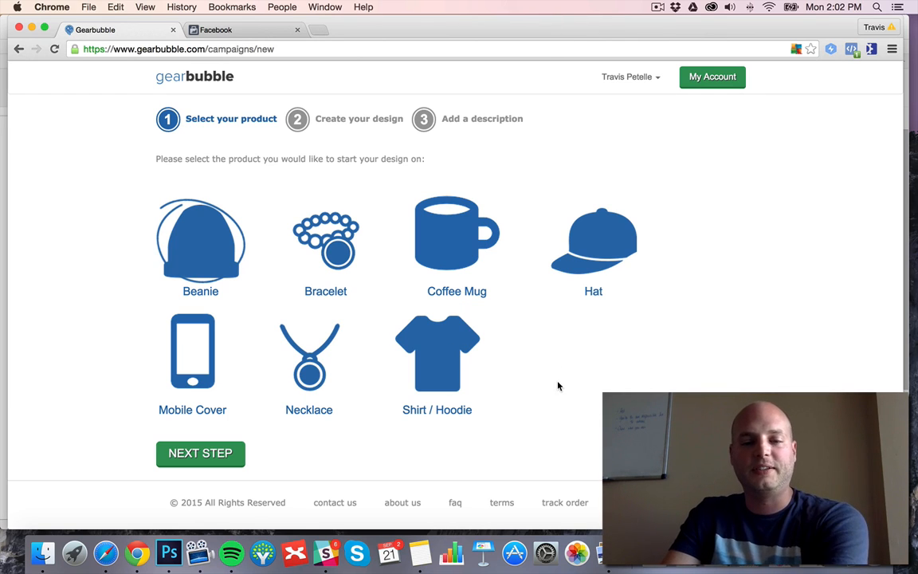
pyautogui.click(453, 368)
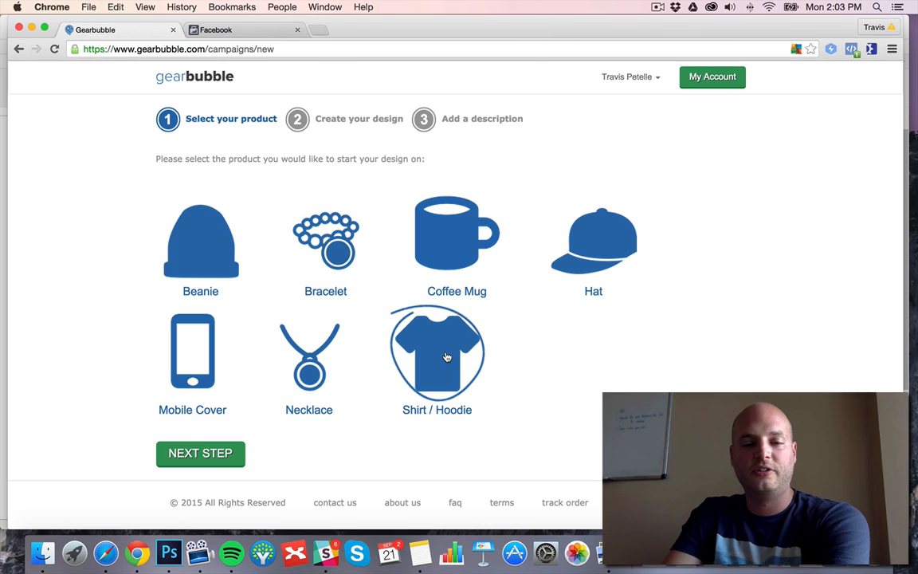
pyautogui.click(199, 460)
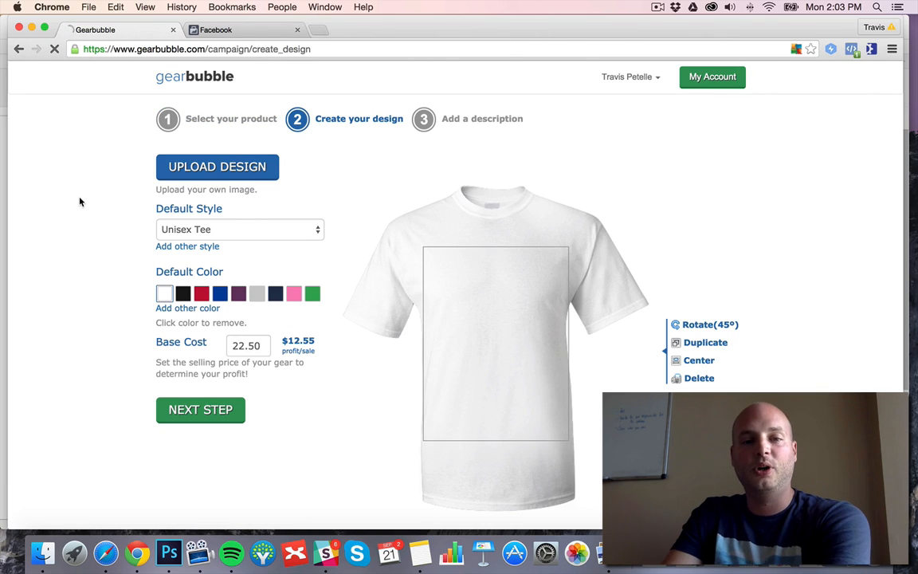
# Set the shirt's default color to black and keep Unisex Tee as the default style after checking the available styles.
pyautogui.scroll(-1, 80, 202)
pyautogui.scroll(-1, 80, 201)
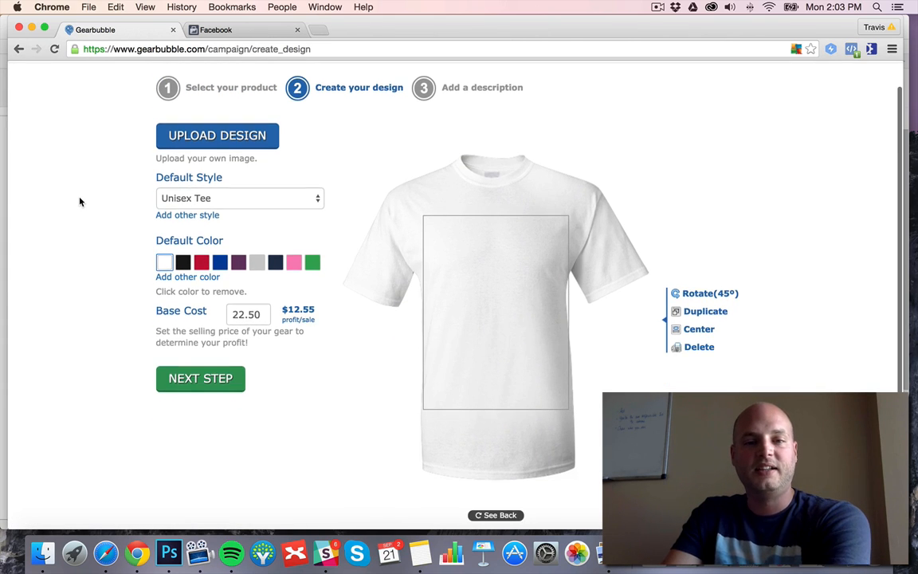
pyautogui.click(183, 263)
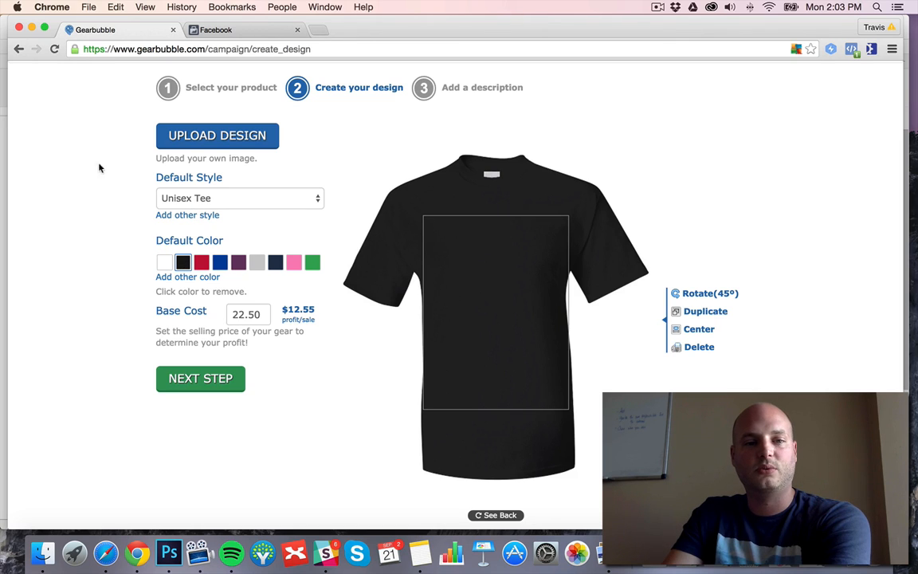
pyautogui.click(239, 199)
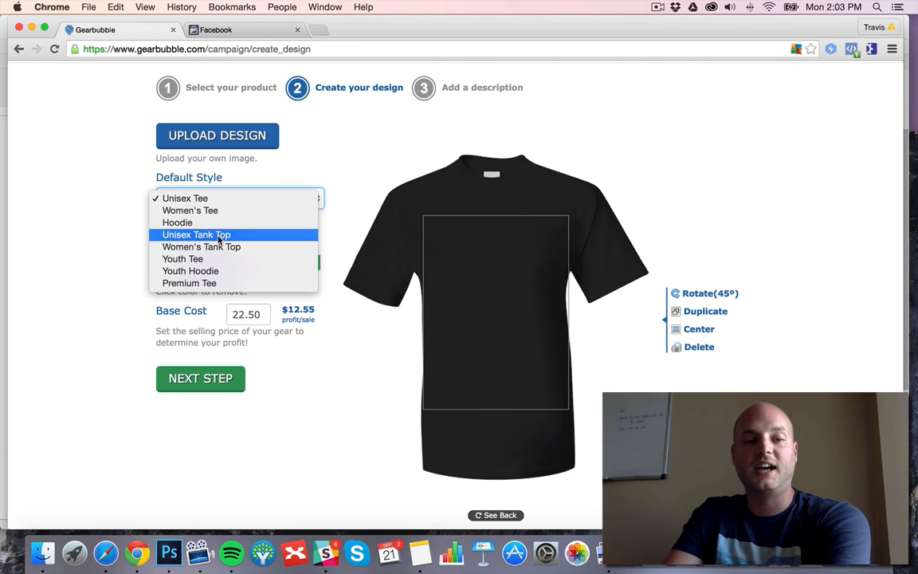
pyautogui.click(95, 169)
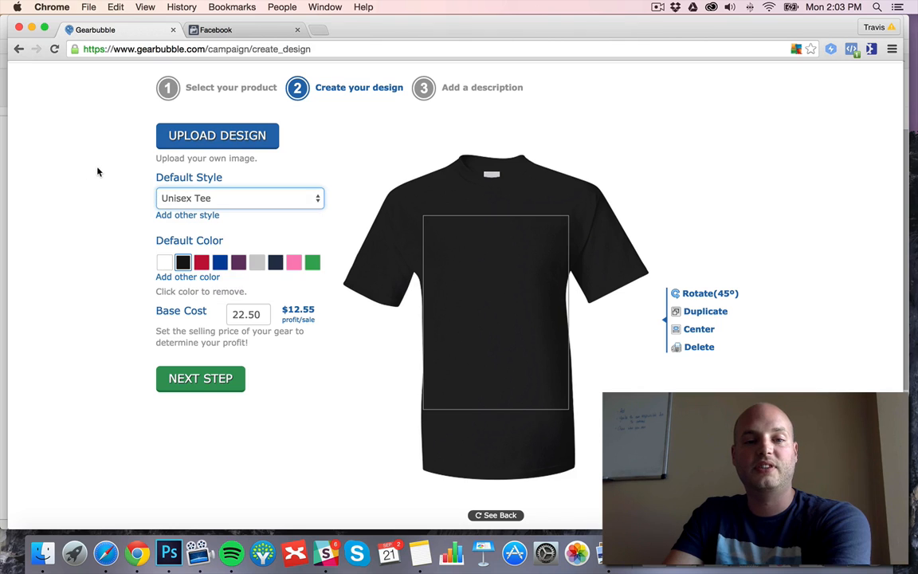
# Upload the "Cows Make Me Happy You, Not So Much" graphic from the Products folder under Farm Animals > Cows in Google Drive.
pyautogui.click(217, 137)
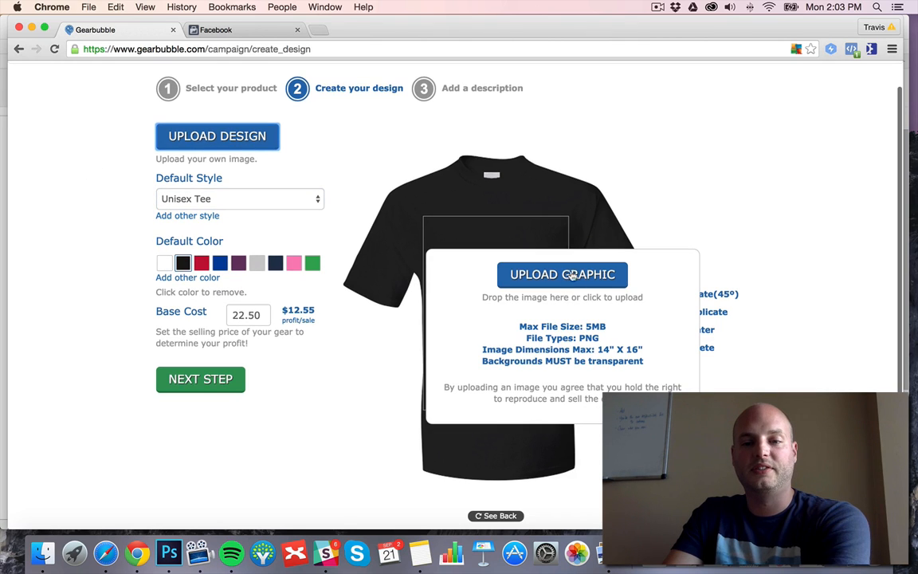
pyautogui.click(572, 275)
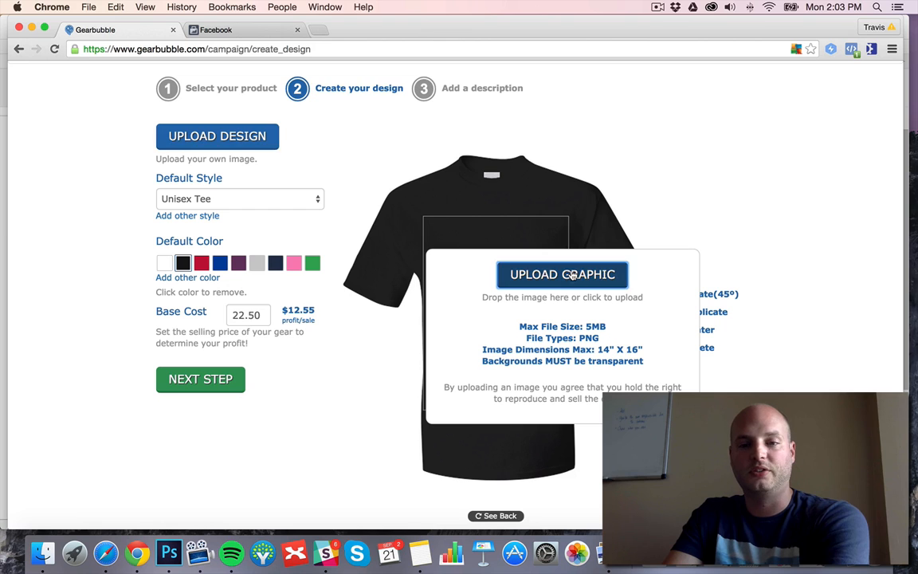
pyautogui.click(515, 96)
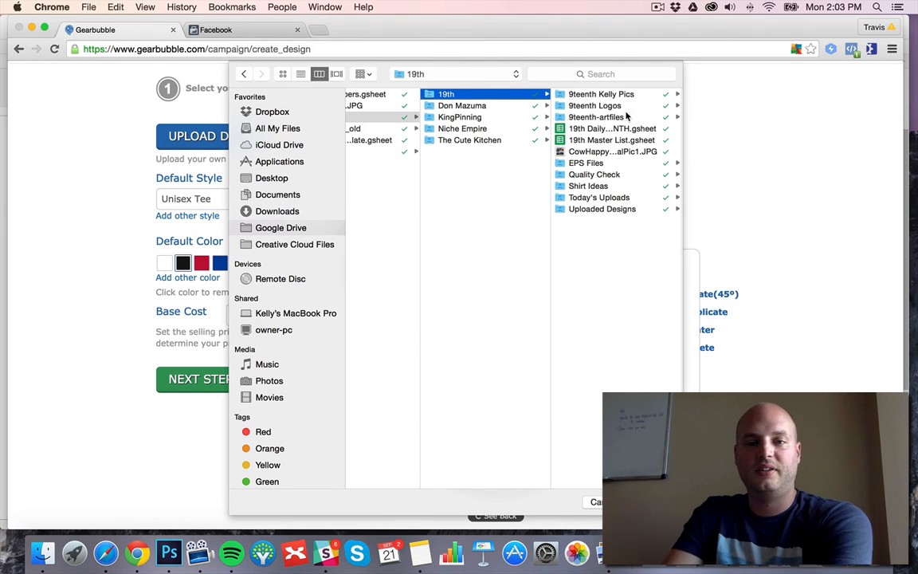
pyautogui.click(467, 125)
pyautogui.click(588, 105)
pyautogui.click(583, 94)
pyautogui.click(583, 94)
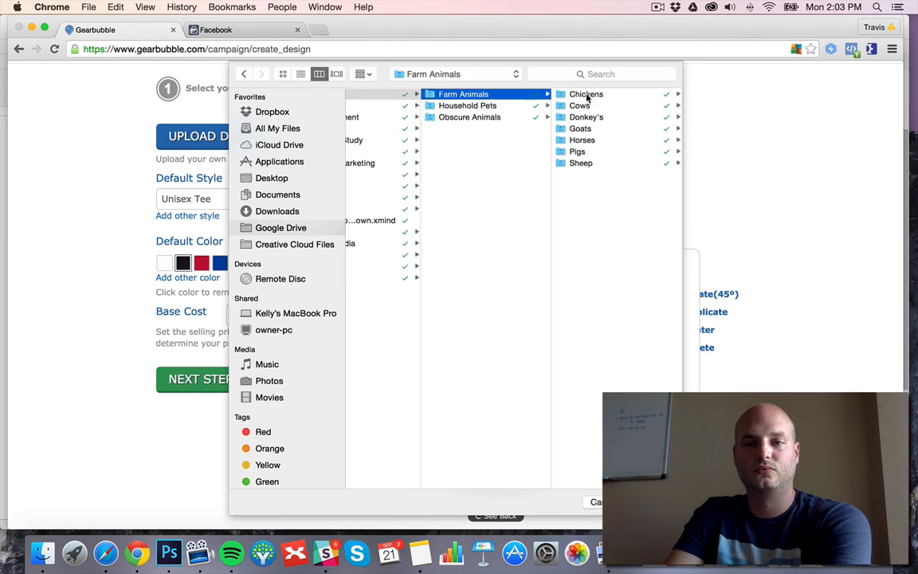
pyautogui.click(583, 105)
pyautogui.click(582, 105)
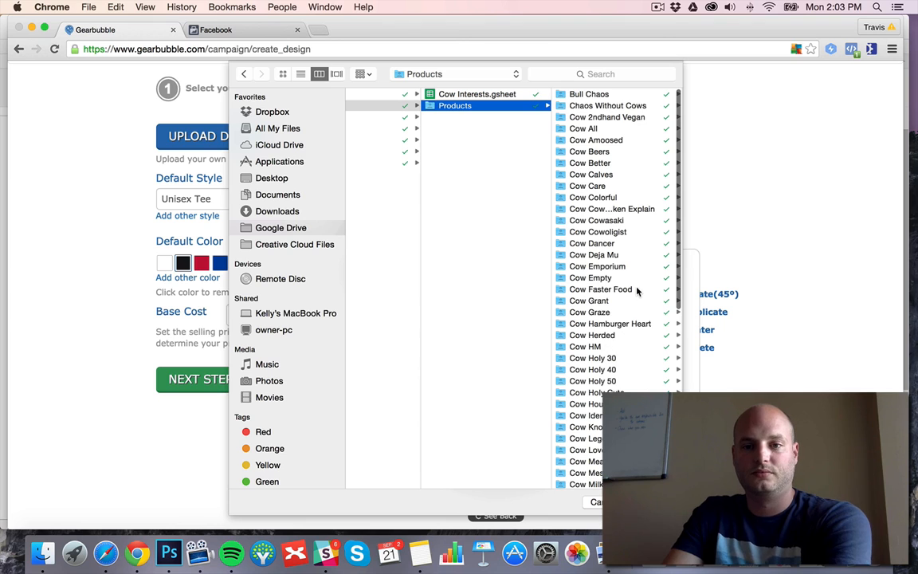
pyautogui.scroll(-6, 637, 293)
pyautogui.scroll(-5, 635, 390)
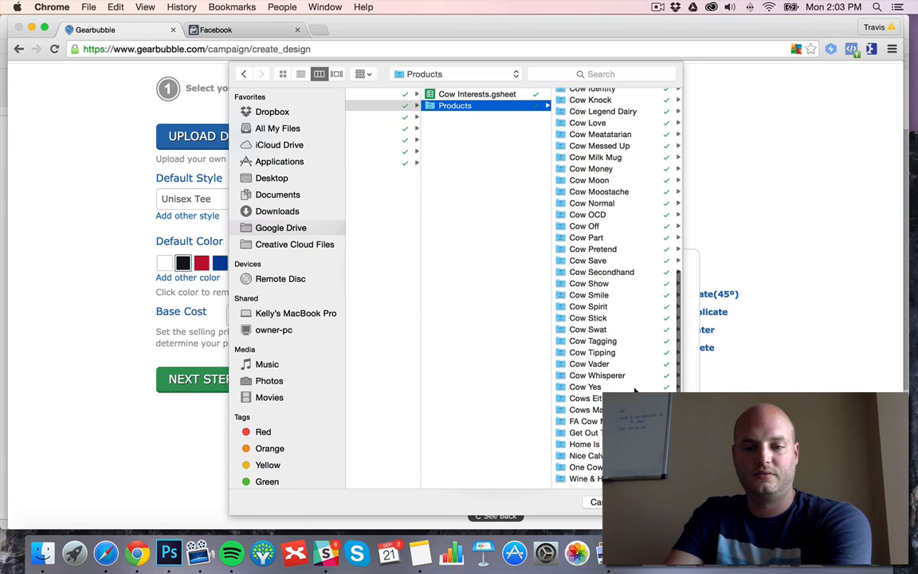
pyautogui.click(596, 411)
pyautogui.doubleClick(591, 220)
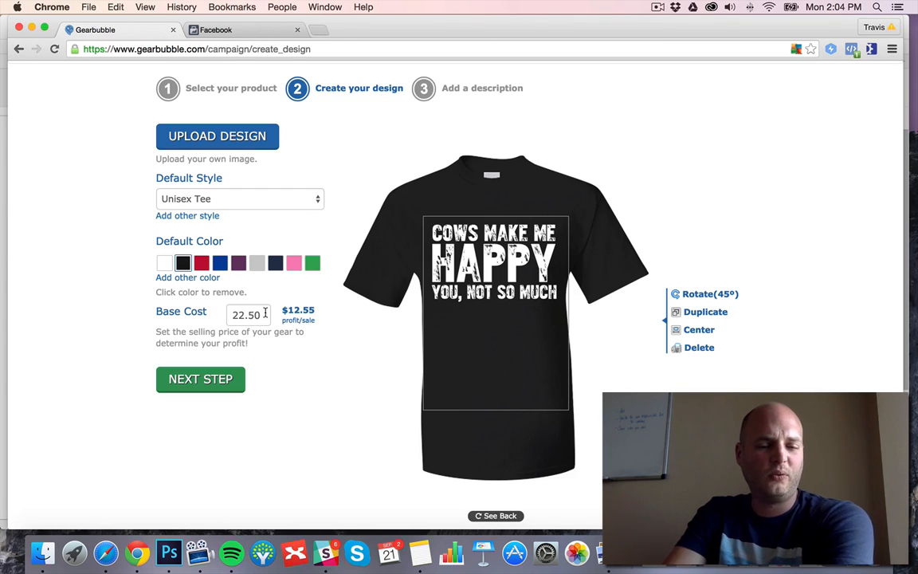
# Set the shirt's selling price to 24.95.
pyautogui.moveTo(266, 314); pyautogui.dragTo(239, 314)
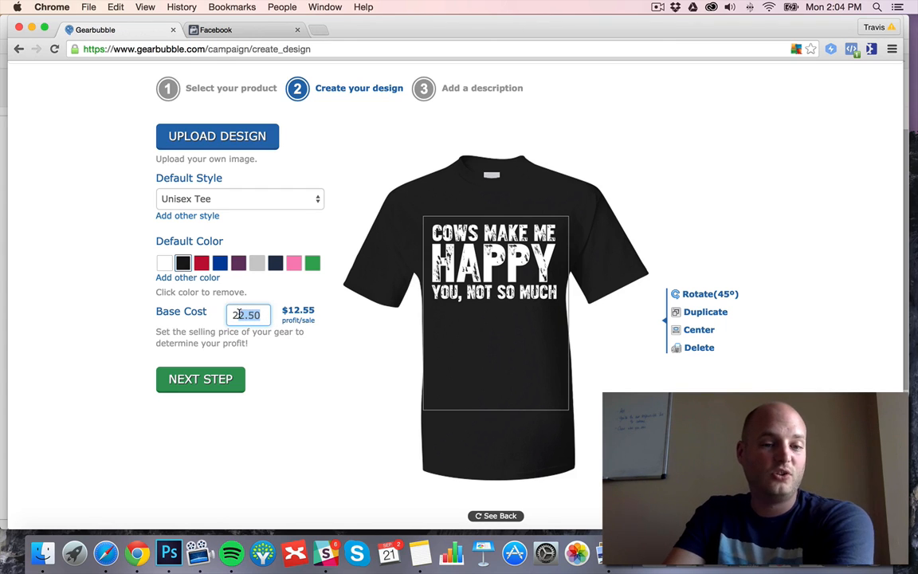
pyautogui.write('4')
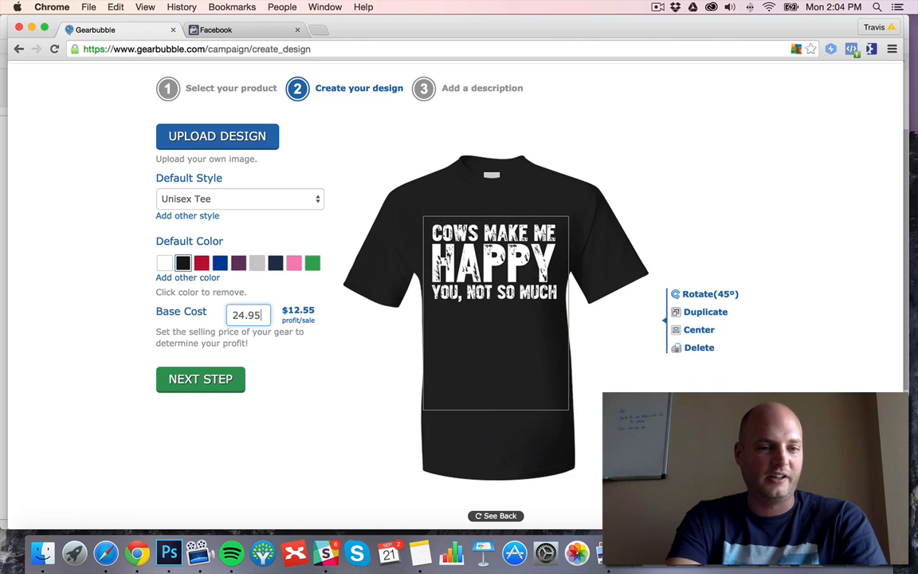
# Lower the shirt's selling price to 21.95 and refresh the profit per sale.
pyautogui.press('BackSpace')
pyautogui.press('BackSpace')
pyautogui.press('BackSpace')
pyautogui.press('BackSpace')
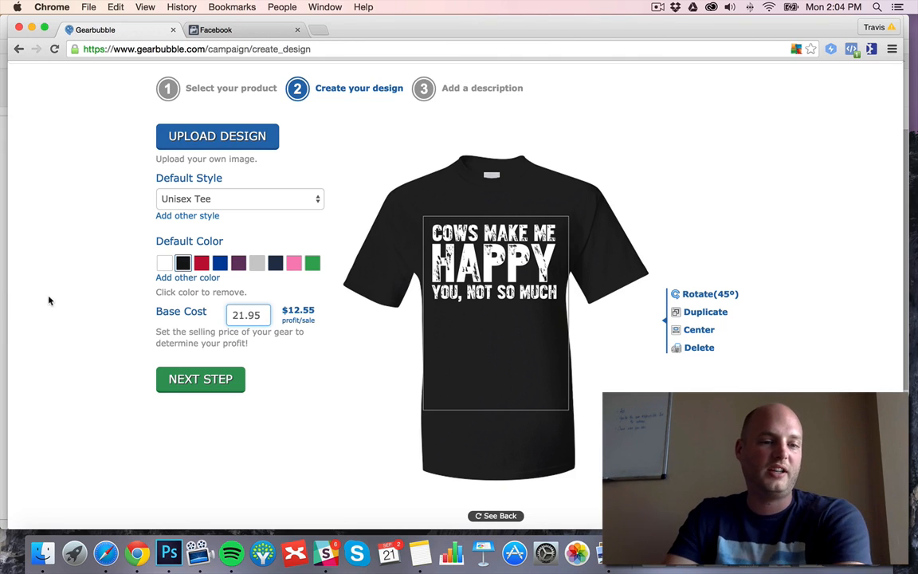
pyautogui.click(73, 296)
pyautogui.scroll(-1, 74, 297)
pyautogui.scroll(-2, 318, 304)
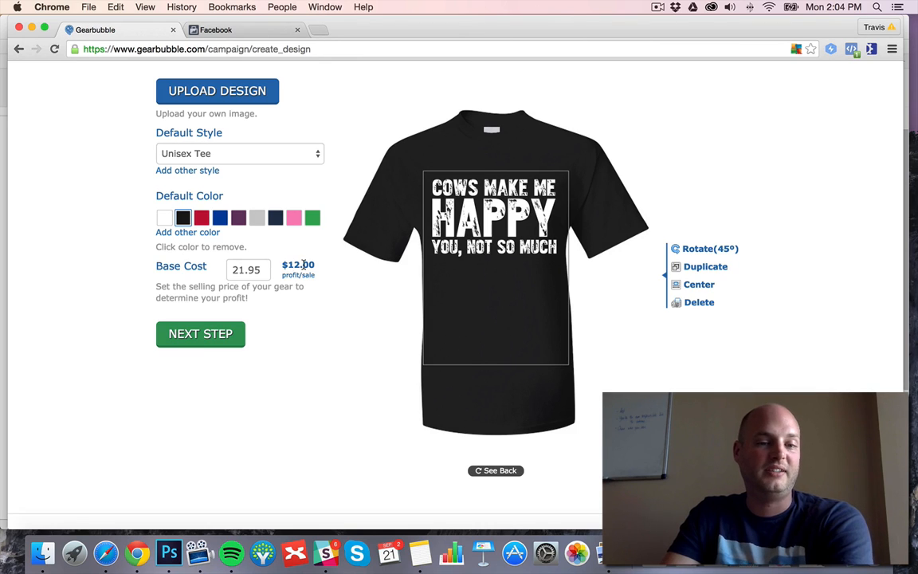
# Try a selling price of 19.95 for the shirt to check the profit per sale.
pyautogui.doubleClick(231, 269)
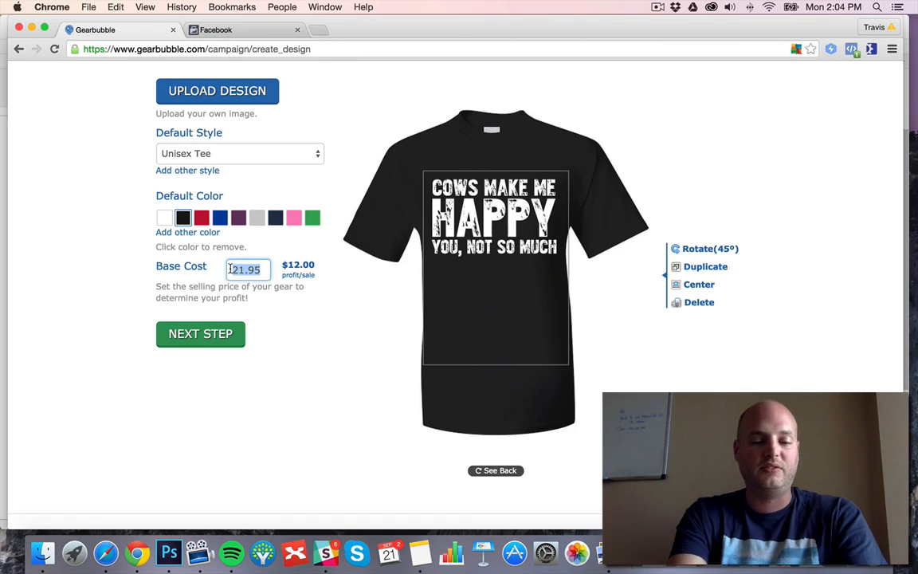
pyautogui.write('19.95')
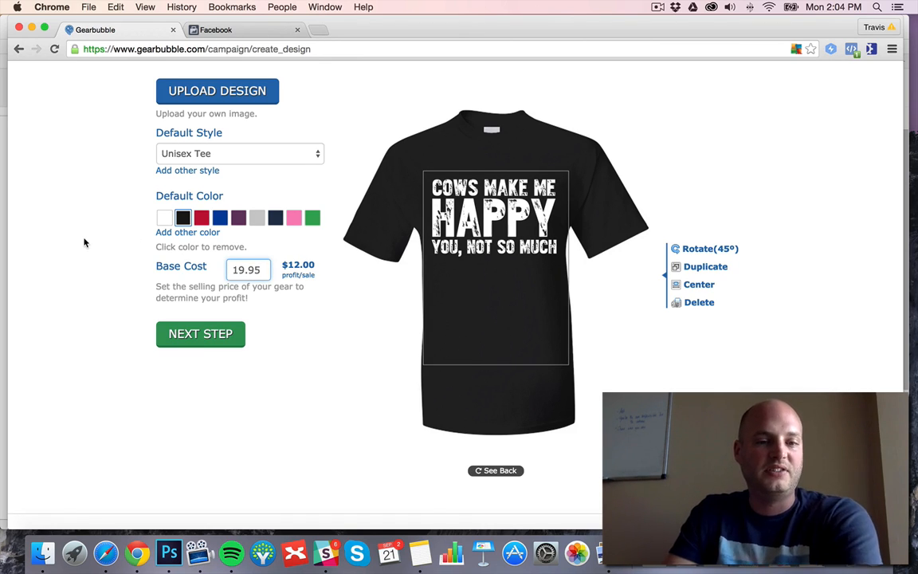
pyautogui.click(270, 265)
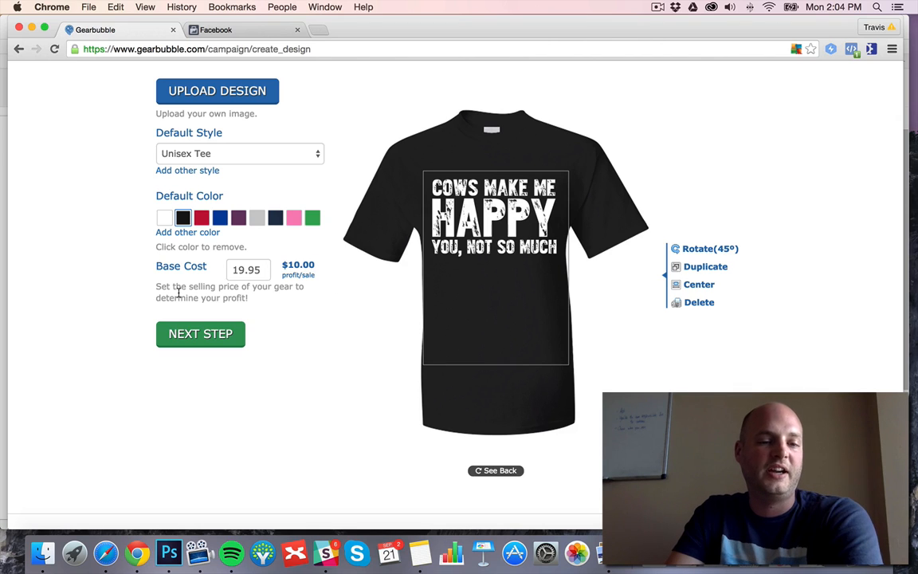
pyautogui.scroll(1, 130, 277)
pyautogui.scroll(3, 131, 278)
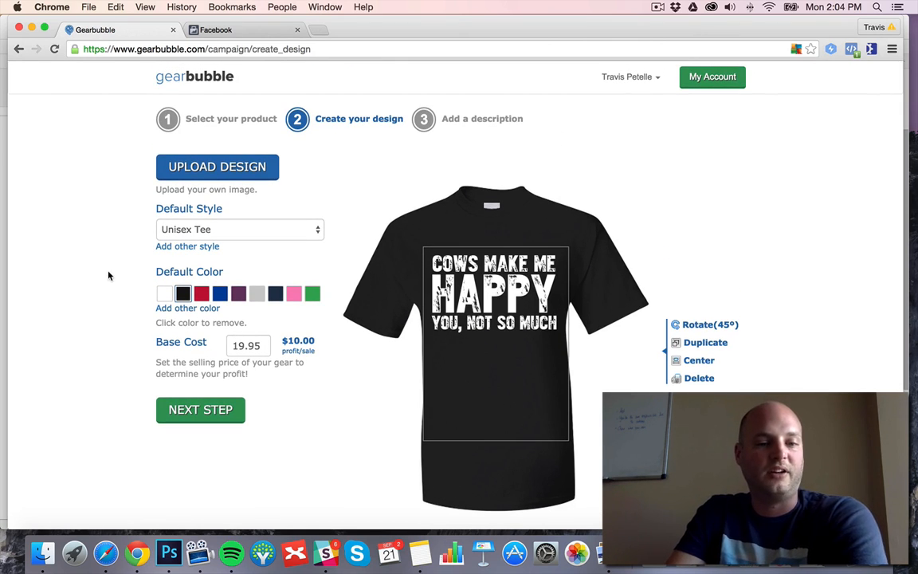
pyautogui.scroll(-1, 119, 318)
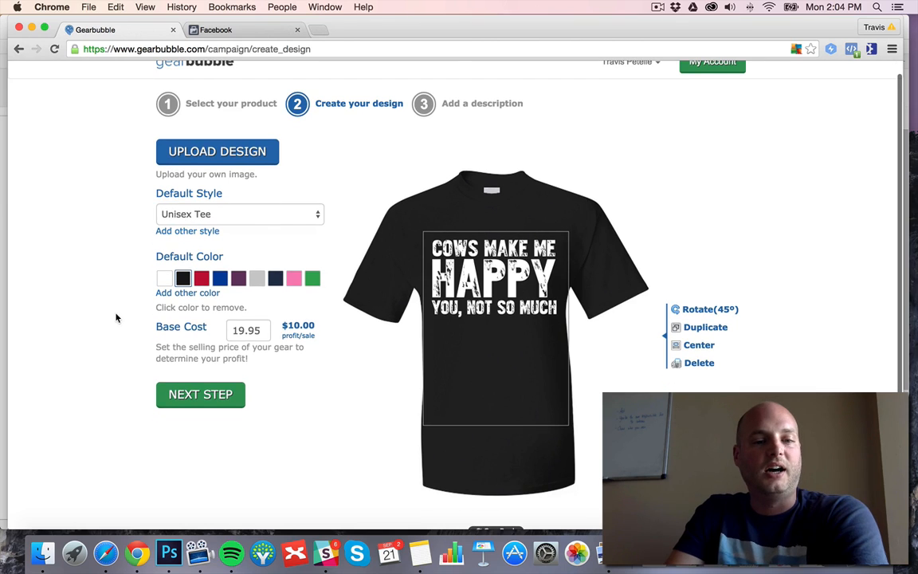
# Set the shirt's selling price to 21.95 and continue to the description stage.
pyautogui.doubleClick(268, 329)
pyautogui.write('21.95')
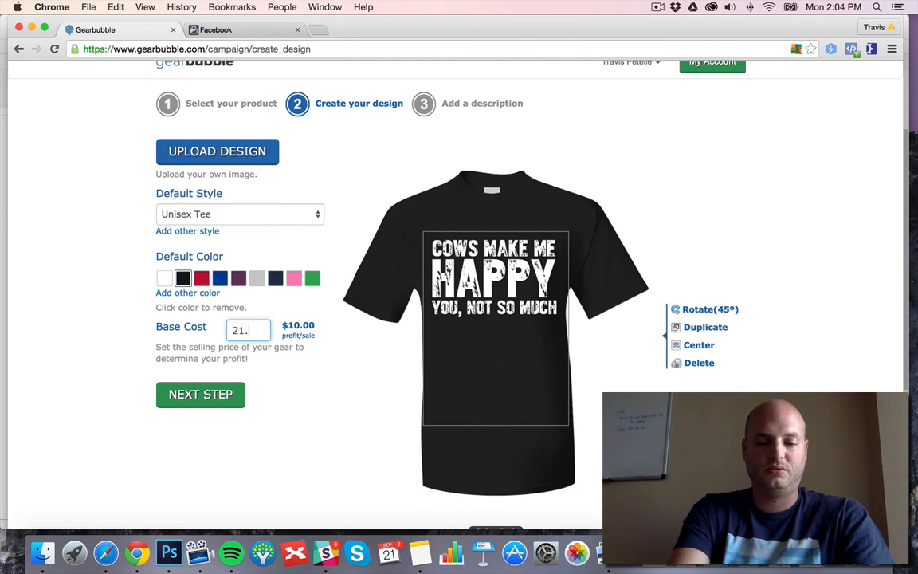
pyautogui.click(123, 330)
pyautogui.scroll(-1, 123, 330)
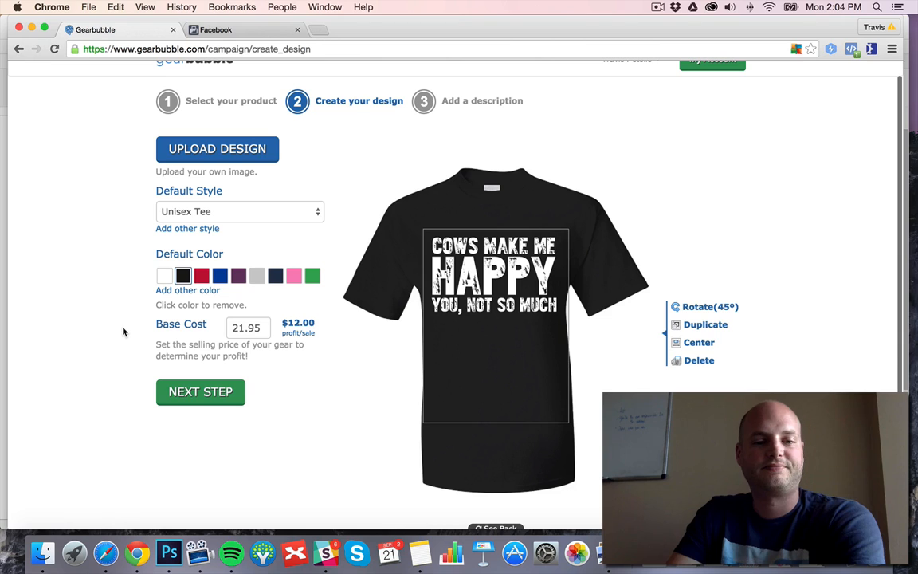
pyautogui.click(208, 399)
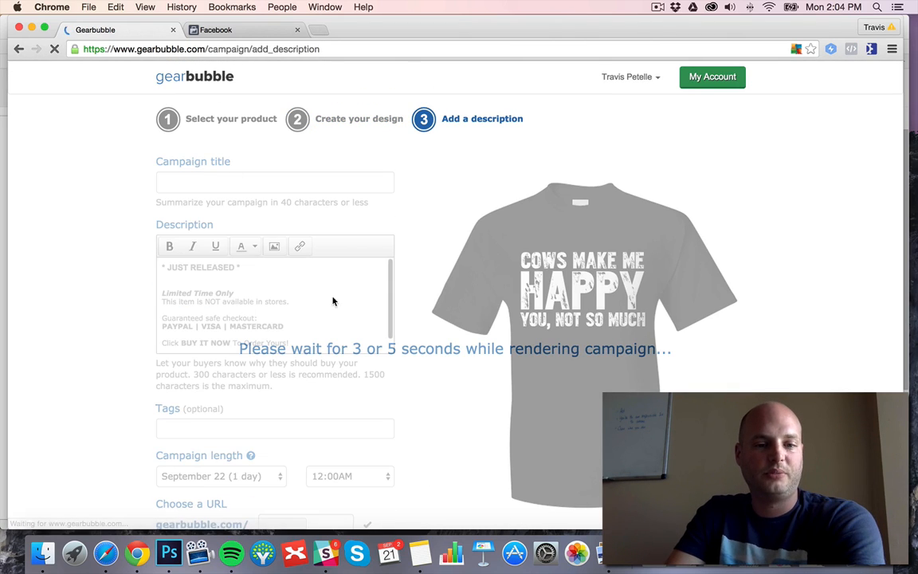
# Title the campaign "Do Cows Make You Happy?".
pyautogui.click(227, 180)
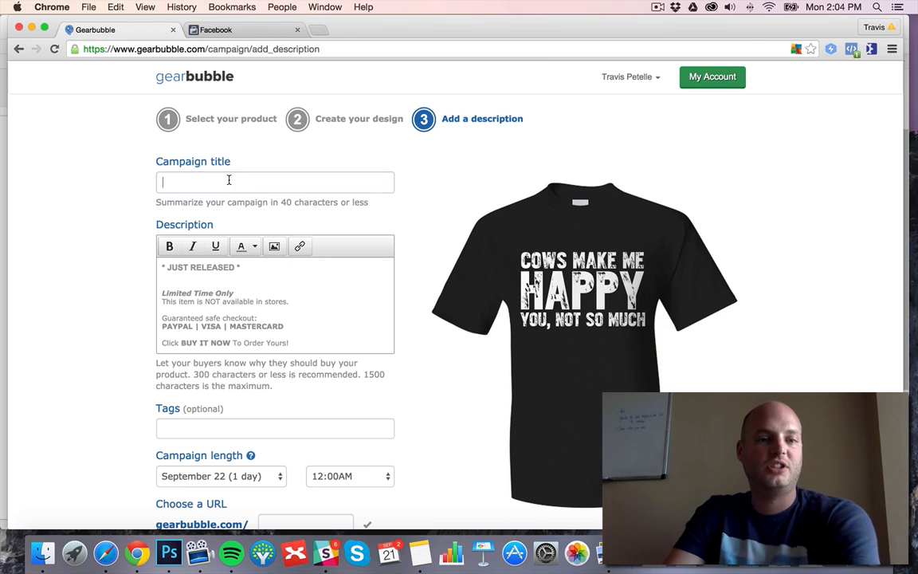
pyautogui.write('Do C')
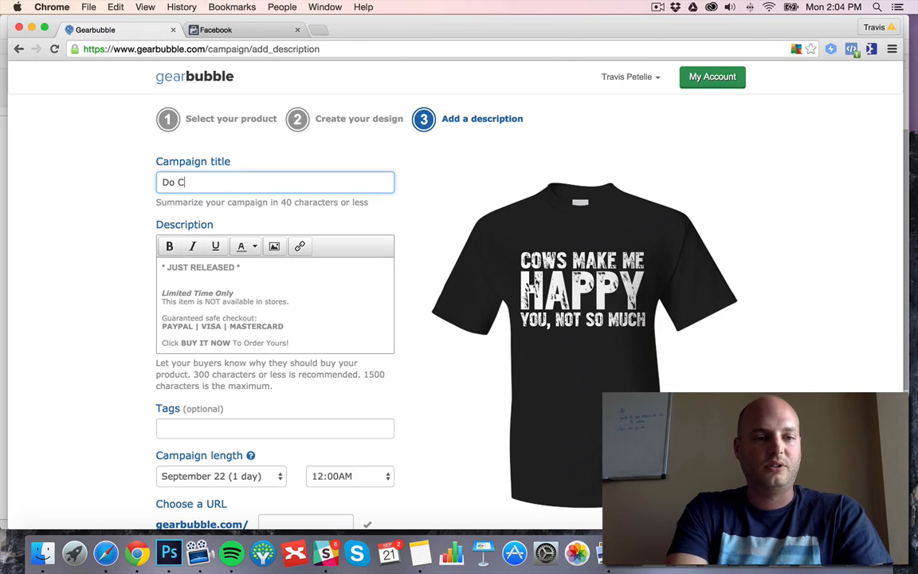
pyautogui.write('ows Make you H')
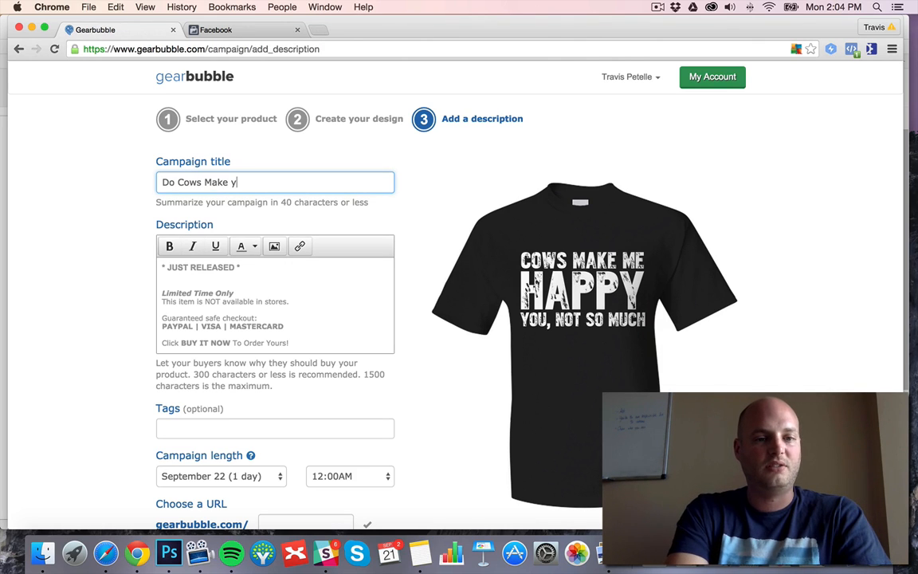
pyautogui.press('BackSpace')
pyautogui.press('BackSpace')
pyautogui.press('BackSpace')
pyautogui.press('BackSpace')
pyautogui.press('BackSpace')
pyautogui.write('You H')
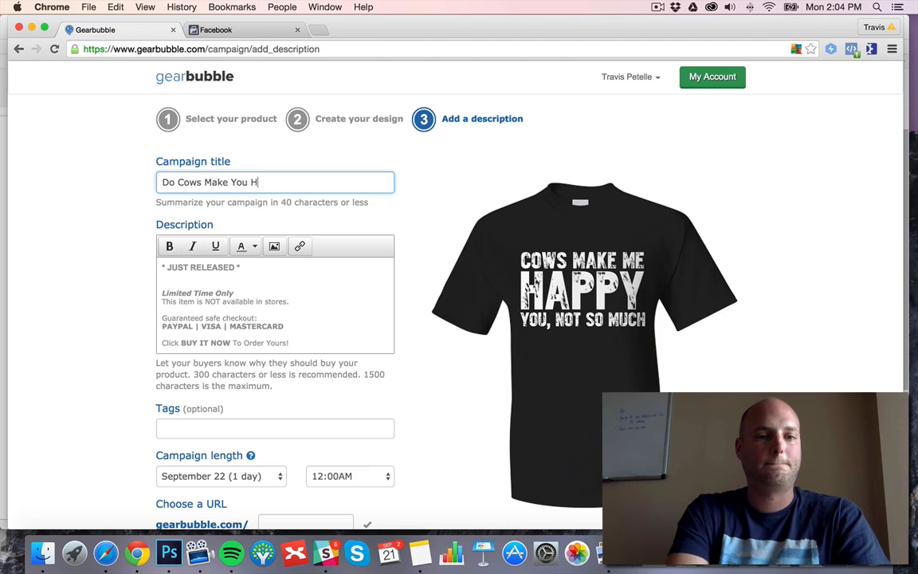
pyautogui.write('appy?')
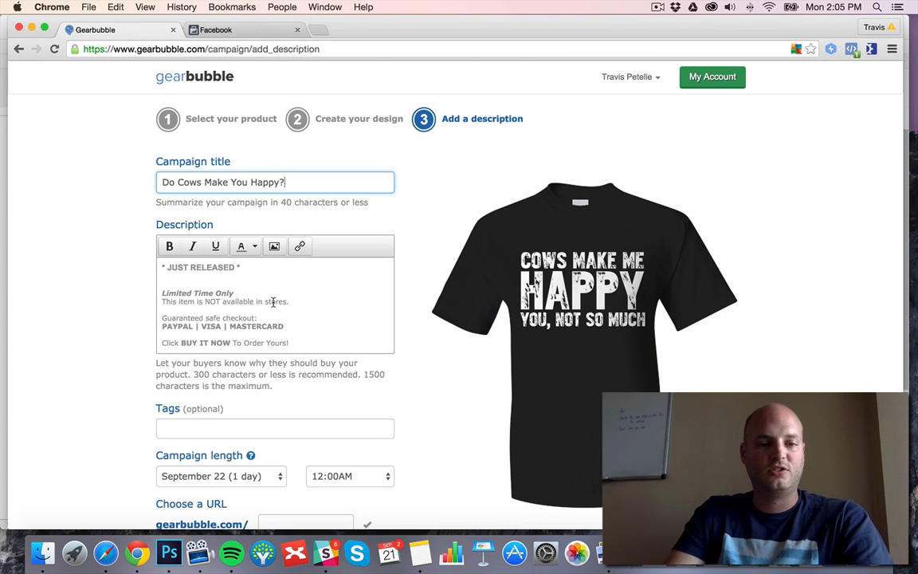
# Add the line "If cows make you happy, this is perfect for you!" below "* JUST RELEASED *" in the campaign description.
pyautogui.scroll(-5, 274, 307)
pyautogui.scroll(5, 192, 271)
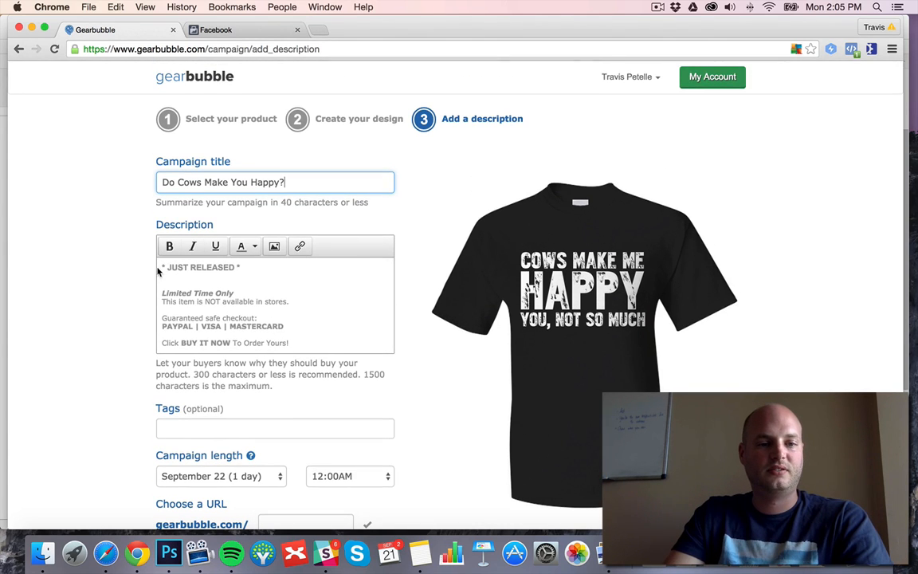
pyautogui.click(241, 268)
pyautogui.press('Return')
pyautogui.press('Return')
pyautogui.write('If')
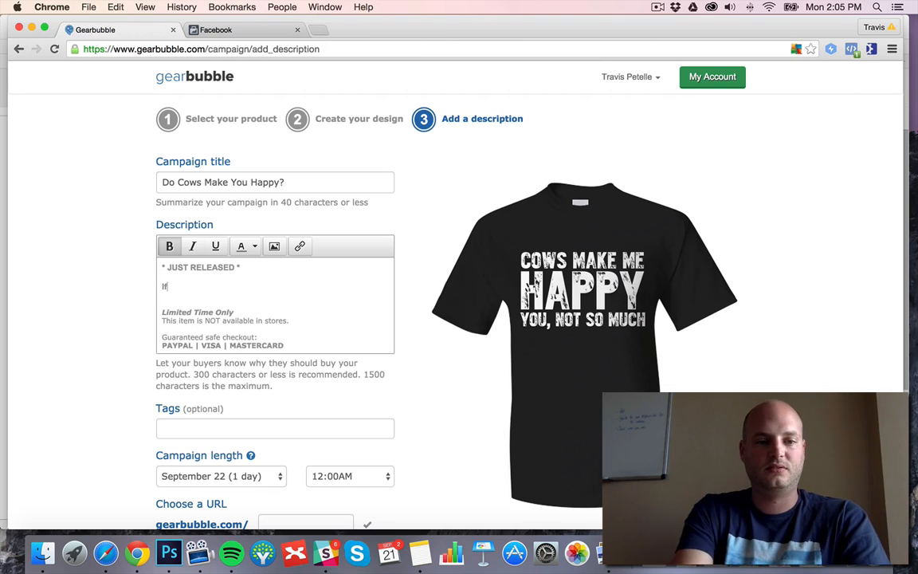
pyautogui.write(' cows make you ha')
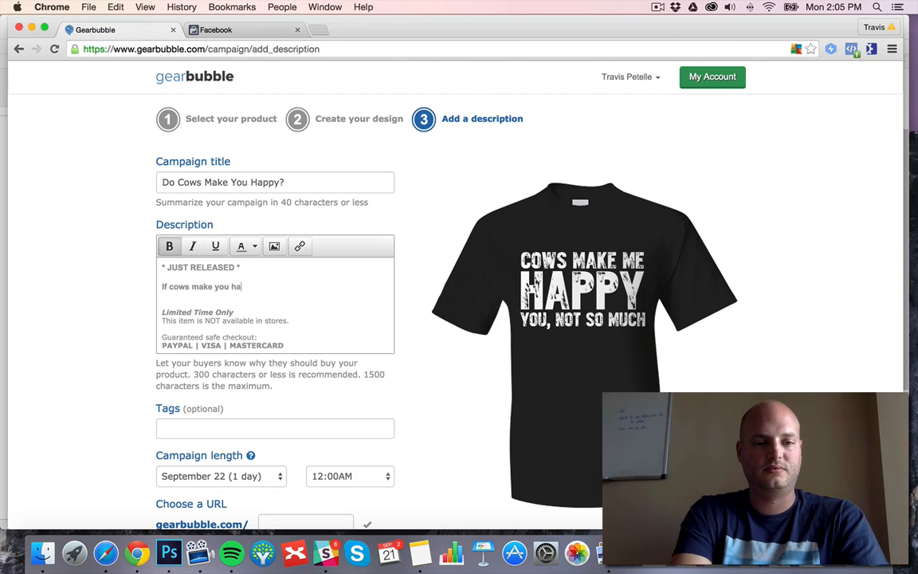
pyautogui.write('ppy, this is per')
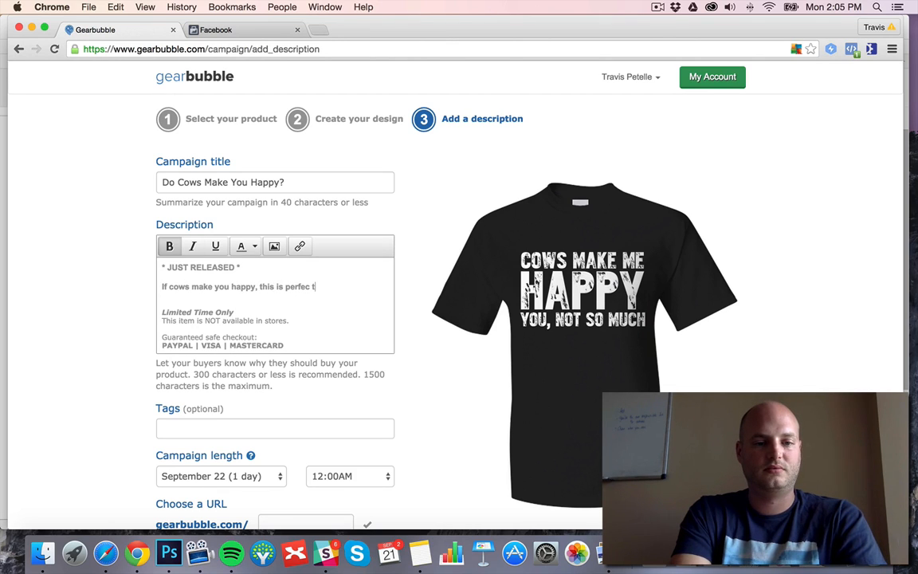
pyautogui.write('fect')
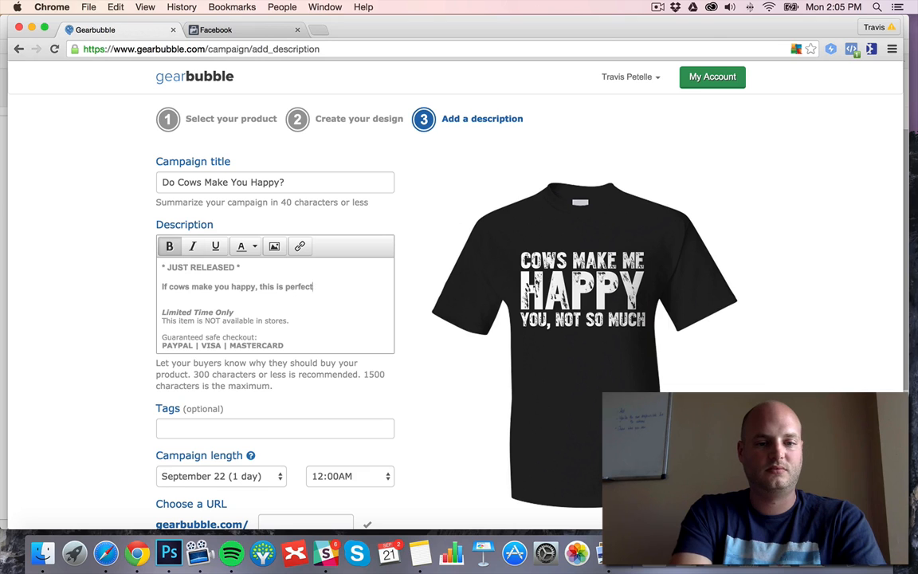
pyautogui.write(' for you!')
# Close up the extra blank lines above "Limited Time Only" in the description.
pyautogui.press('Down')
pyautogui.press('Return')
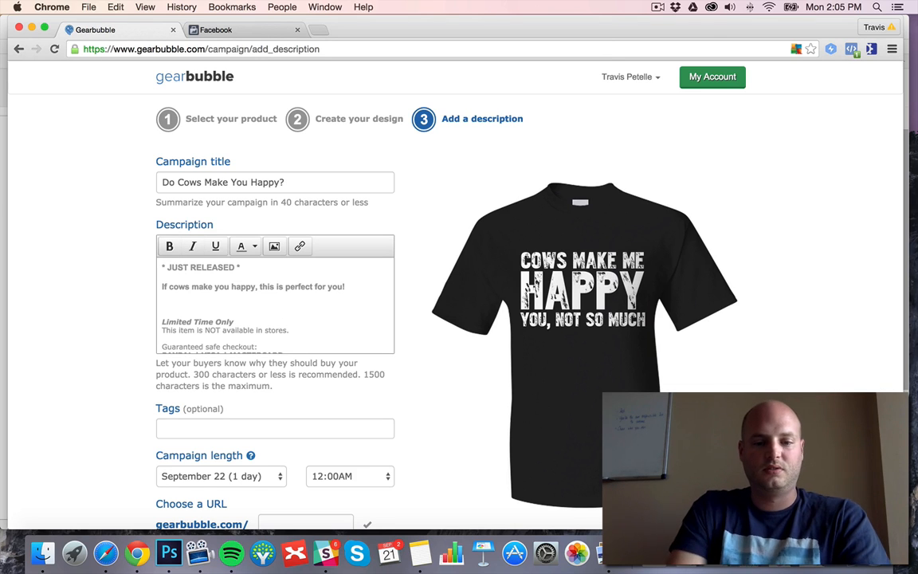
pyautogui.press('BackSpace')
pyautogui.press('BackSpace')
# Add the tags "cows", "farmers" and "farming" to the campaign.
pyautogui.scroll(-3, 79, 303)
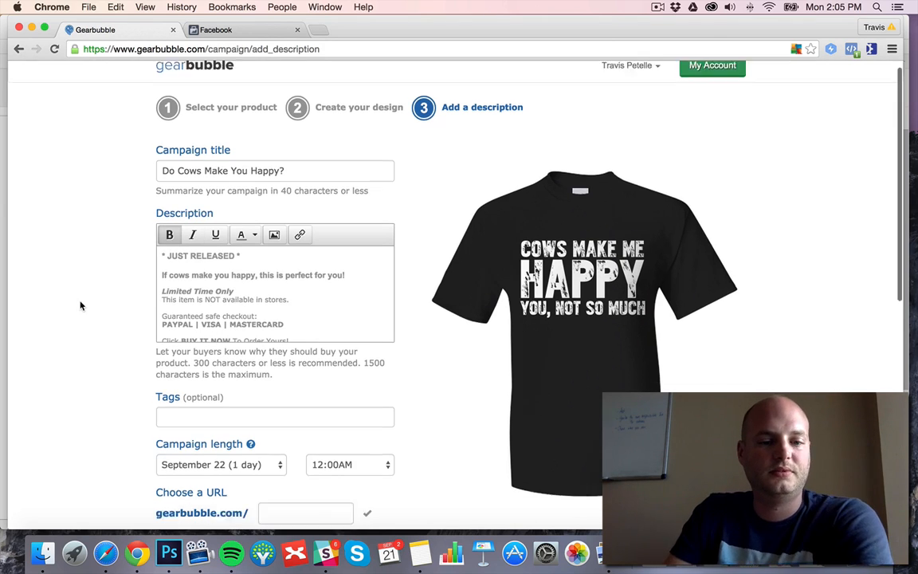
pyautogui.click(266, 375)
pyautogui.write('cows')
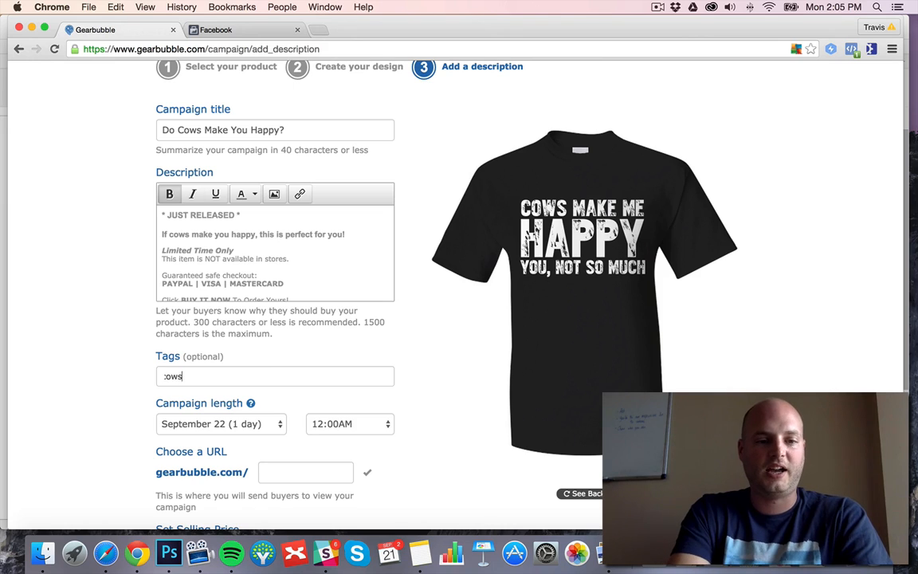
pyautogui.press('Return')
pyautogui.write('farmers')
pyautogui.press('Return')
pyautogui.write('farming')
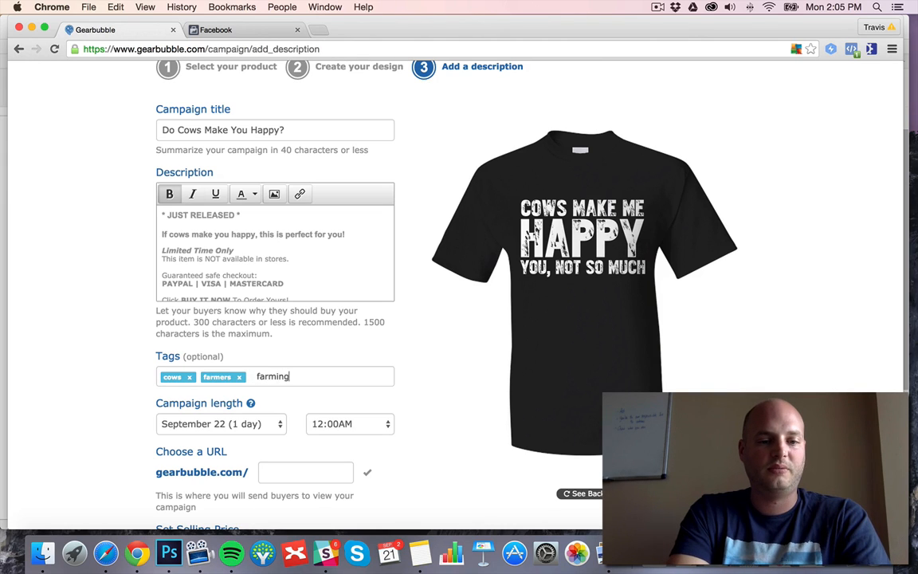
pyautogui.press('Return')
# Add the tags "cattle", "milk" and "dairy" to the campaign.
pyautogui.write('cattle')
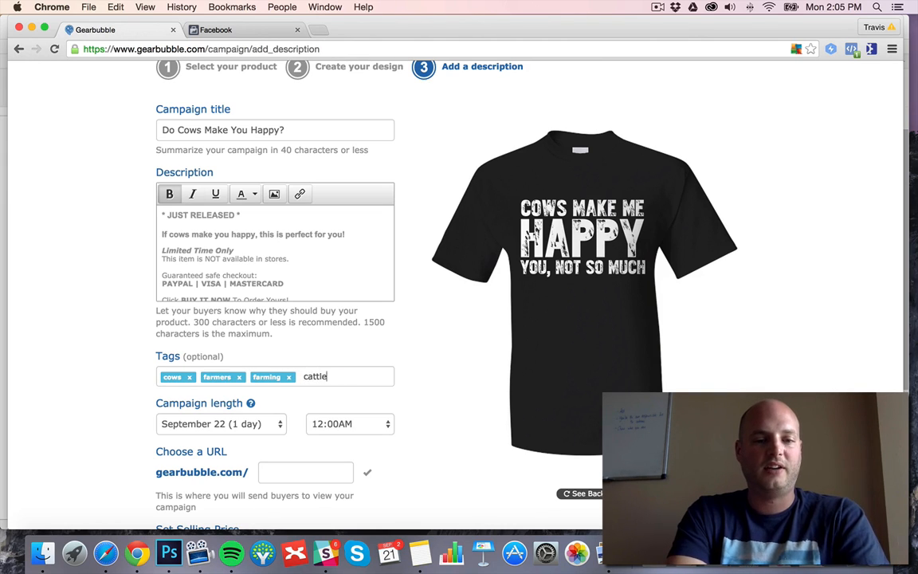
pyautogui.press('Return')
pyautogui.write('milk')
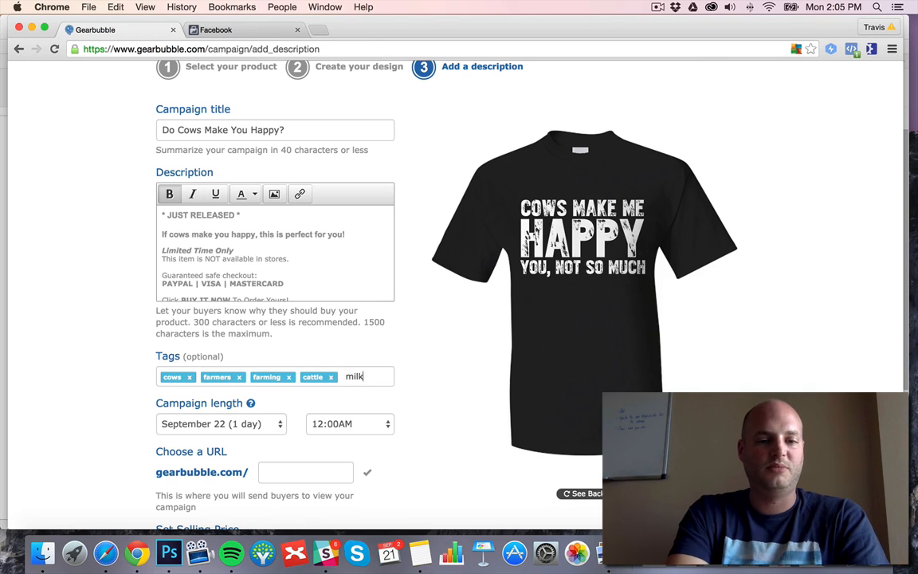
pyautogui.press('Return')
pyautogui.write('dairy')
pyautogui.press('Return')
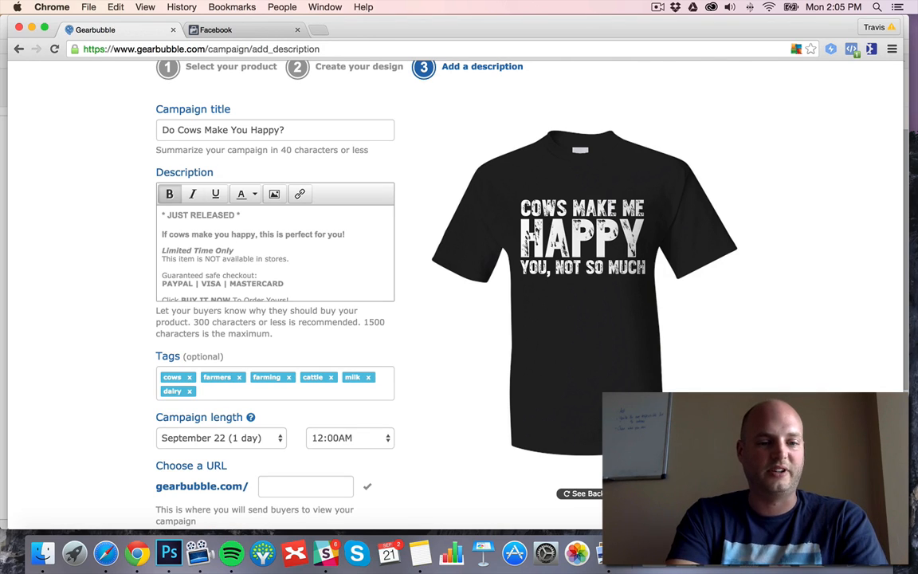
# Add the tags "animals" and "farm animals" to the campaign.
pyautogui.write('animals')
pyautogui.press('Return')
pyautogui.write('farm')
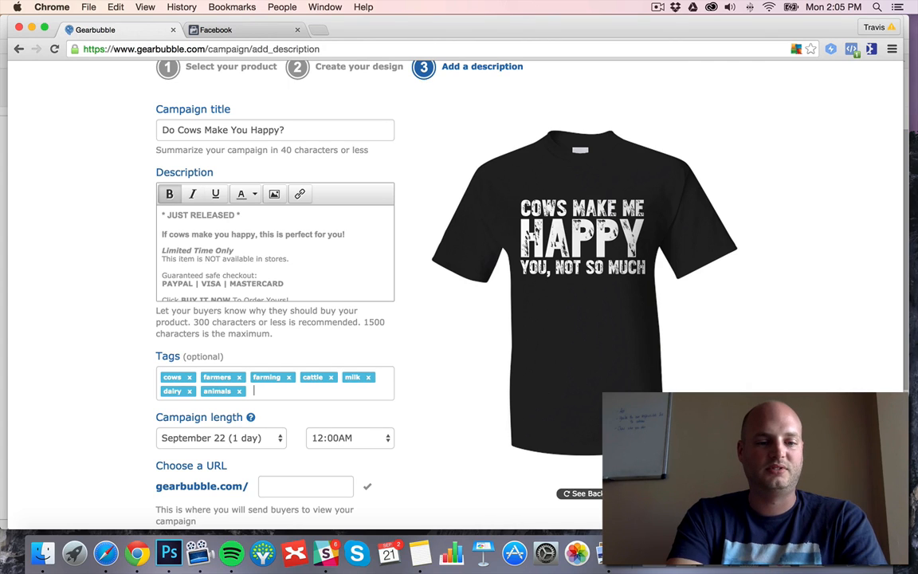
pyautogui.write(' animals')
pyautogui.press('Return')
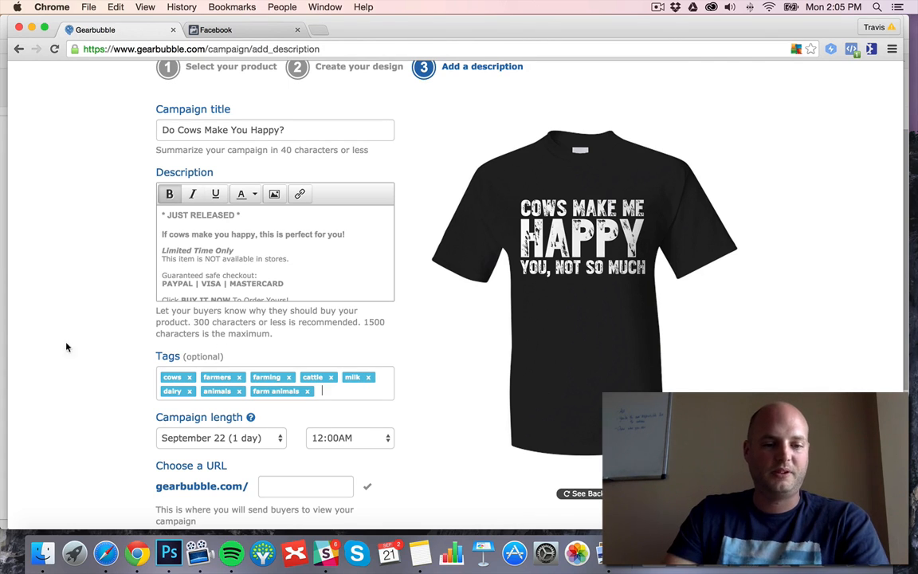
# Set the campaign to end on September 27 (6 days), keeping 12:00AM as the end time.
pyautogui.scroll(-5, 50, 303)
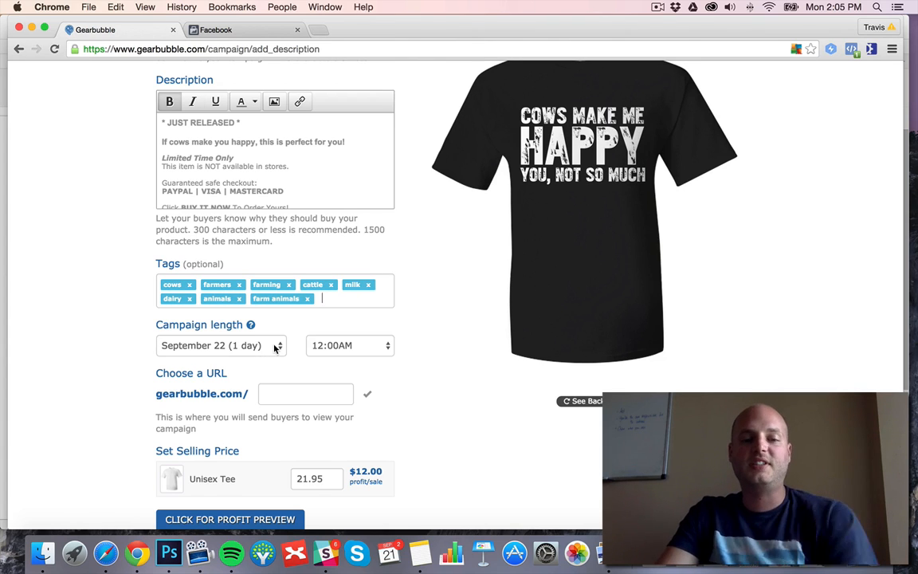
pyautogui.scroll(-1, 276, 348)
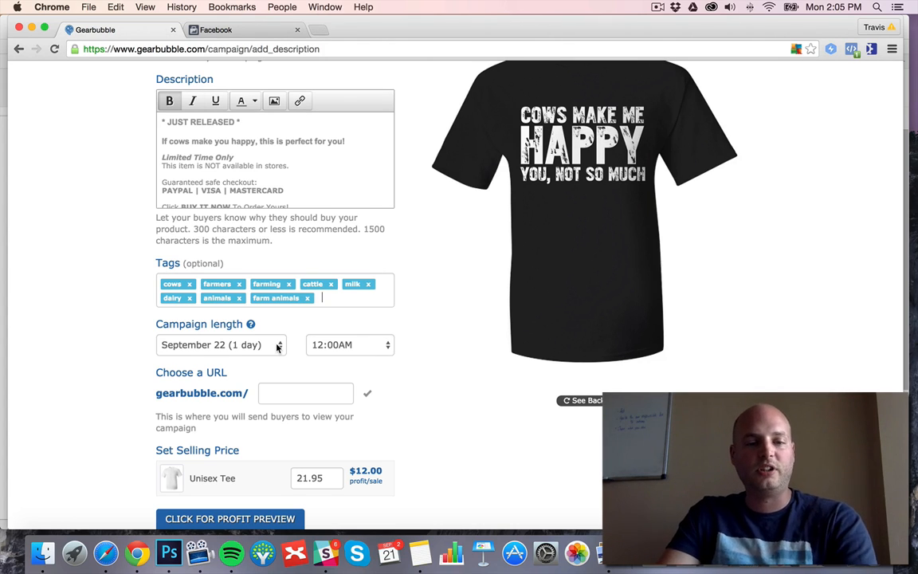
pyautogui.click(277, 346)
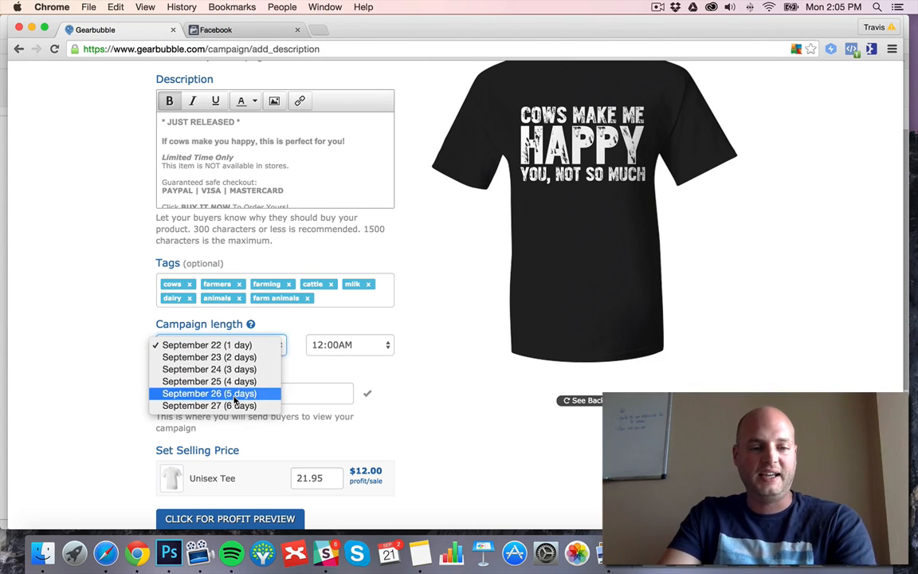
pyautogui.click(235, 405)
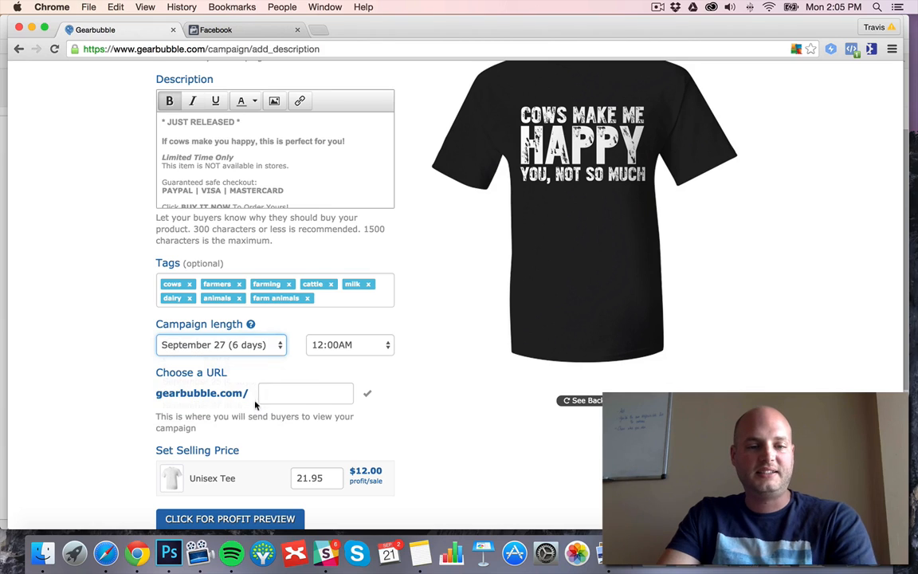
pyautogui.click(387, 348)
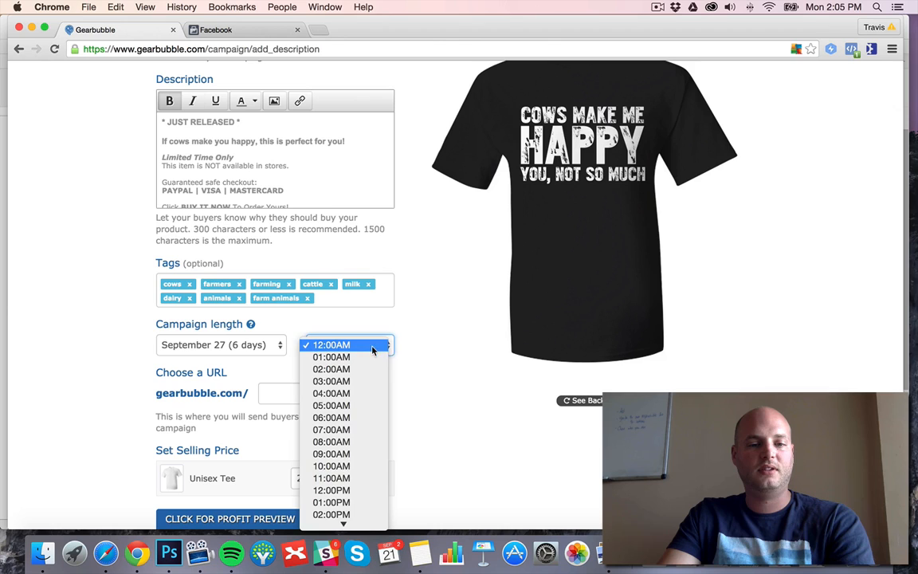
pyautogui.click(372, 349)
# Set the campaign URL ending to "cowhap".
pyautogui.click(310, 392)
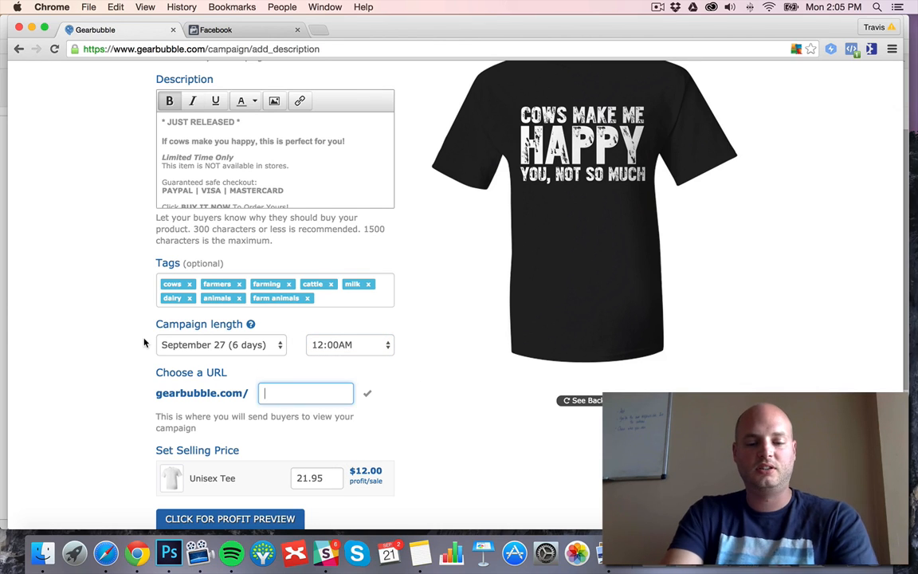
pyautogui.write('cowhapp')
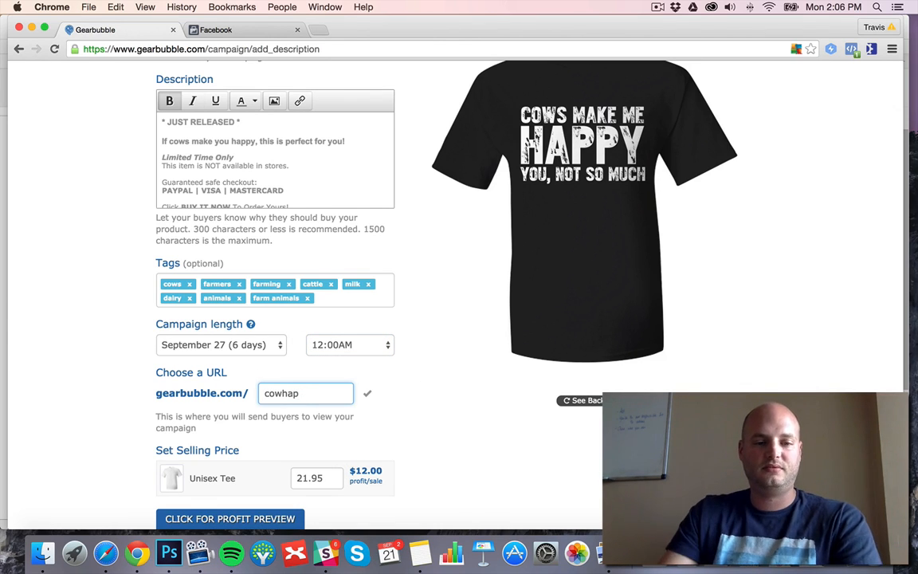
pyautogui.click(70, 271)
# Preview the estimated profit for a higher number of sales, and close the preview.
pyautogui.scroll(-3, 70, 270)
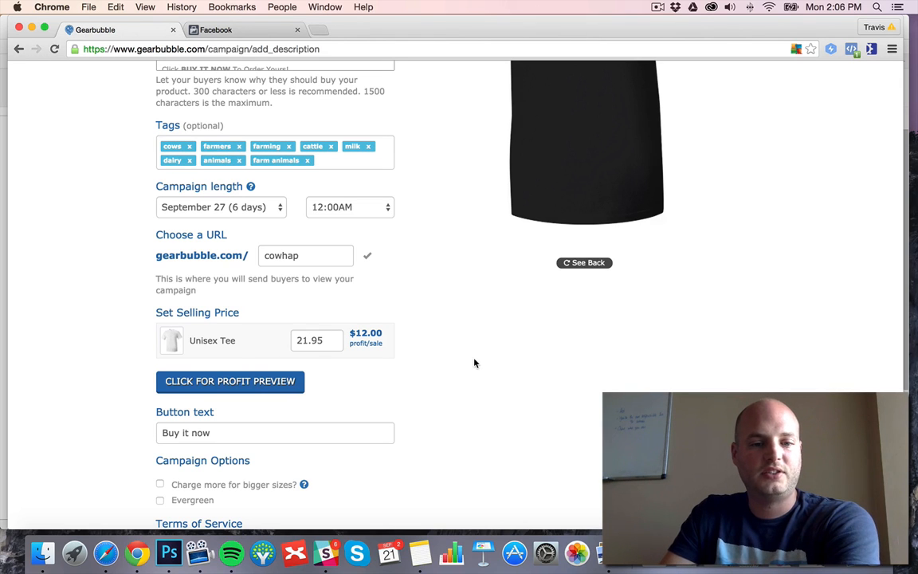
pyautogui.scroll(-2, 475, 363)
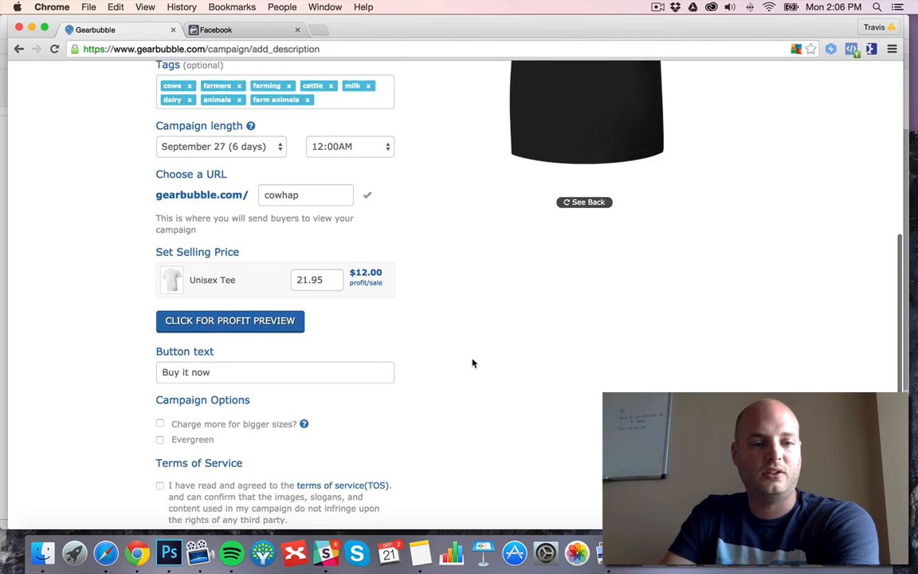
pyautogui.click(256, 317)
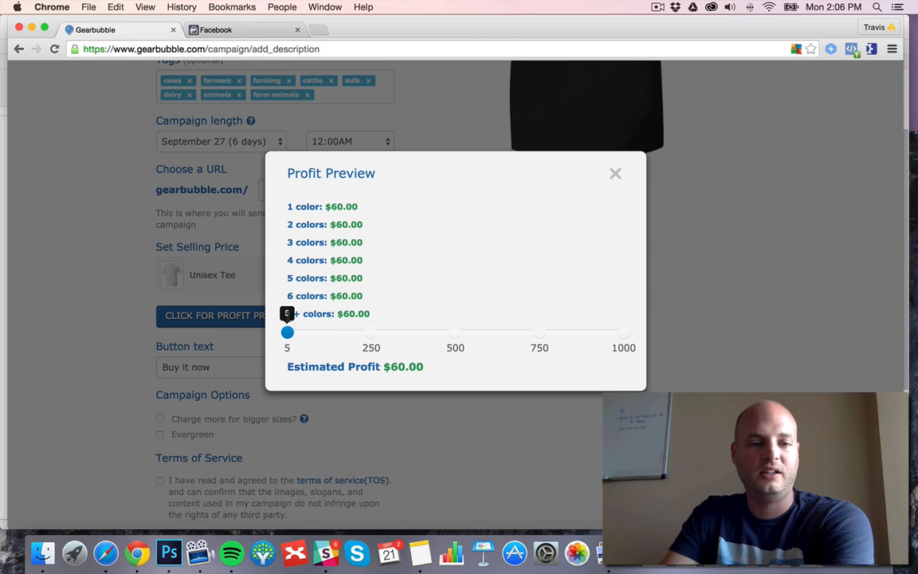
pyautogui.moveTo(286, 330); pyautogui.dragTo(518, 313)
pyautogui.click(614, 174)
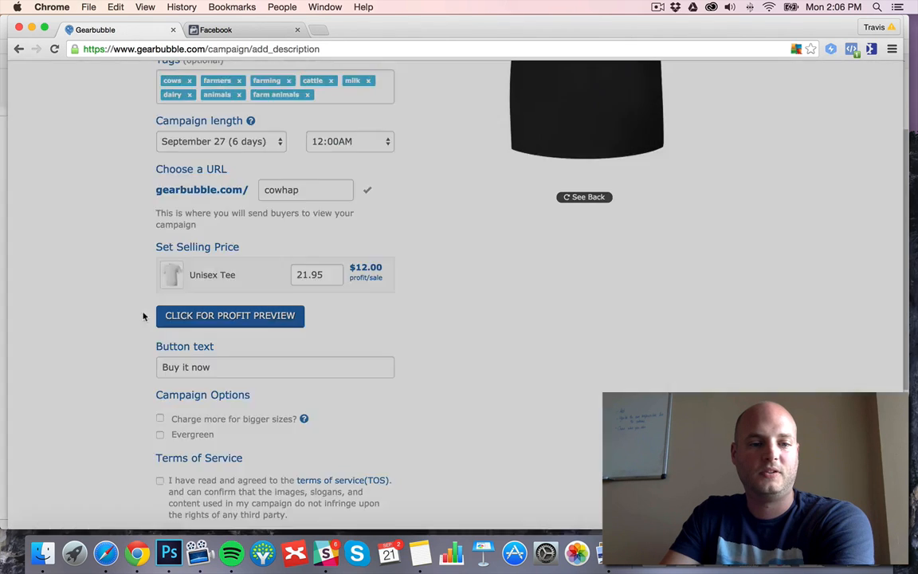
# Enable the Evergreen campaign option and set the campaign to end on September 26 (5 days).
pyautogui.scroll(-2, 109, 300)
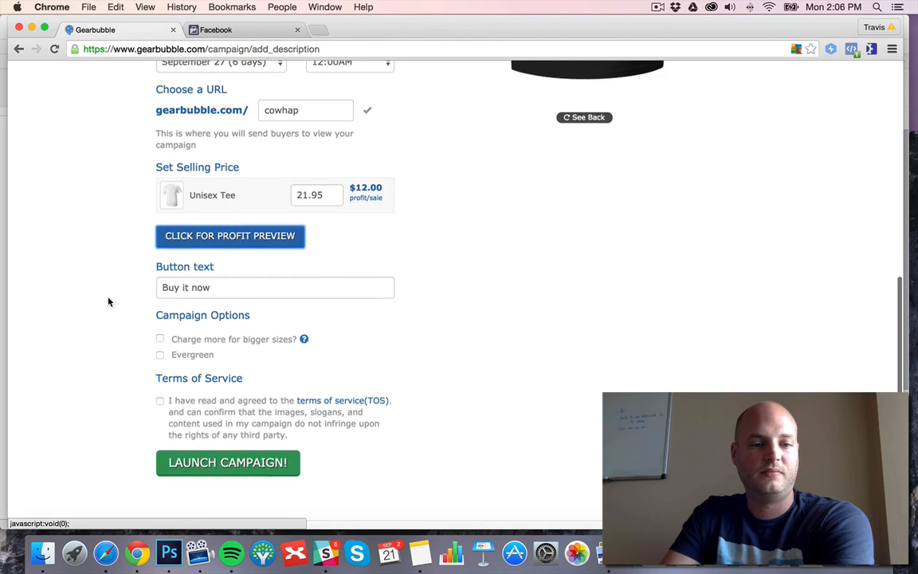
pyautogui.click(161, 355)
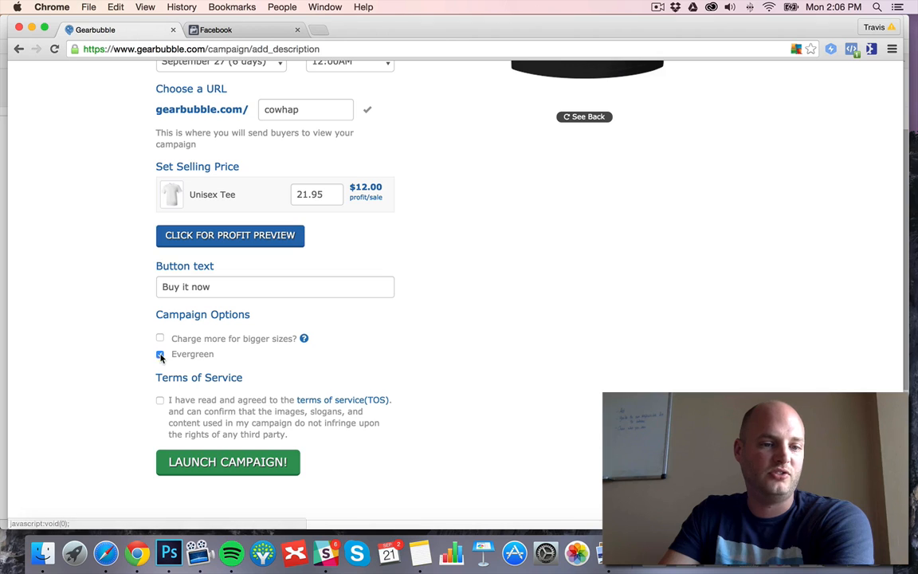
pyautogui.scroll(3, 103, 270)
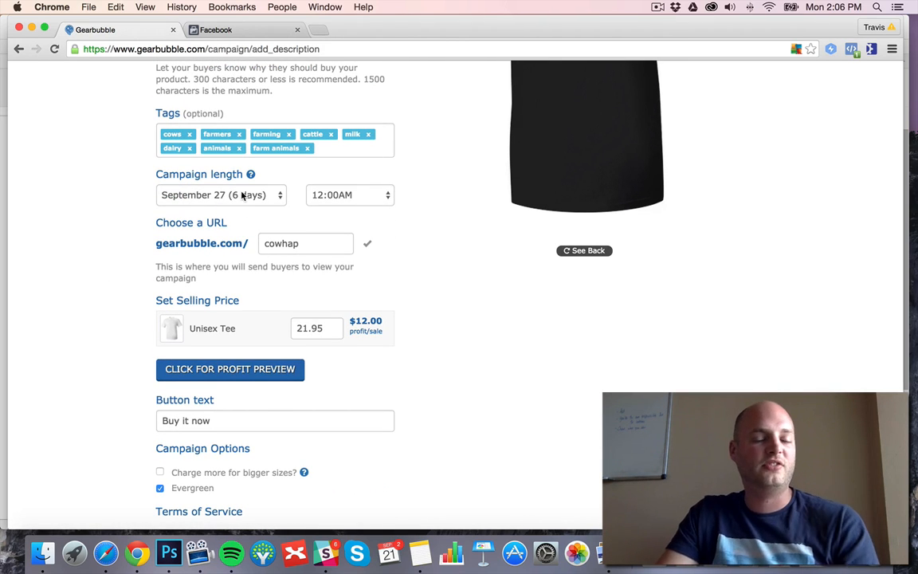
pyautogui.scroll(-3, 126, 255)
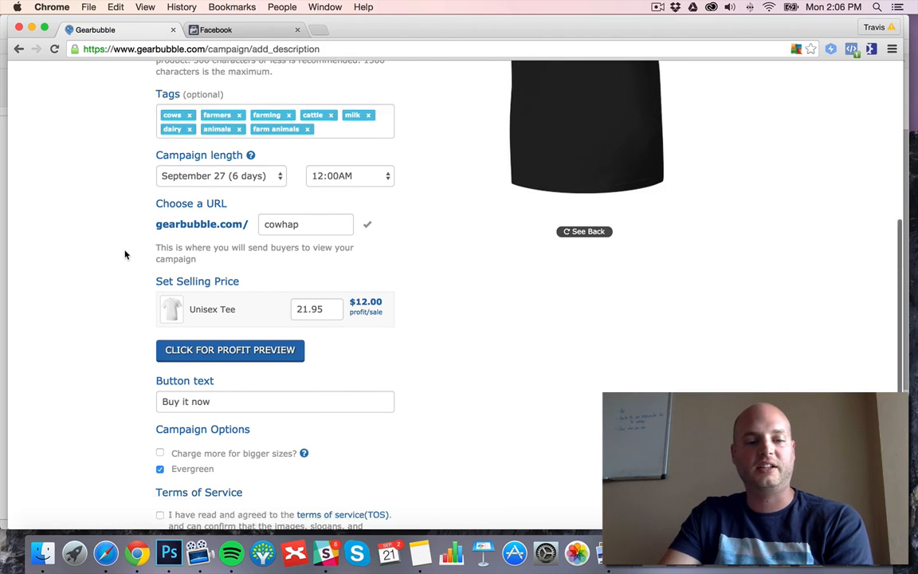
pyautogui.scroll(2, 126, 254)
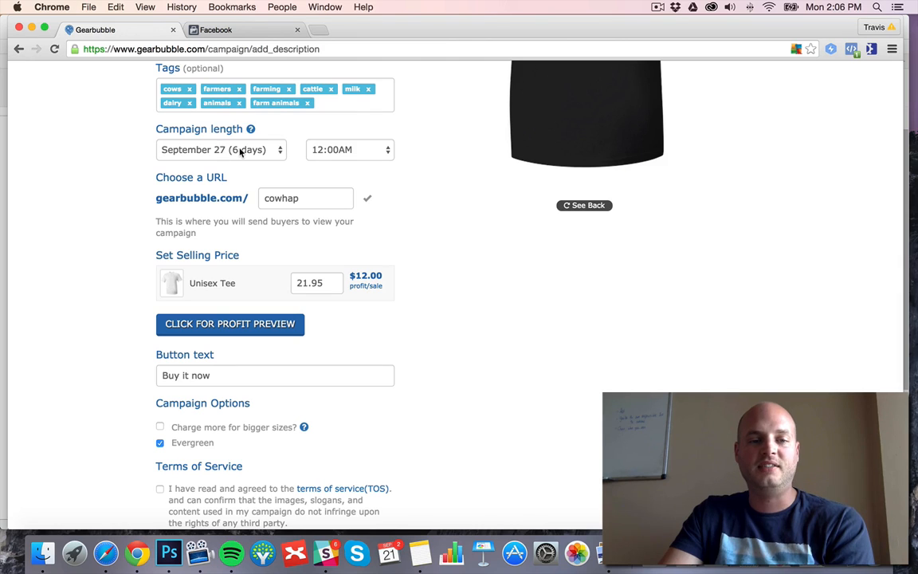
pyautogui.click(236, 150)
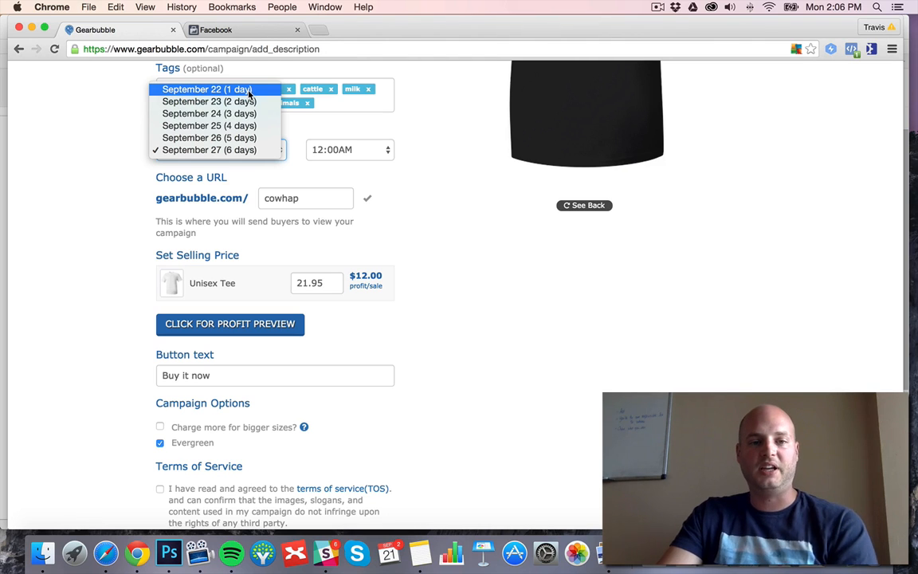
pyautogui.click(249, 138)
# Agree to the terms of service and look over the completed campaign form.
pyautogui.scroll(-5, 122, 201)
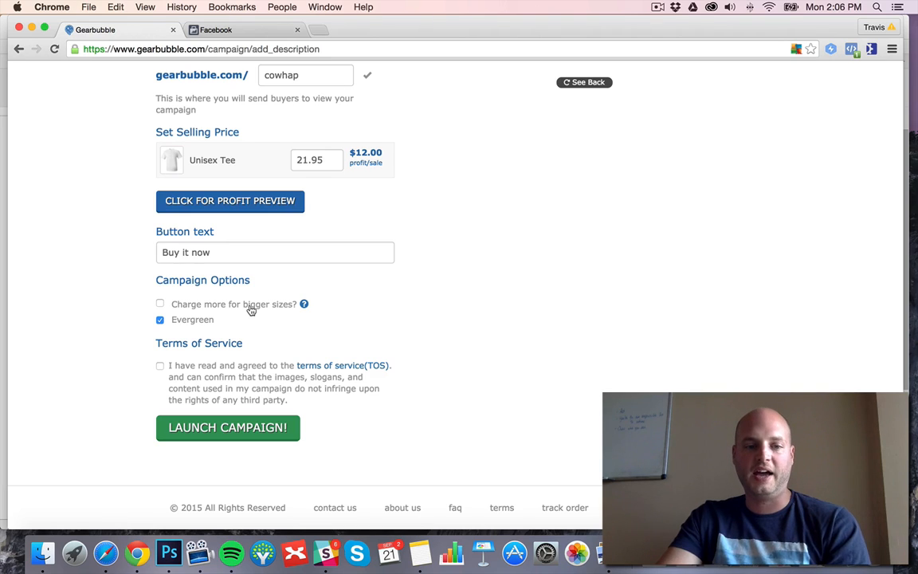
pyautogui.click(160, 367)
pyautogui.scroll(3, 143, 290)
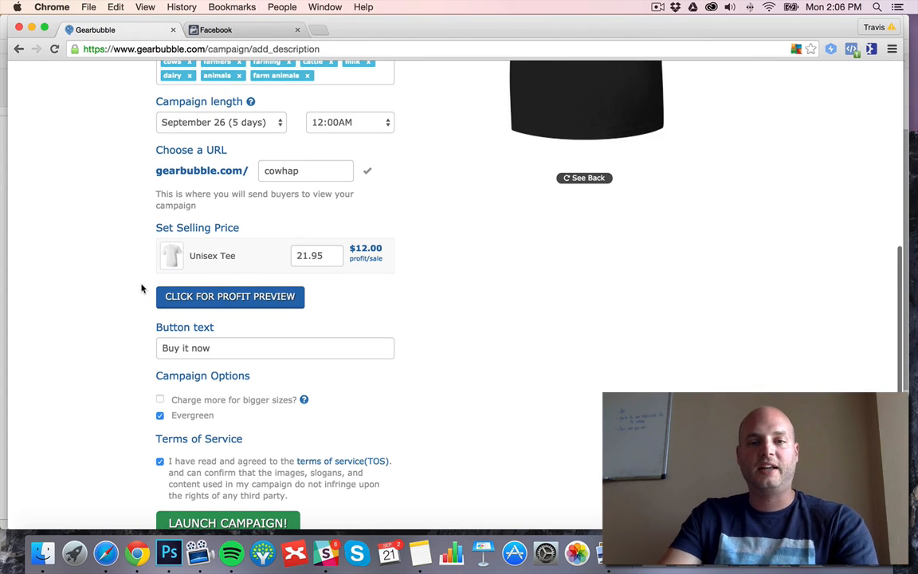
pyautogui.scroll(8, 57, 198)
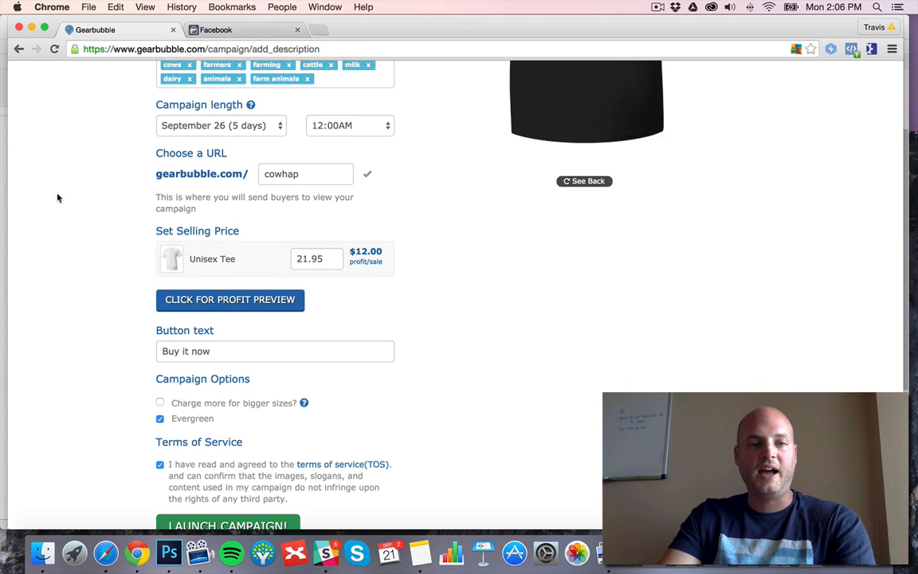
pyautogui.scroll(-1, 123, 266)
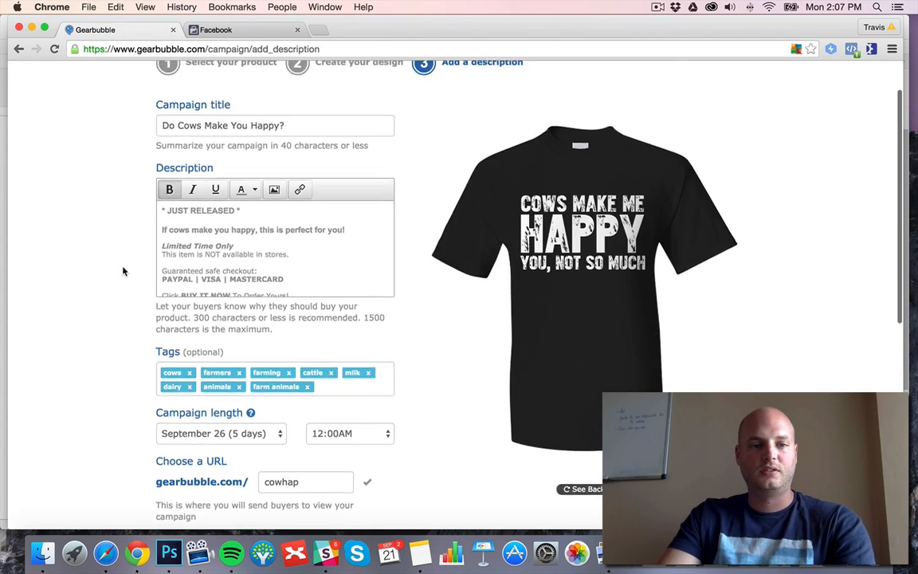
pyautogui.scroll(1, 123, 268)
pyautogui.scroll(-5, 123, 270)
pyautogui.scroll(-3, 122, 270)
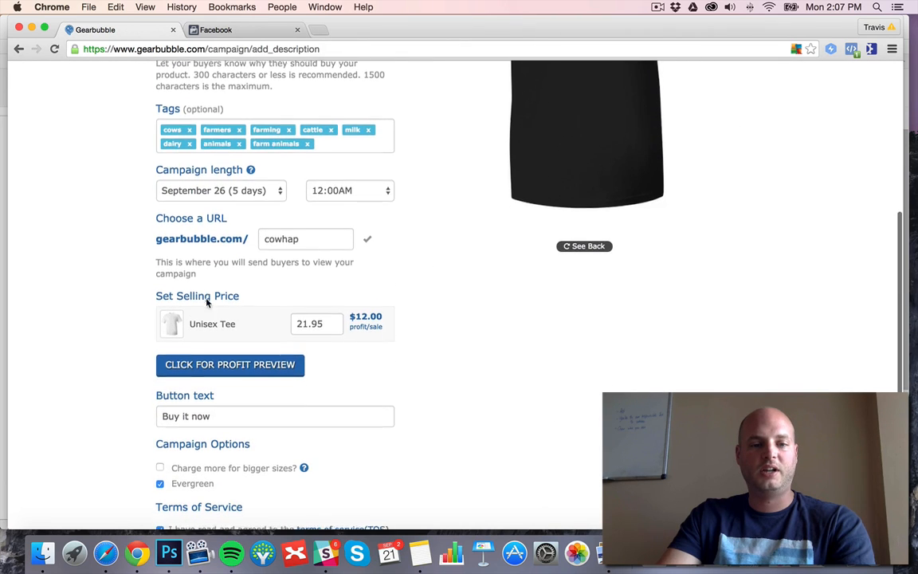
# Return to the design stage and add navy and pink as additional Unisex Tee colors.
pyautogui.scroll(8, 205, 298)
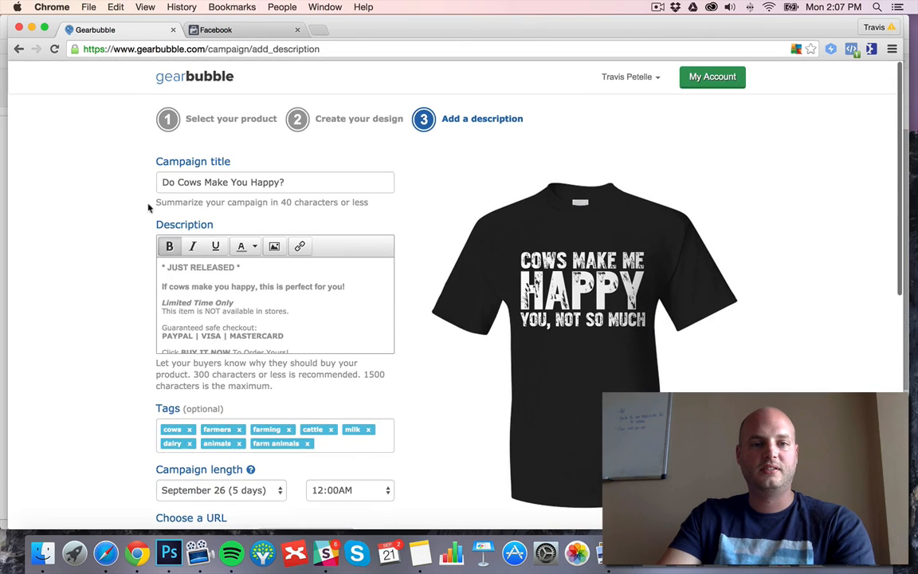
pyautogui.click(343, 124)
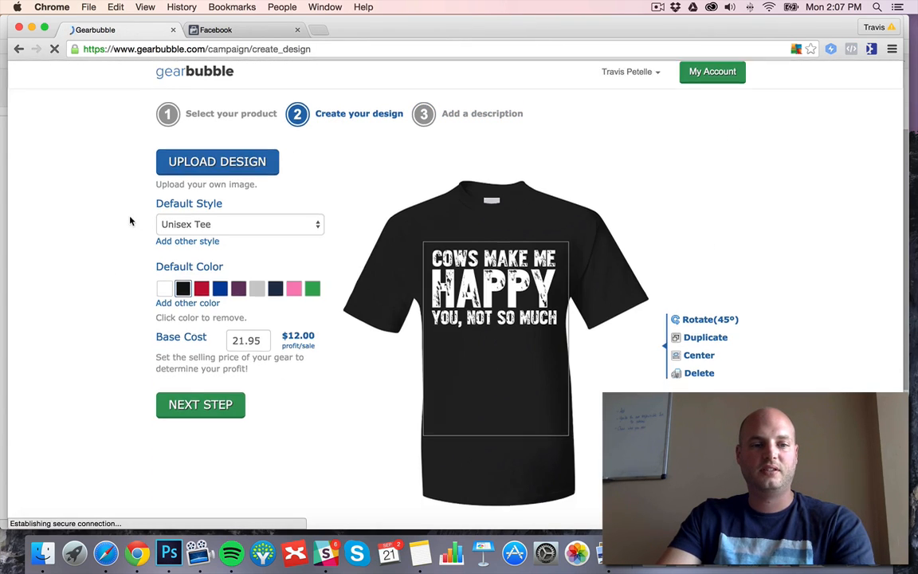
pyautogui.scroll(-1, 215, 301)
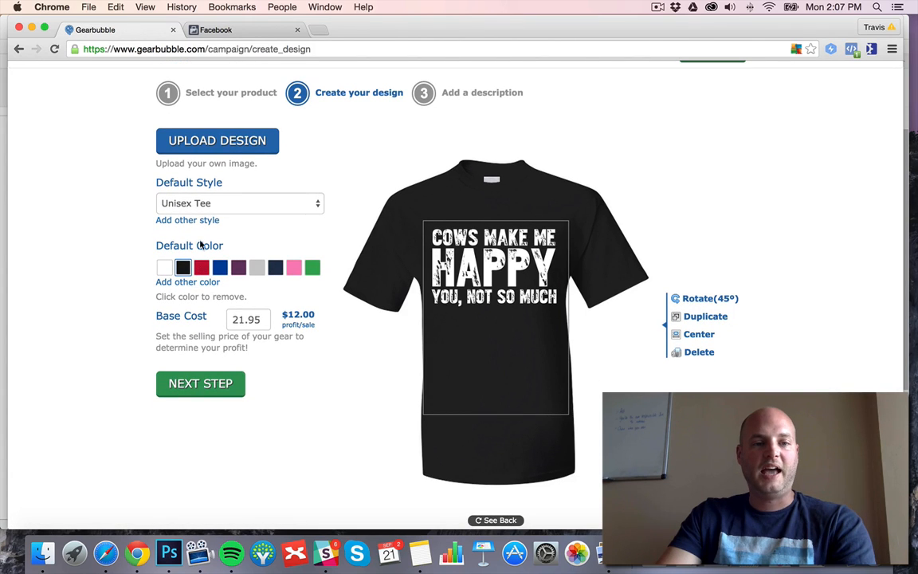
pyautogui.scroll(-1, 202, 231)
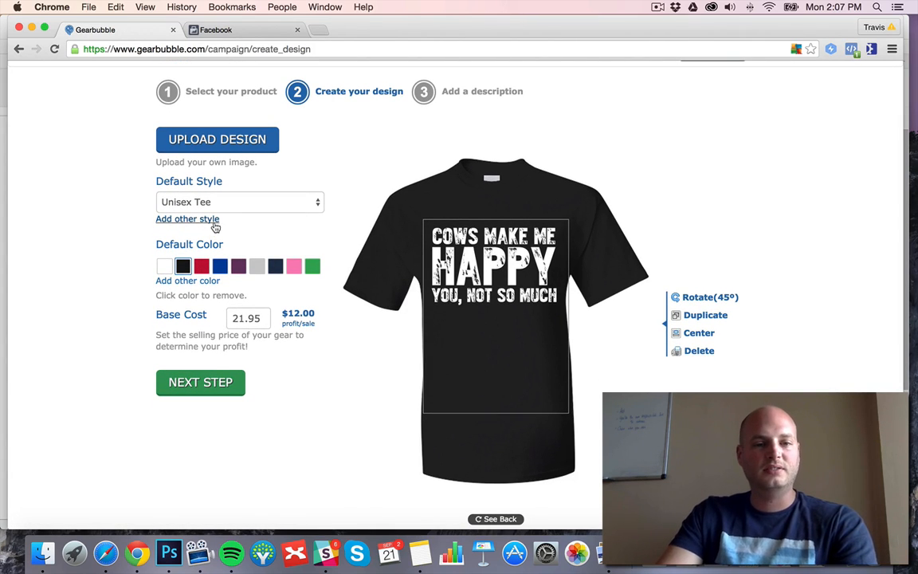
pyautogui.scroll(1, 213, 231)
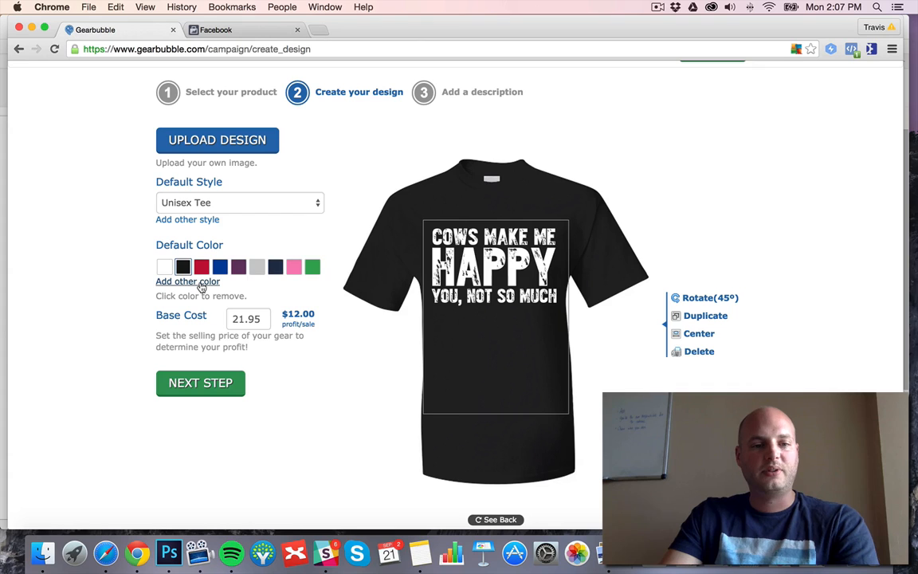
pyautogui.click(204, 283)
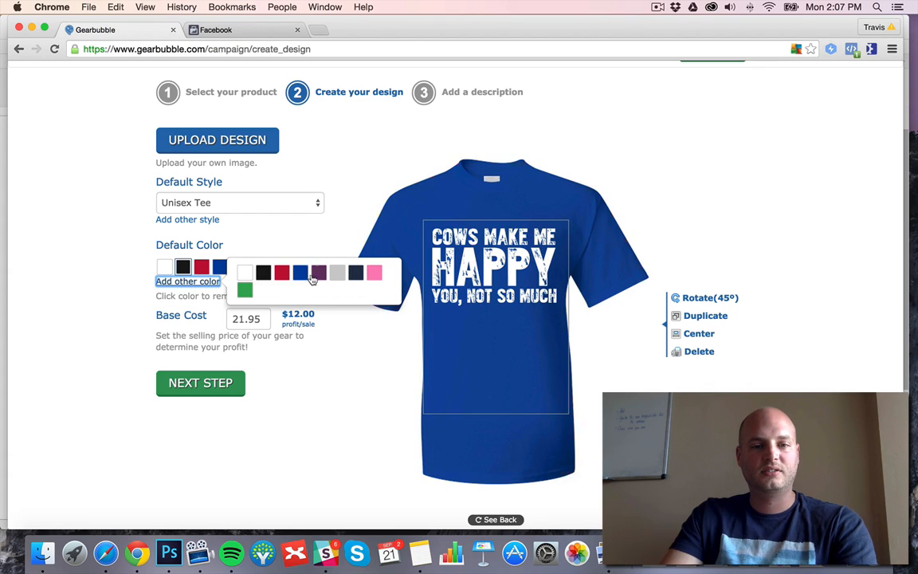
pyautogui.click(355, 276)
pyautogui.click(195, 282)
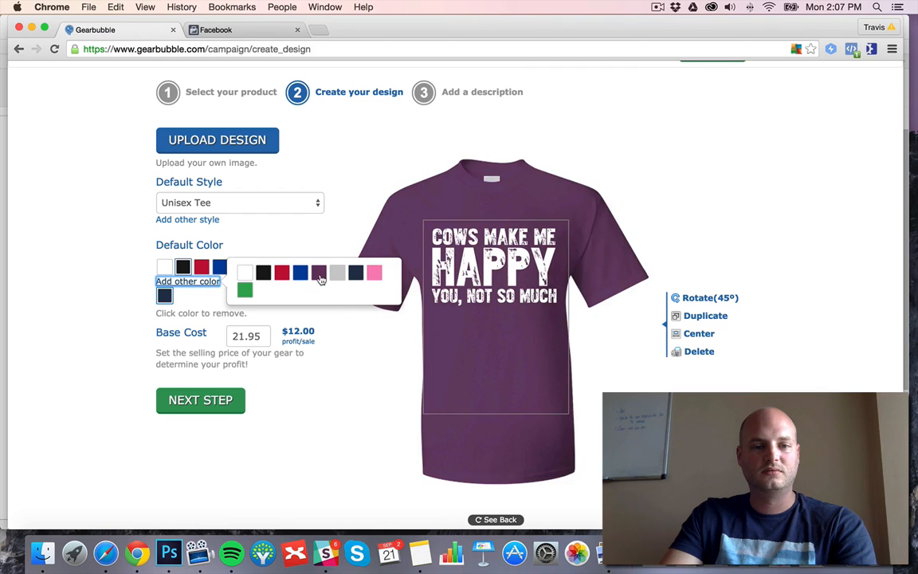
pyautogui.click(373, 275)
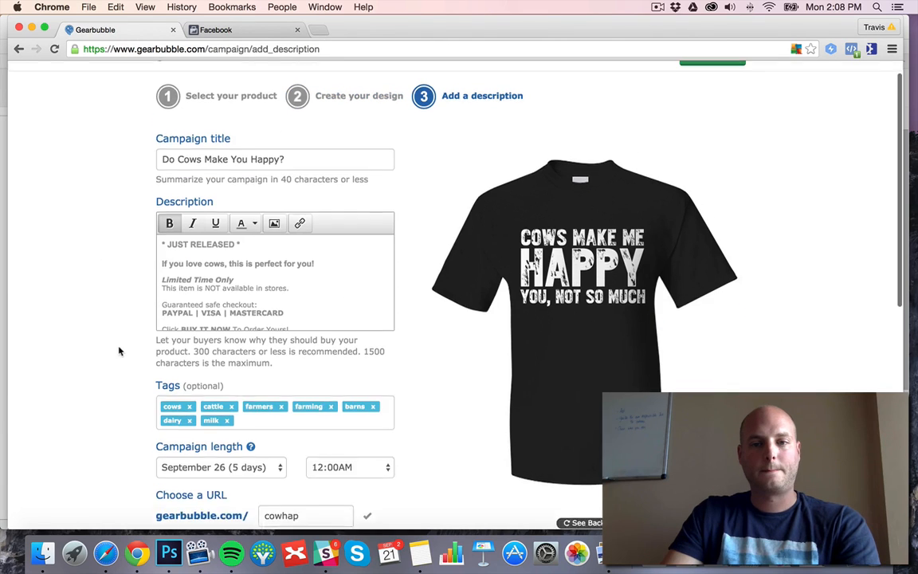
# Look over the campaign description, tags and options once more and launch the campaign.
pyautogui.scroll(1, 119, 343)
pyautogui.scroll(-3, 123, 333)
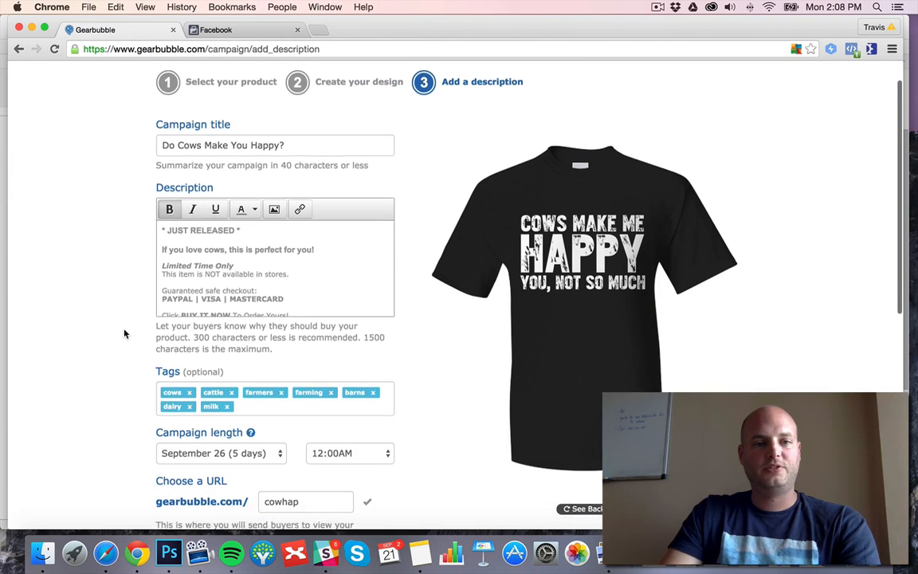
pyautogui.scroll(-9, 125, 331)
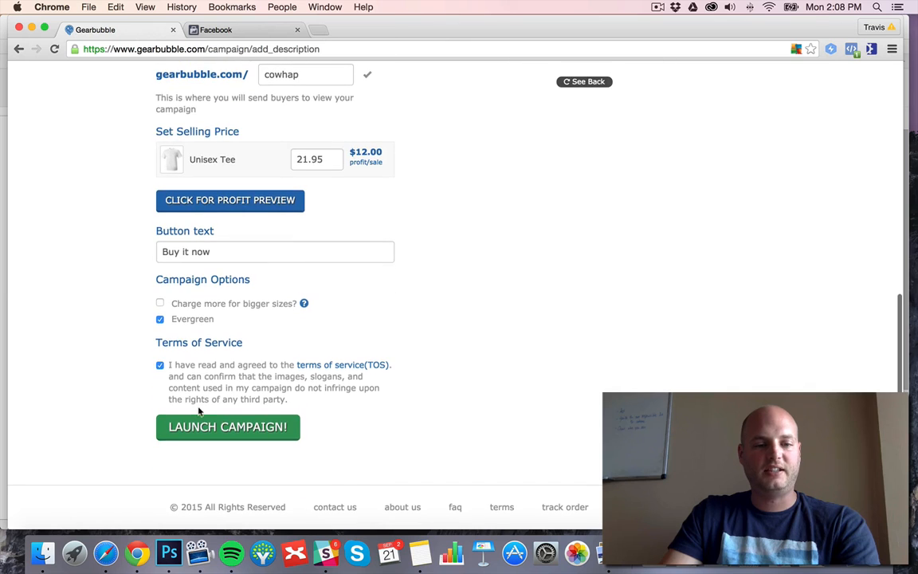
pyautogui.click(205, 428)
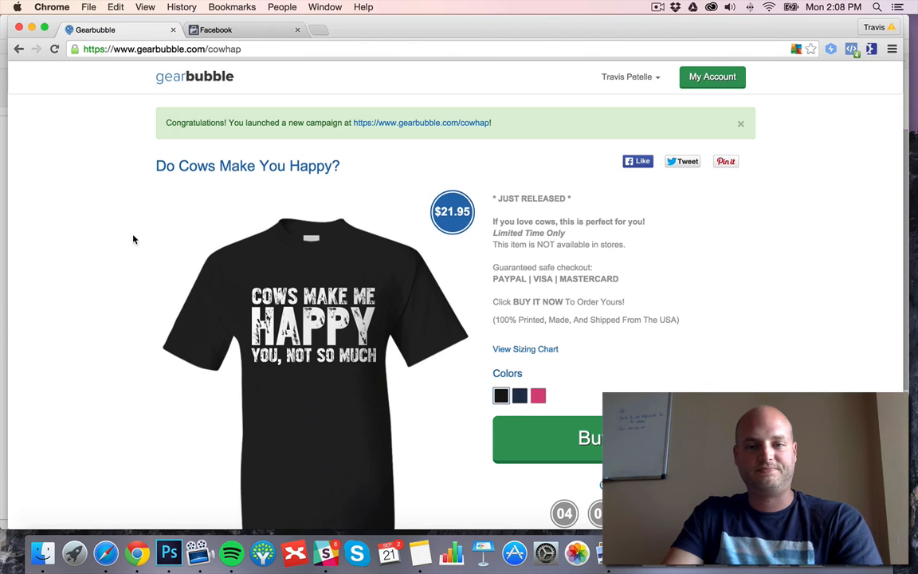
# Examine the launched campaign's sales page, including the shirt design, description and color choices.
pyautogui.scroll(-3, 127, 227)
pyautogui.scroll(5, 127, 219)
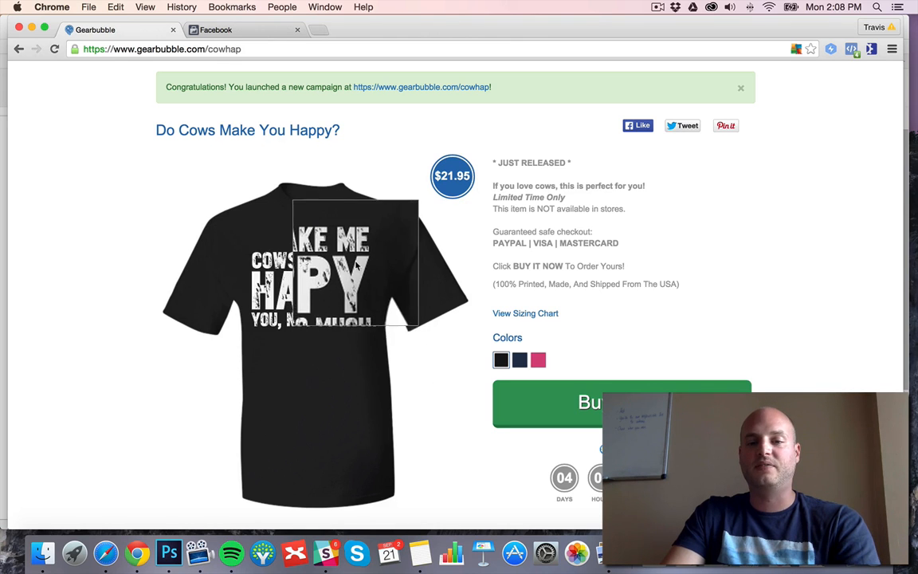
pyautogui.scroll(-3, 86, 183)
pyautogui.scroll(4, 86, 182)
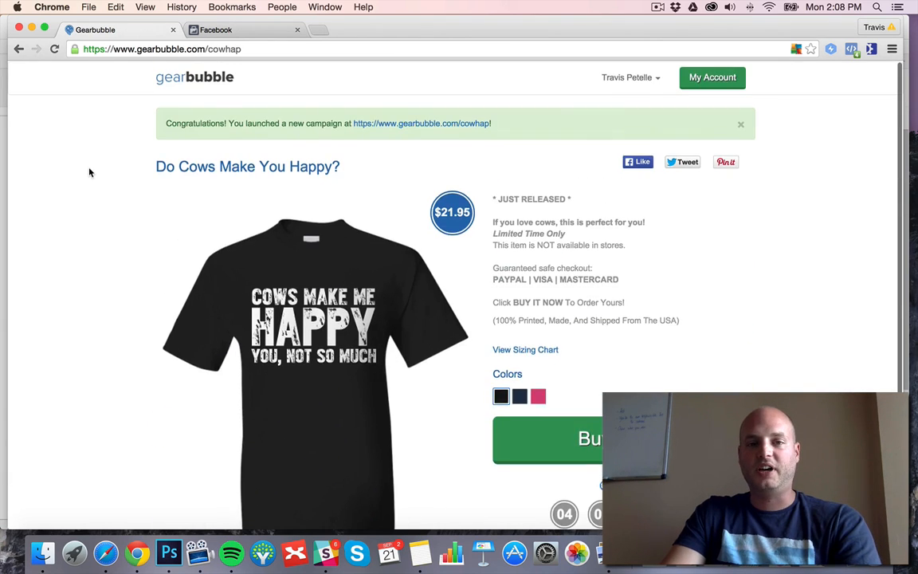
# Go to the account dashboard and open the advanced settings of the "Do Cows Make You Happy?" campaign.
pyautogui.click(713, 79)
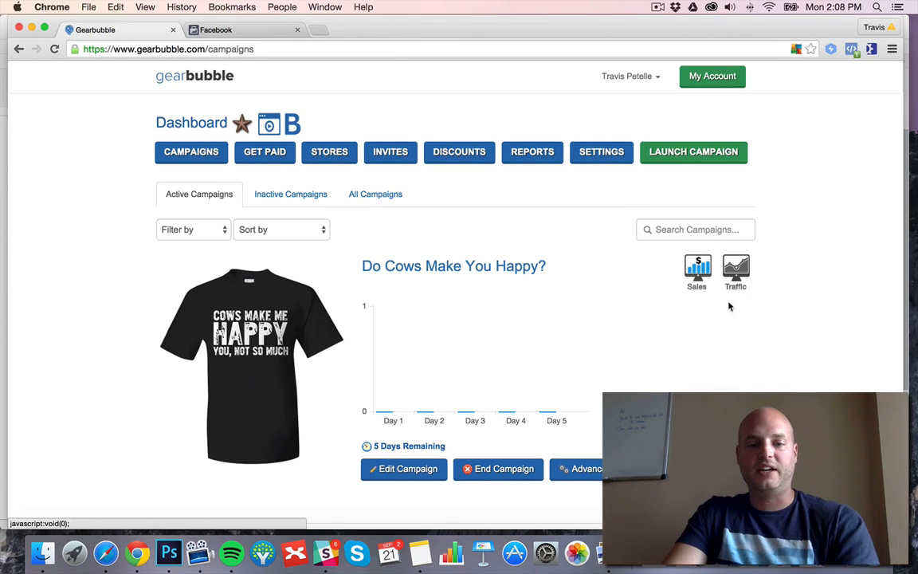
pyautogui.scroll(-2, 773, 304)
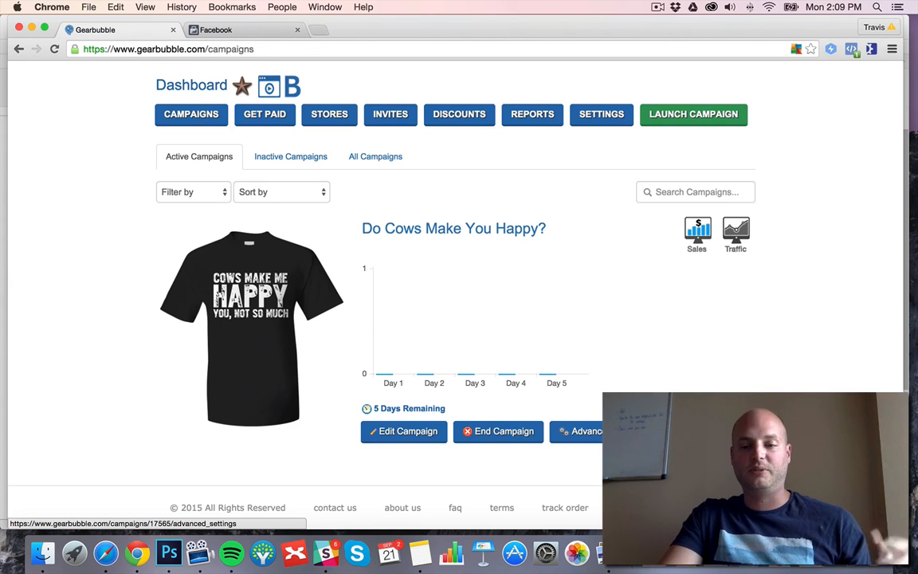
pyautogui.click(578, 431)
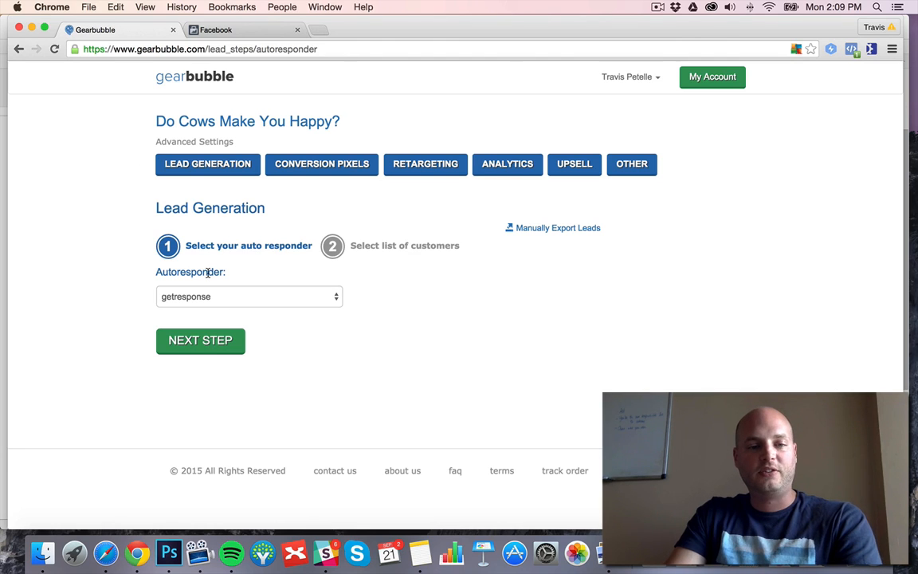
# Select gearbubblecowhappy1 as the GetResponse autoresponder list for the campaign's leads and save the list.
pyautogui.click(201, 342)
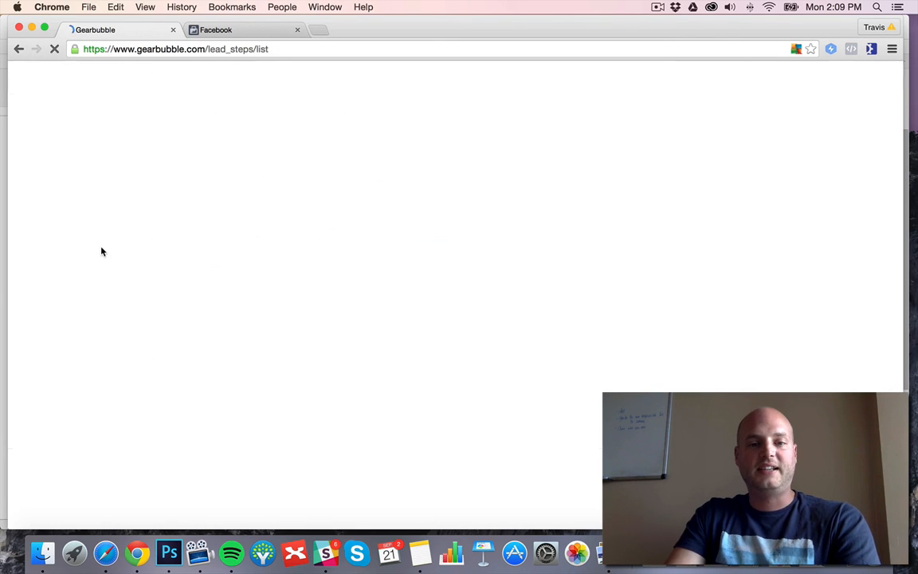
pyautogui.click(305, 294)
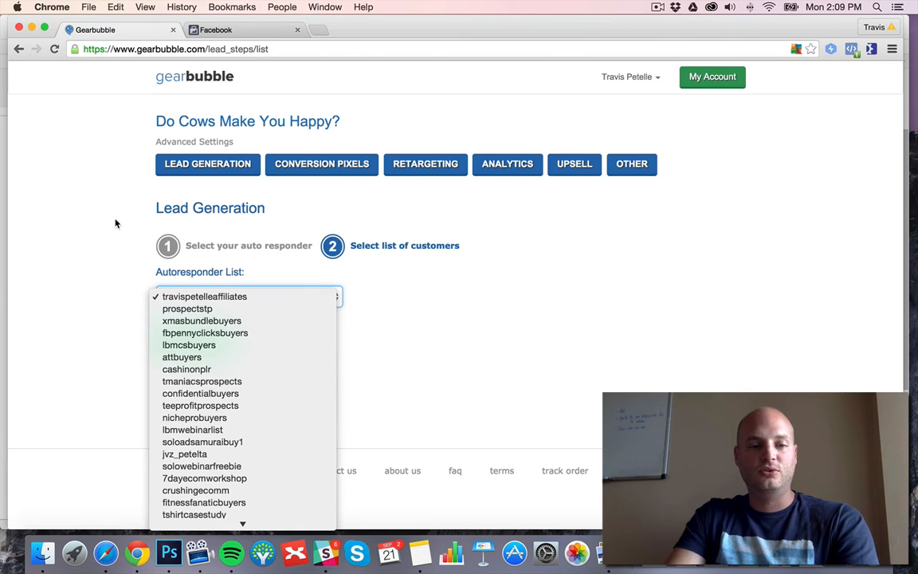
pyautogui.scroll(-2, 259, 386)
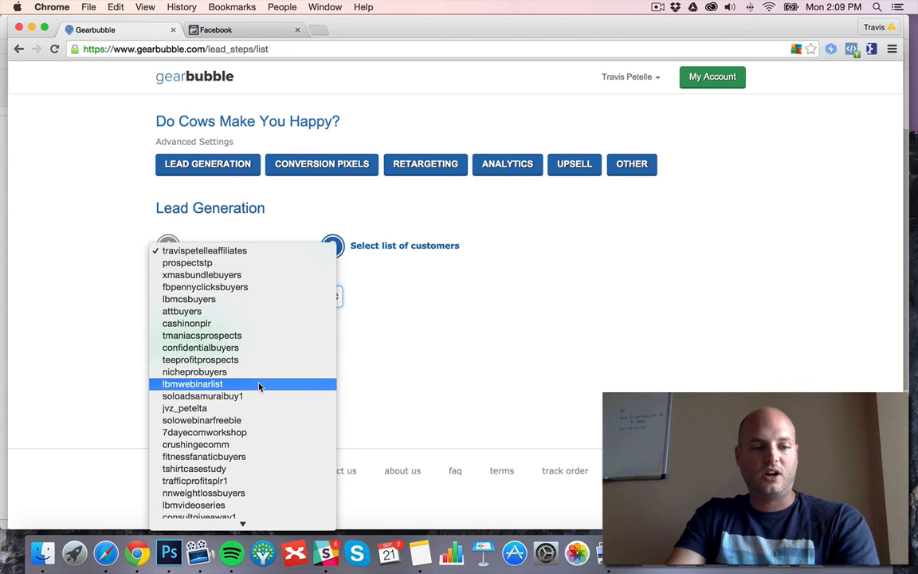
pyautogui.scroll(-1, 259, 387)
pyautogui.scroll(-4, 259, 387)
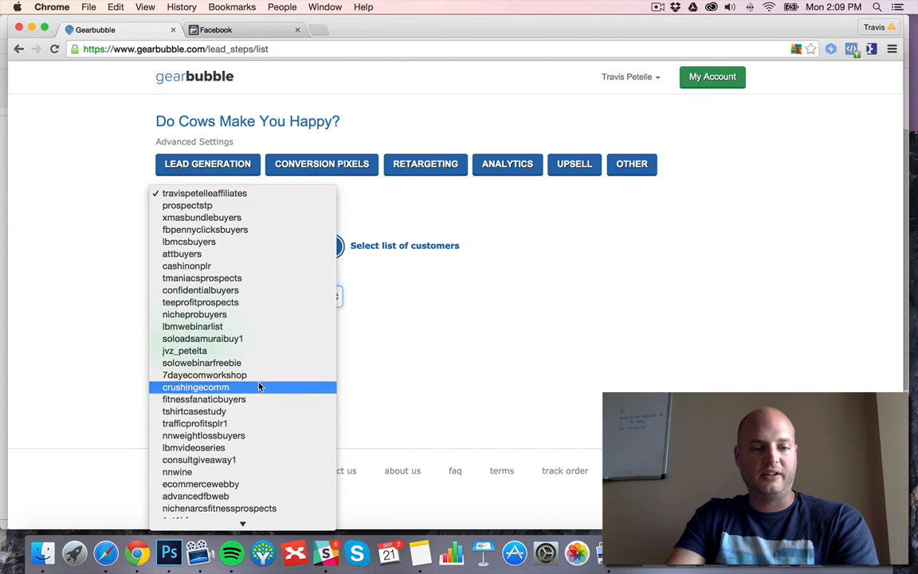
pyautogui.scroll(-6, 264, 385)
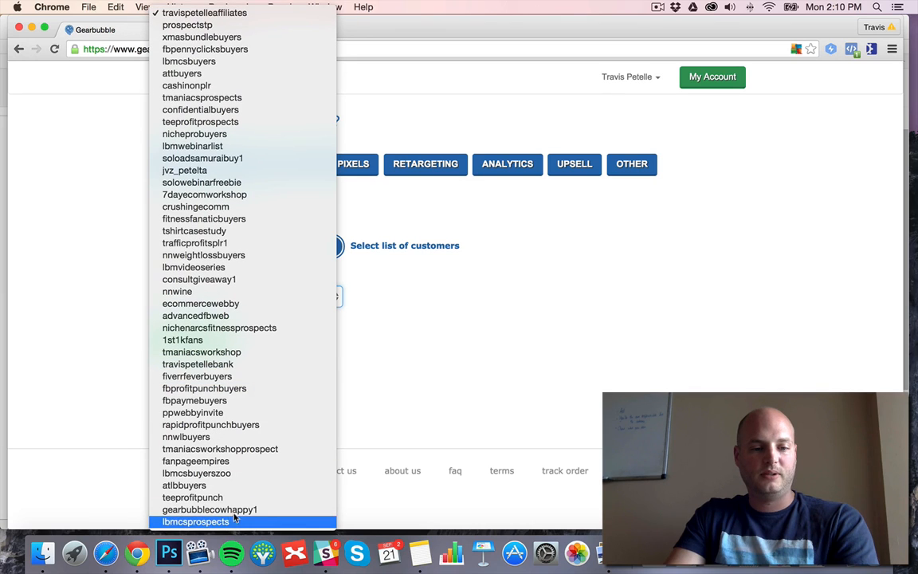
pyautogui.click(244, 509)
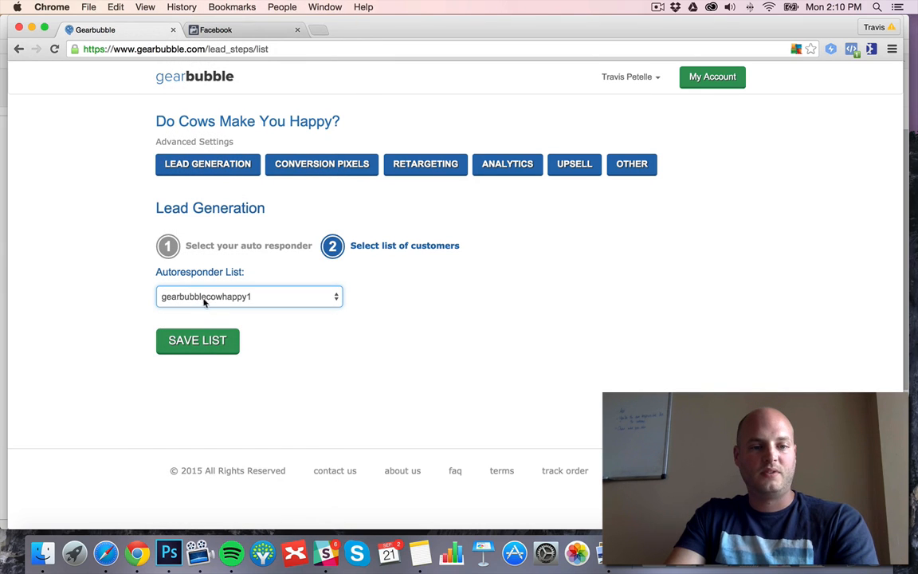
pyautogui.click(195, 341)
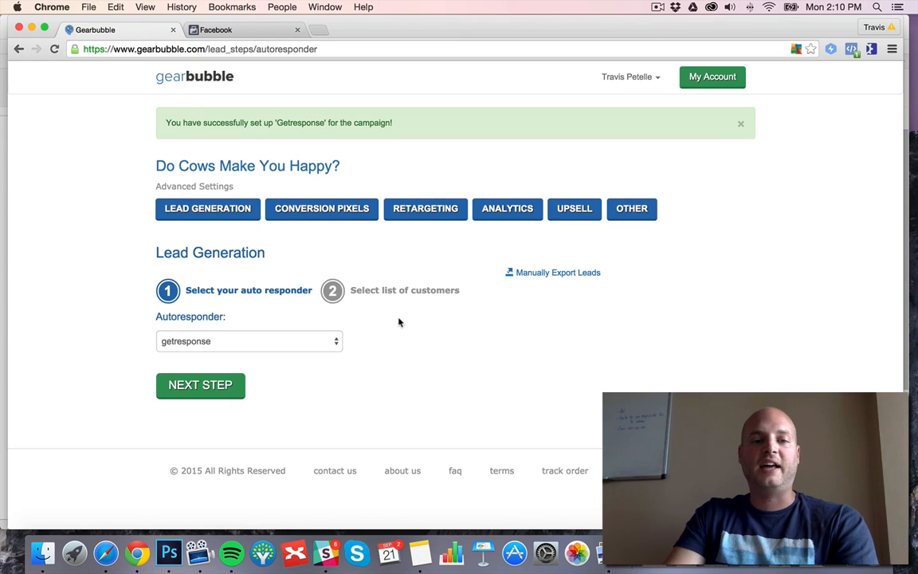
# Examine the Facebook conversion pixel entry and the Facebook Website Custom Audience retargeting instructions.
pyautogui.click(327, 211)
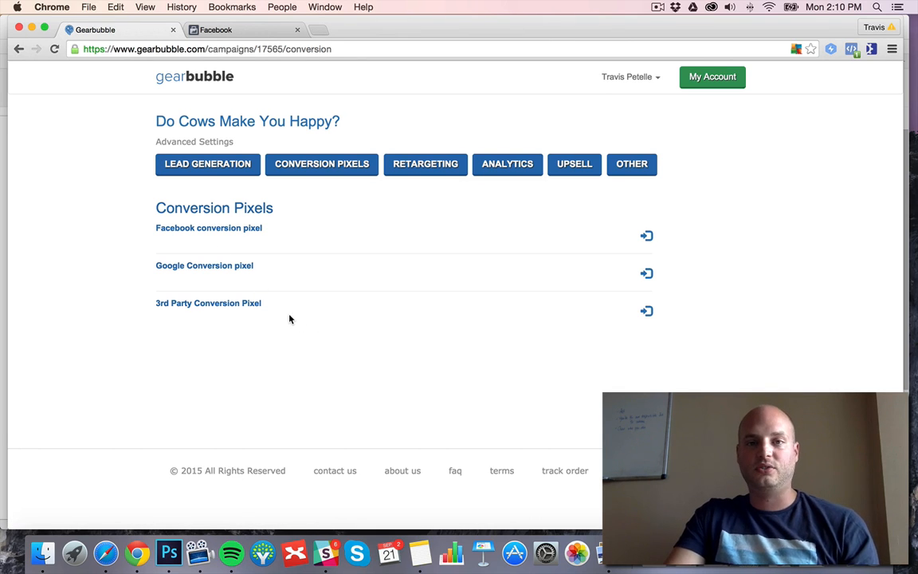
pyautogui.click(647, 236)
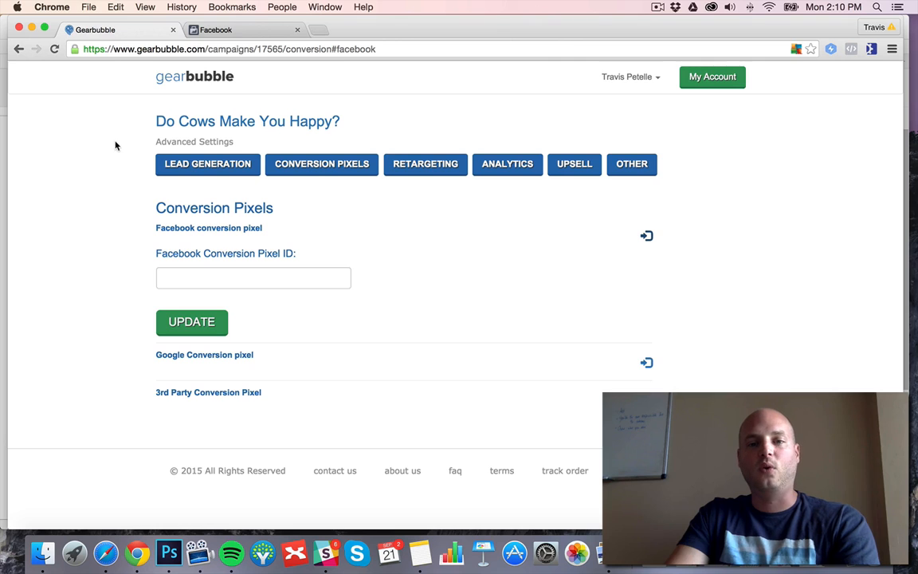
pyautogui.click(430, 165)
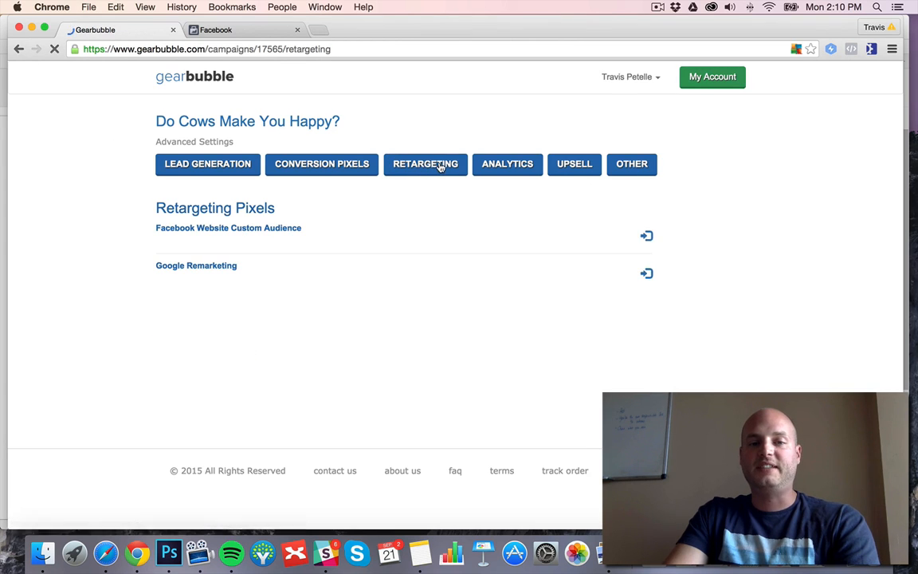
pyautogui.click(646, 236)
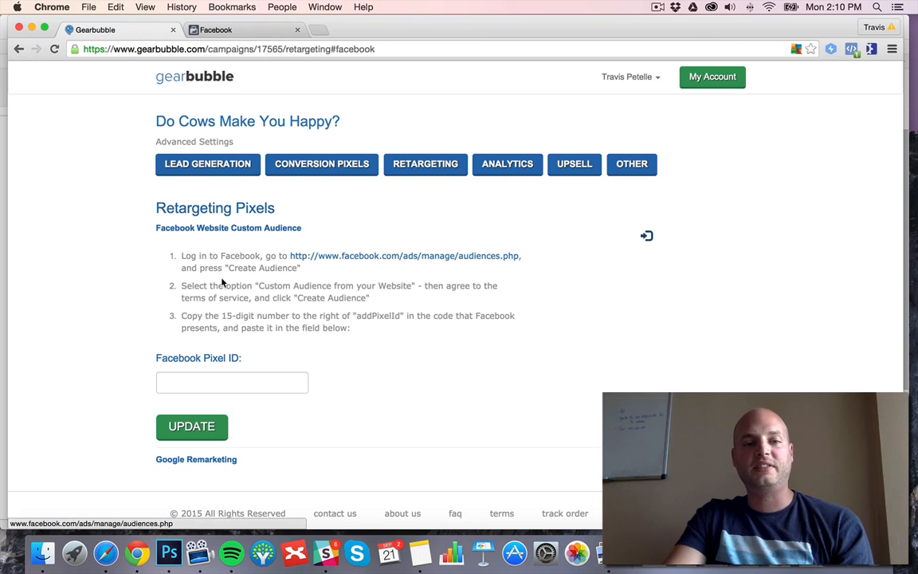
pyautogui.click(275, 383)
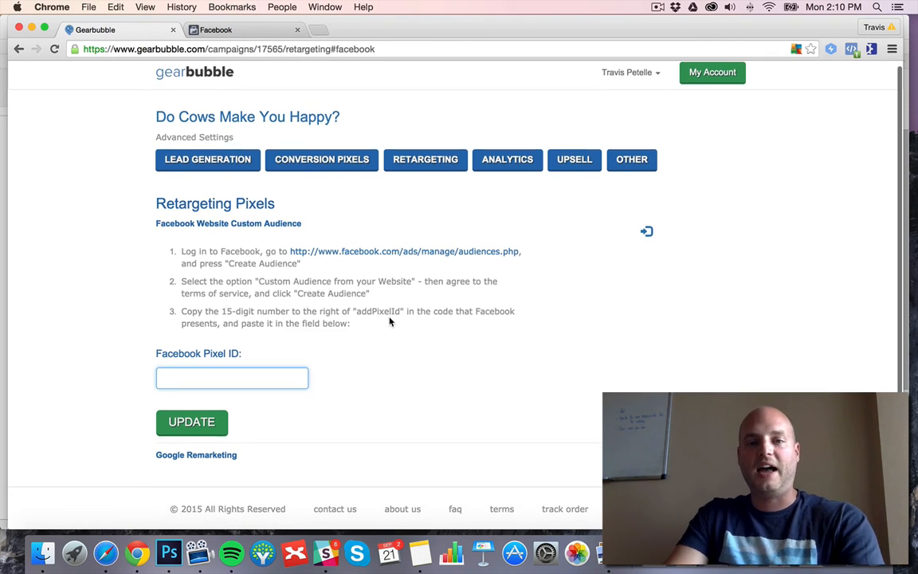
# Examine the form for creating a tracking analytics ID and the options for adding an upsell to the campaign.
pyautogui.click(526, 163)
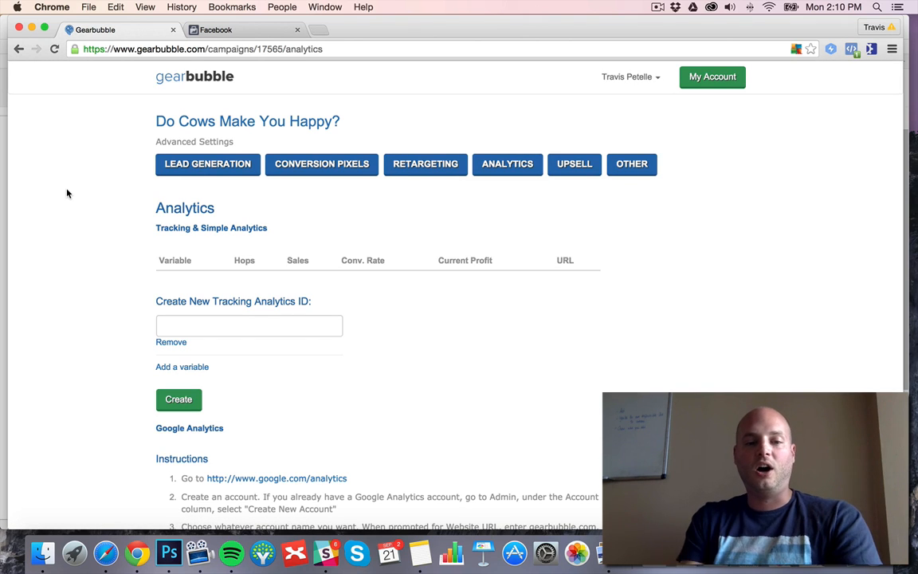
pyautogui.click(209, 324)
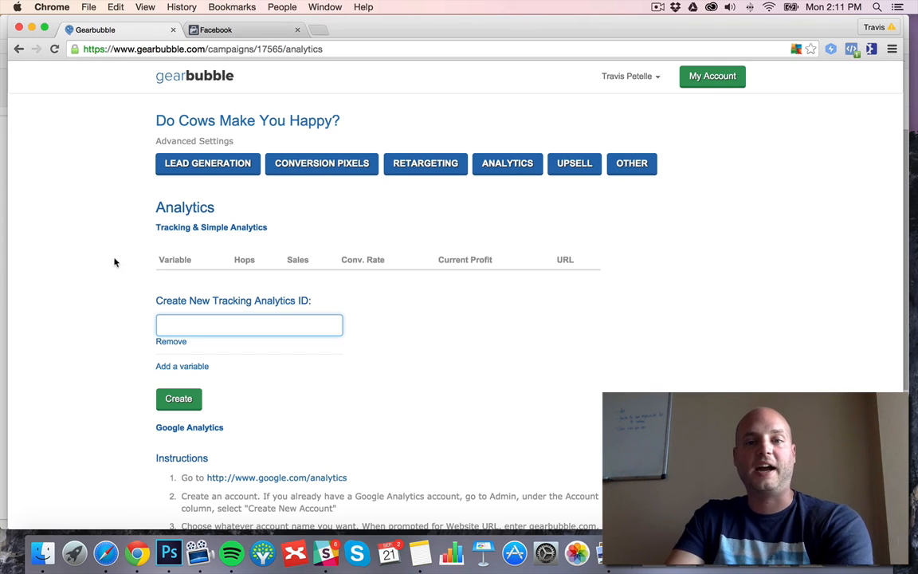
pyautogui.click(581, 171)
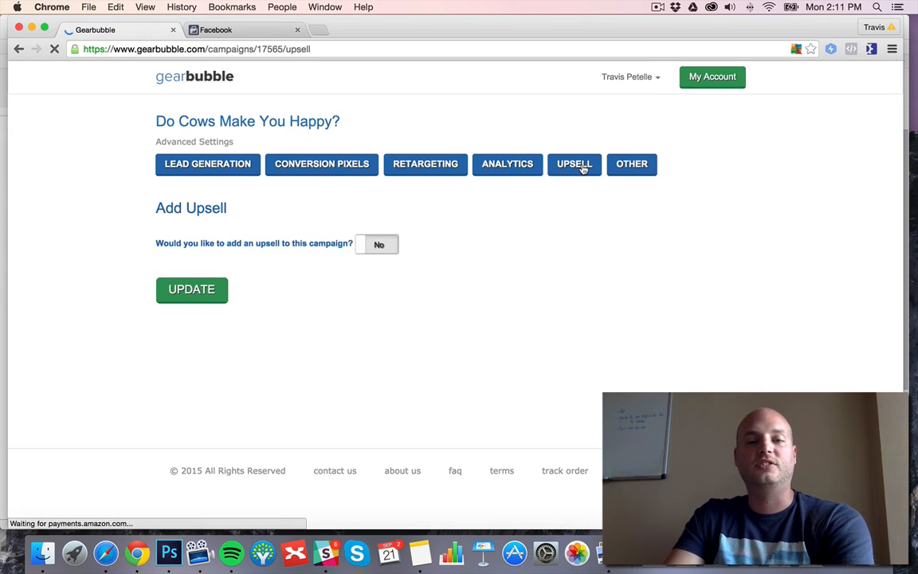
pyautogui.click(377, 245)
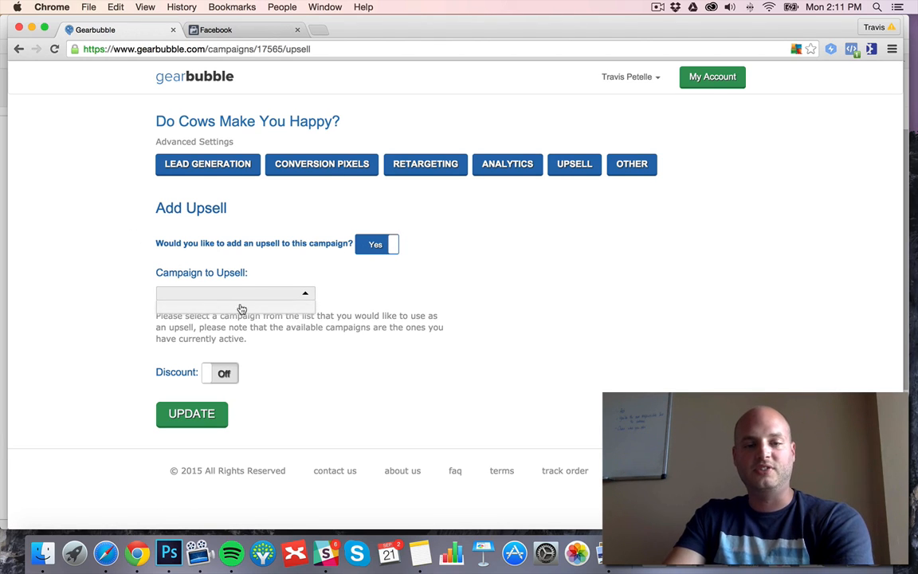
pyautogui.click(95, 239)
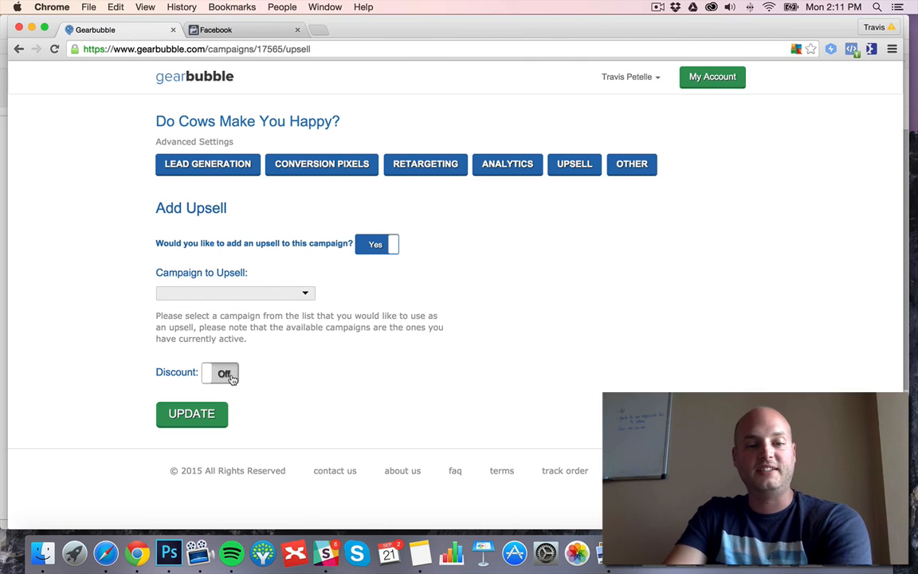
pyautogui.click(389, 249)
# Examine the campaign's other settings, including the default side, default color and shirt preview, and return to the account dashboard.
pyautogui.click(637, 167)
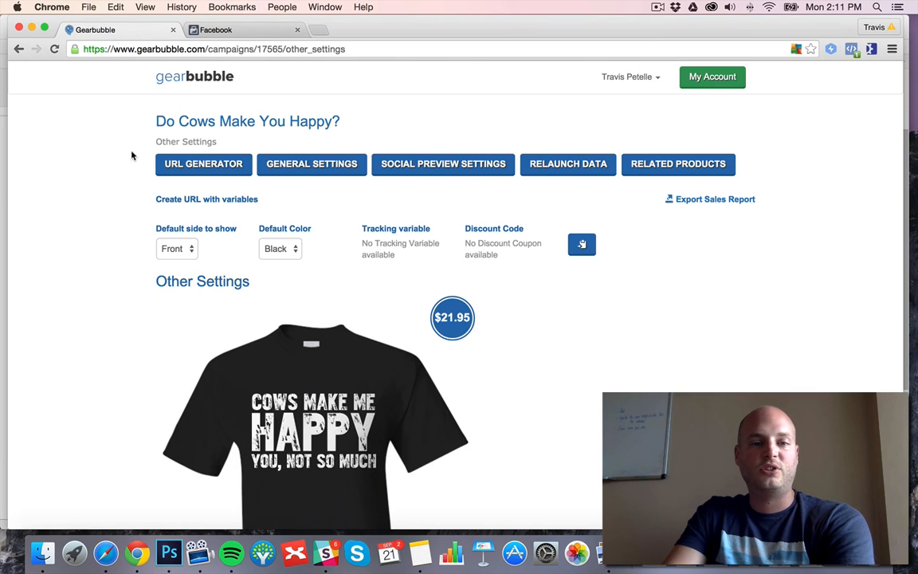
pyautogui.scroll(-3, 333, 321)
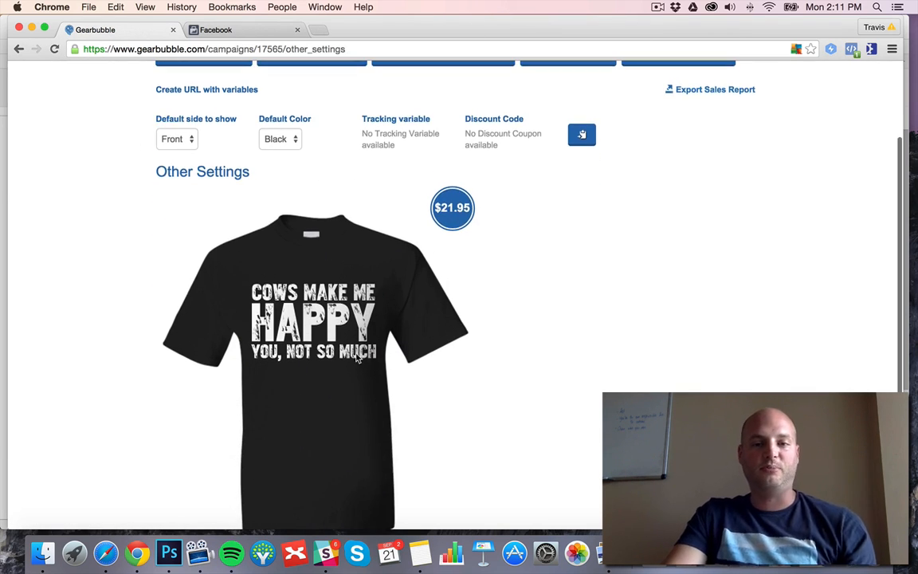
pyautogui.scroll(-2, 335, 298)
pyautogui.scroll(5, 338, 295)
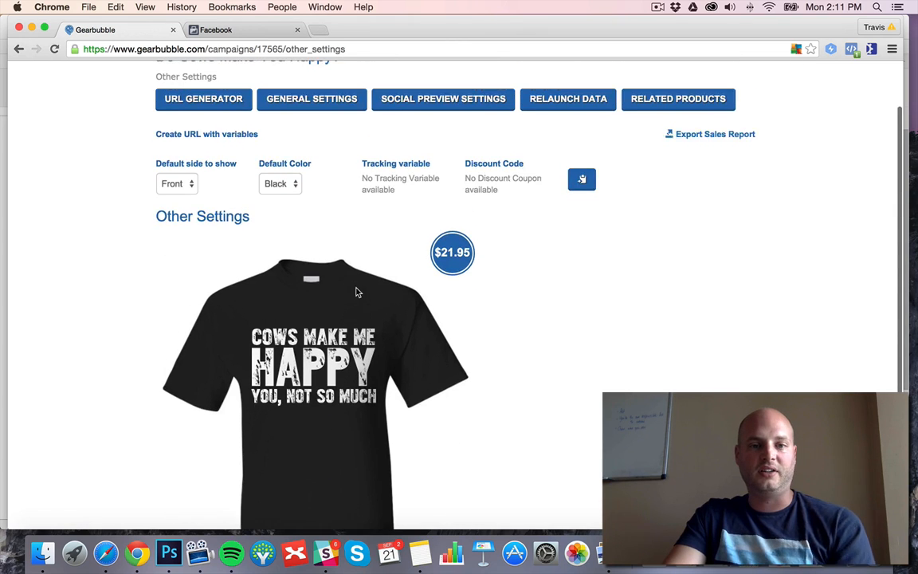
pyautogui.scroll(-1, 296, 342)
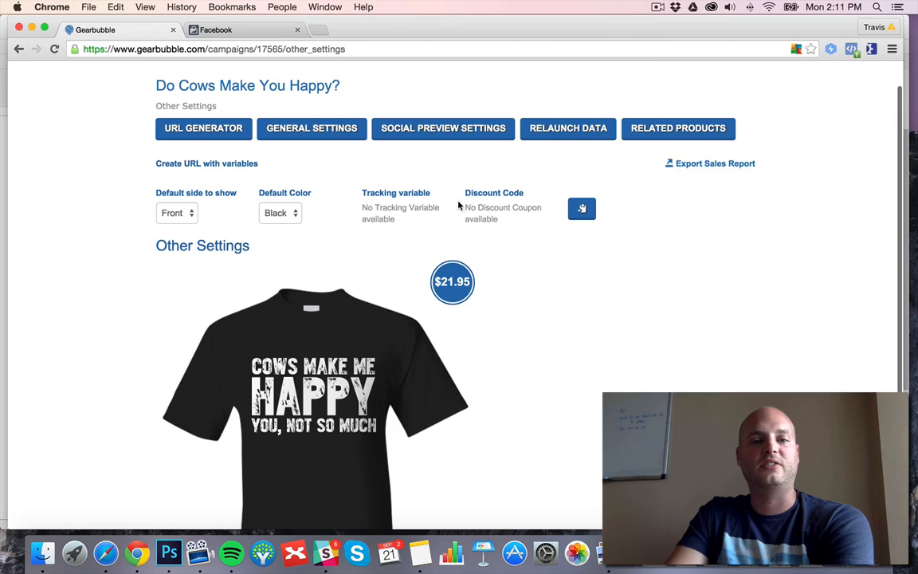
pyautogui.scroll(1, 431, 213)
pyautogui.click(728, 83)
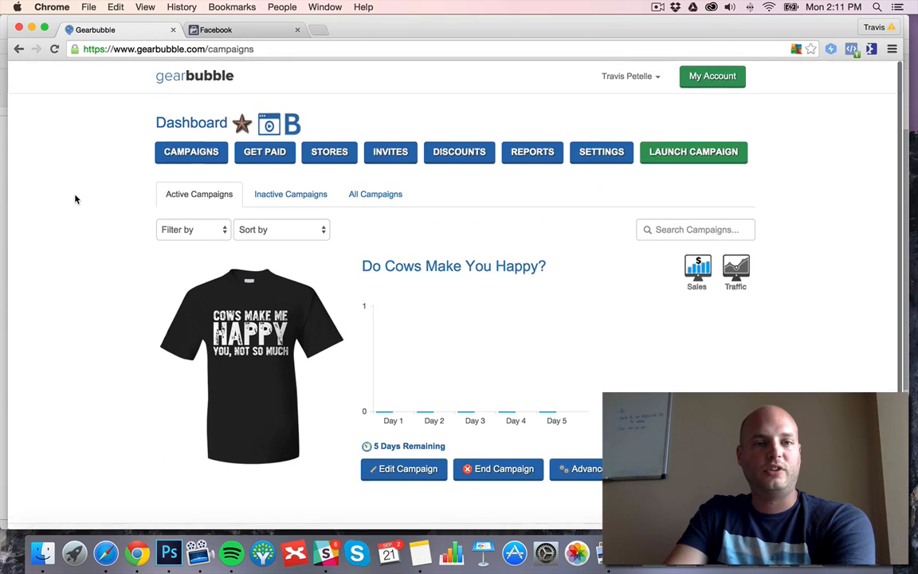
# Switch to Facebook Ads Manager, dismiss the pixel code window and open the MB3 LLC Business Manager home in a new tab.
pyautogui.click(247, 34)
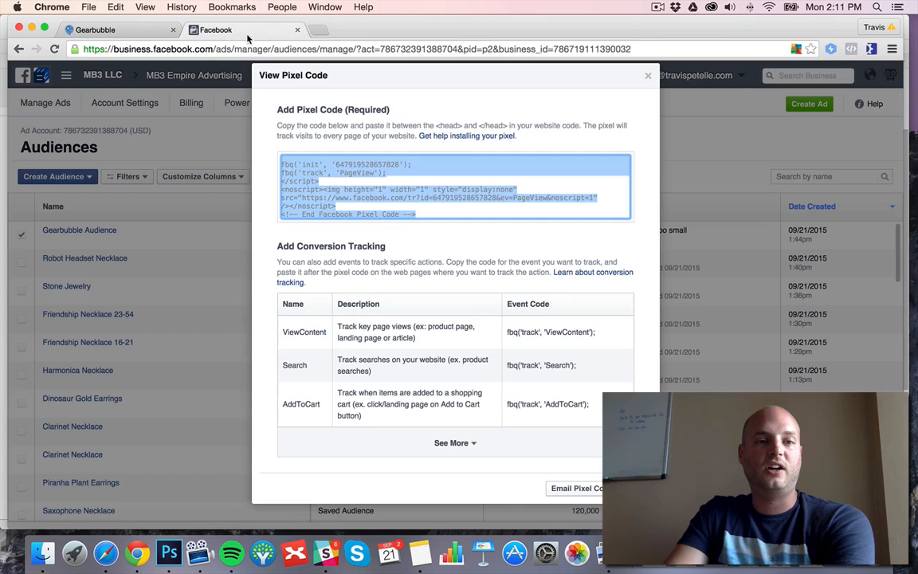
pyautogui.press('Escape')
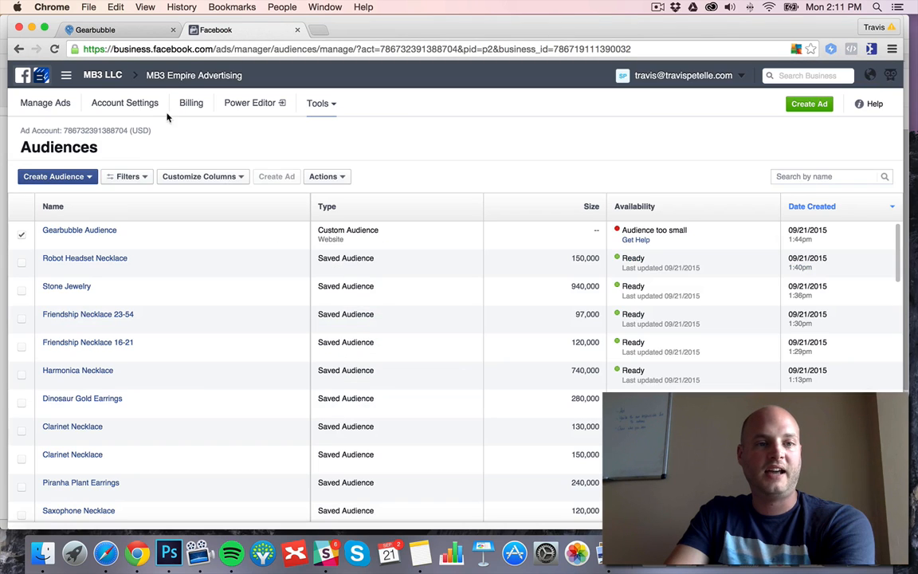
pyautogui.rightClick(99, 75)
pyautogui.click(119, 79)
pyautogui.click(344, 31)
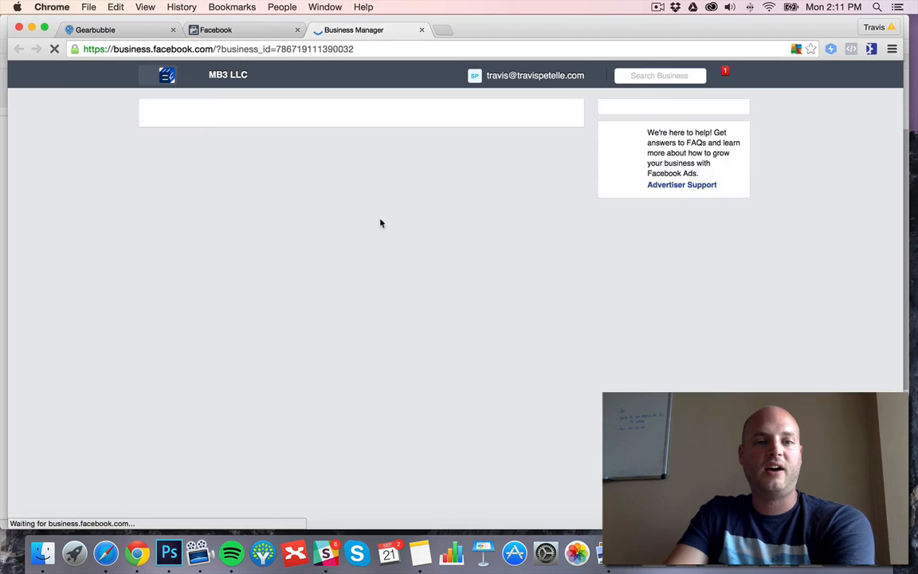
# Search the Business Manager assets for "cow" and open the Cows Are Awesome page in a new tab.
pyautogui.click(575, 308)
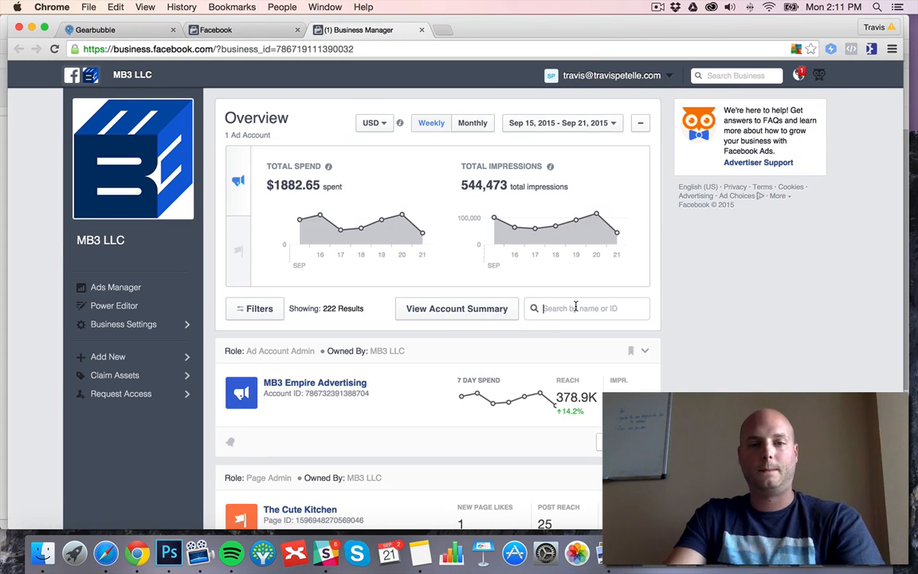
pyautogui.write('cow')
pyautogui.keyDown('super'); pyautogui.click(265, 351); pyautogui.keyUp('super')
pyautogui.click(480, 29)
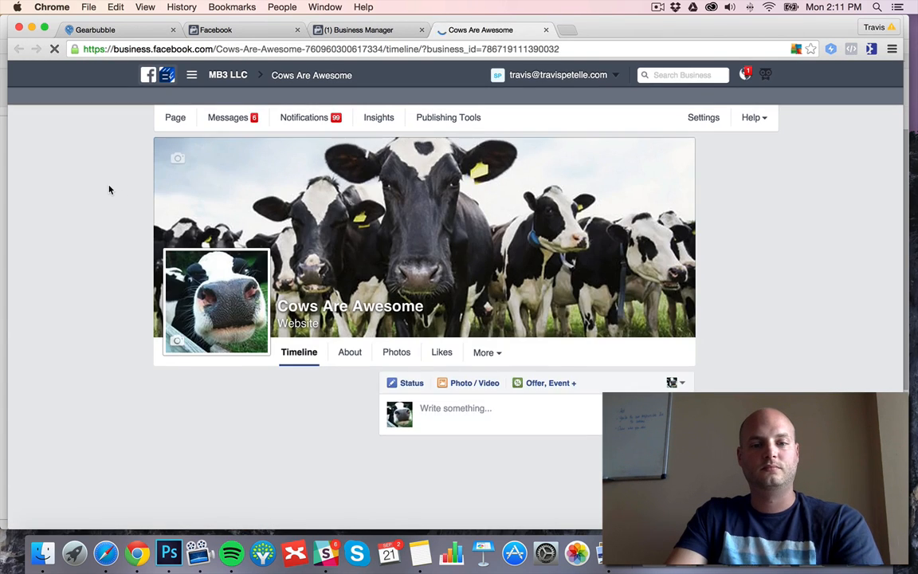
# Return to the campaign's other settings on GearBubble and copy the shirt preview image.
pyautogui.press('super+1')
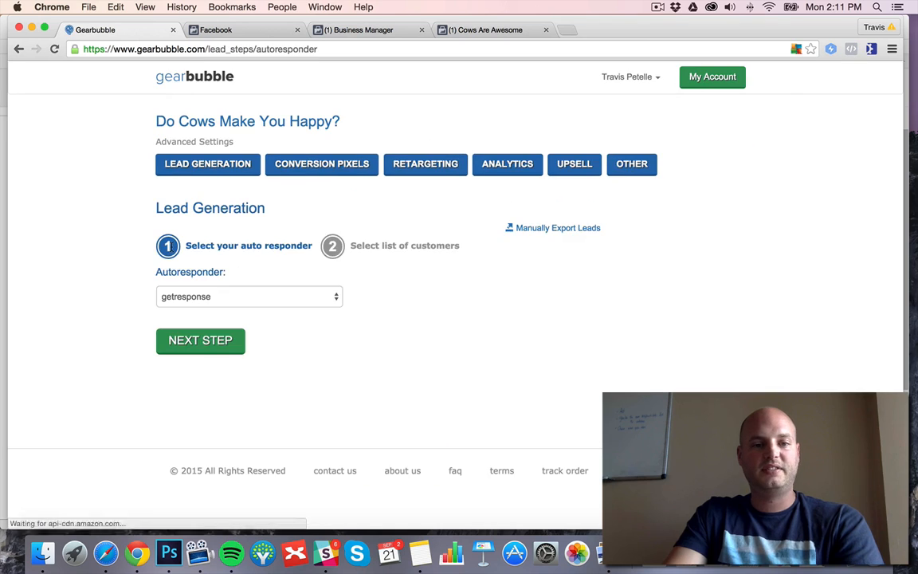
pyautogui.click(632, 165)
pyautogui.scroll(-3, 104, 241)
pyautogui.rightClick(305, 318)
pyautogui.click(346, 353)
# Switch to Photoshop, paste the shirt image onto the white canvas, enlarge it to nearly fill the canvas and center it.
pyautogui.click(169, 552)
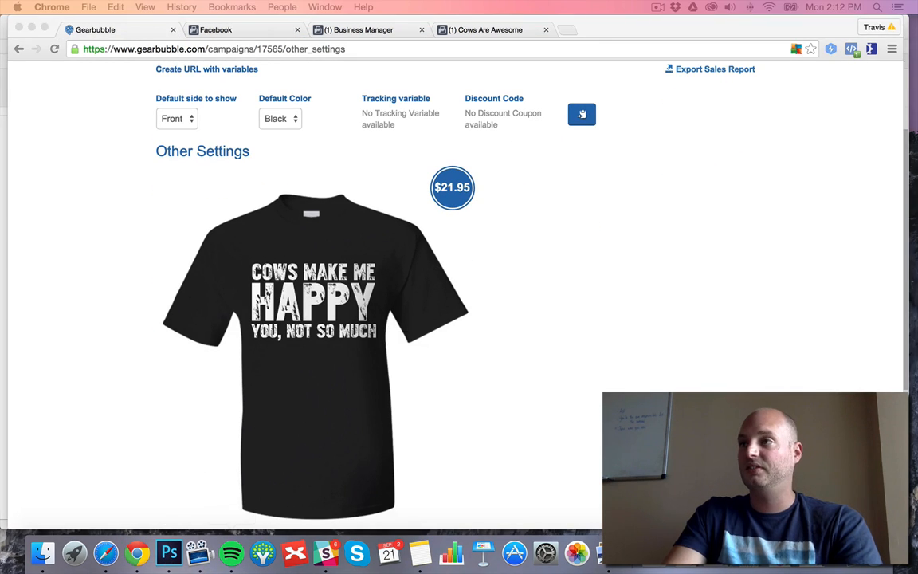
pyautogui.click(31, 250)
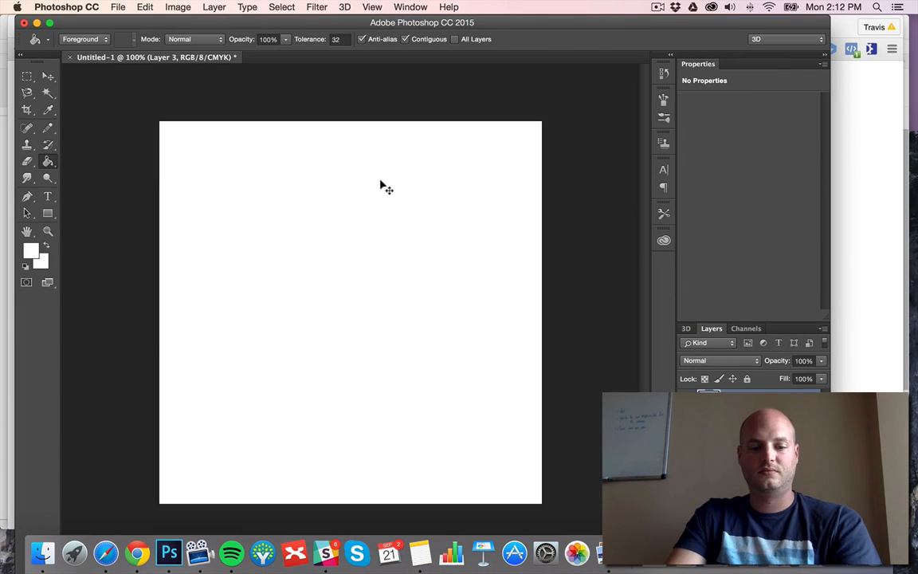
pyautogui.press('super+v')
pyautogui.press('super+t')
pyautogui.moveTo(431, 214); pyautogui.dragTo(557, 134)
pyautogui.moveTo(270, 407); pyautogui.dragTo(111, 480)
pyautogui.press('Return')
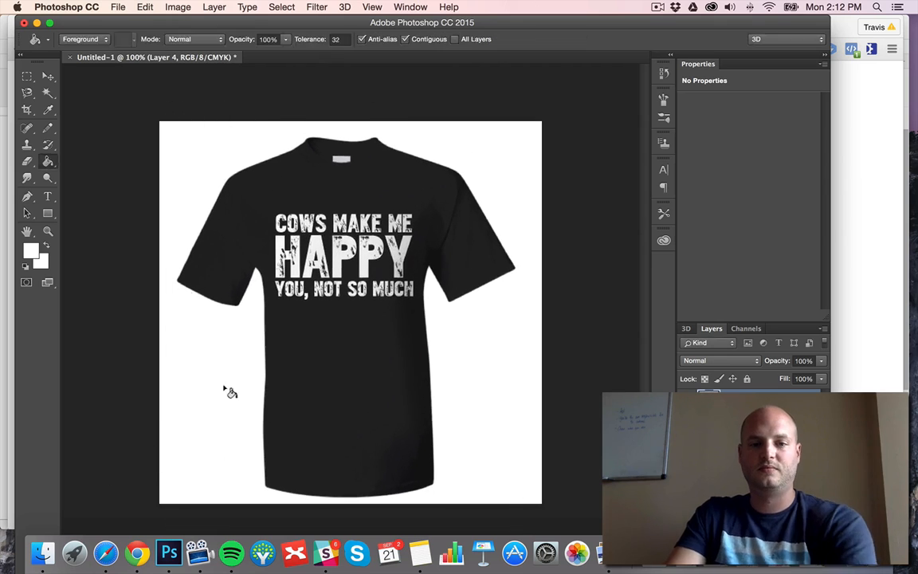
pyautogui.press('v')
pyautogui.moveTo(370, 233); pyautogui.dragTo(375, 234)
# Save the shirt picture as a progressive JPEG at maximum quality 12.
pyautogui.click(118, 7)
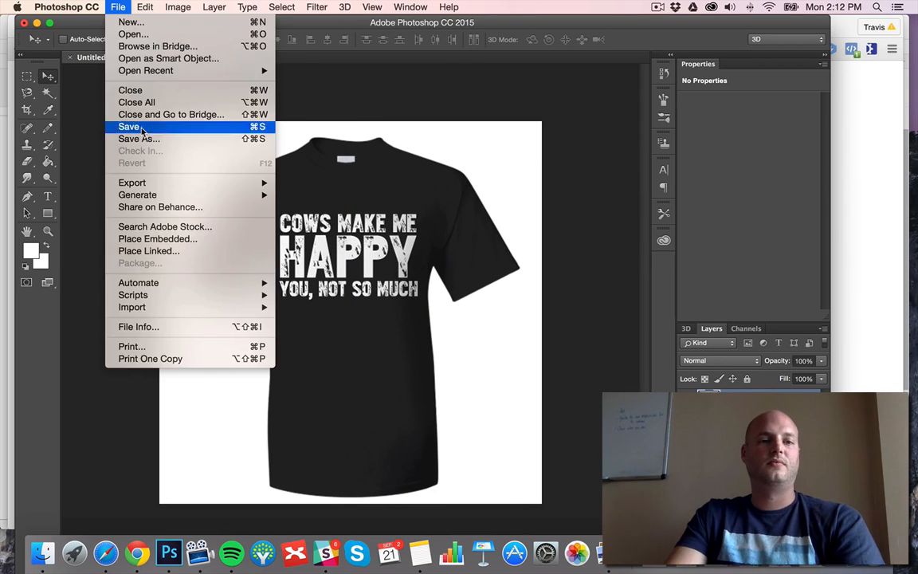
pyautogui.click(129, 127)
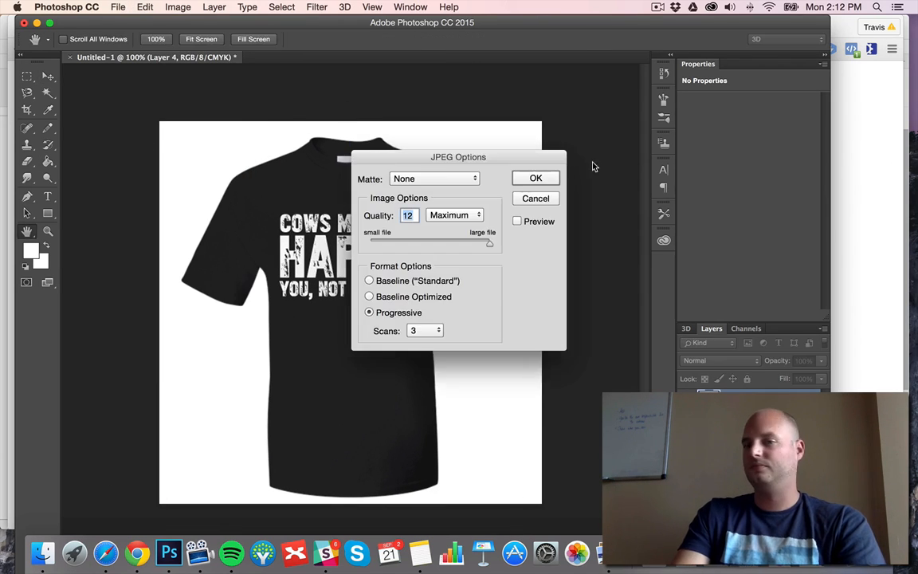
pyautogui.click(533, 178)
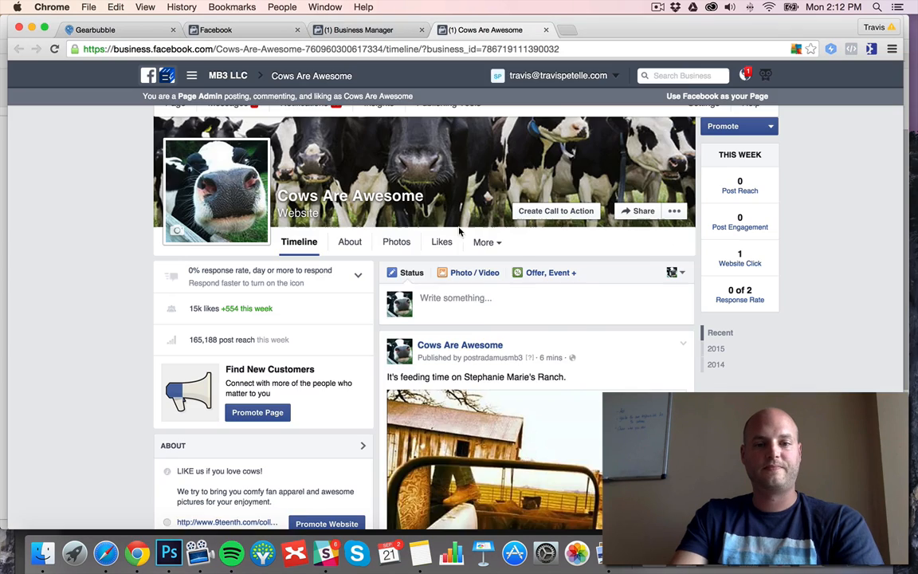
# Start a photo post on the Cows Are Awesome page and attach cowhap1.jpg from the Desktop.
pyautogui.click(474, 273)
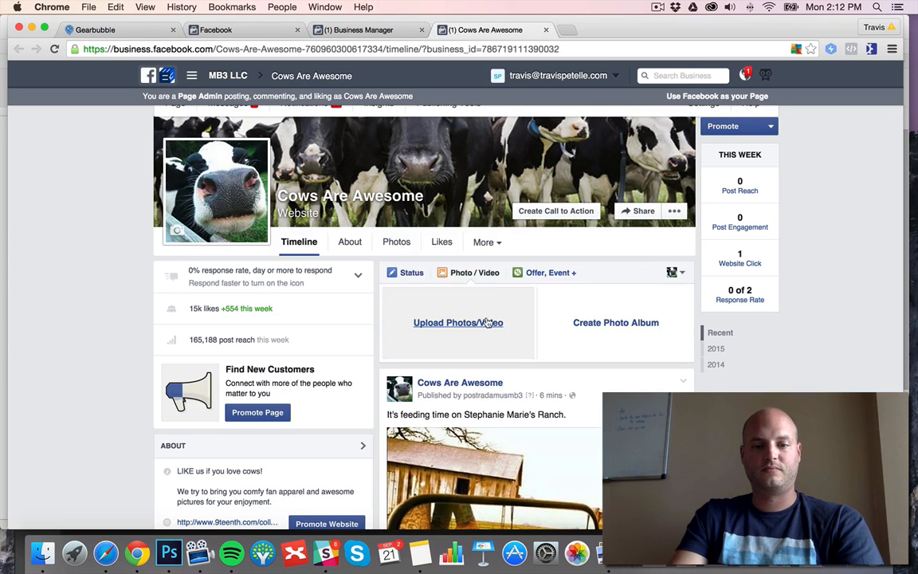
pyautogui.click(459, 322)
pyautogui.click(271, 178)
pyautogui.scroll(-1, 386, 127)
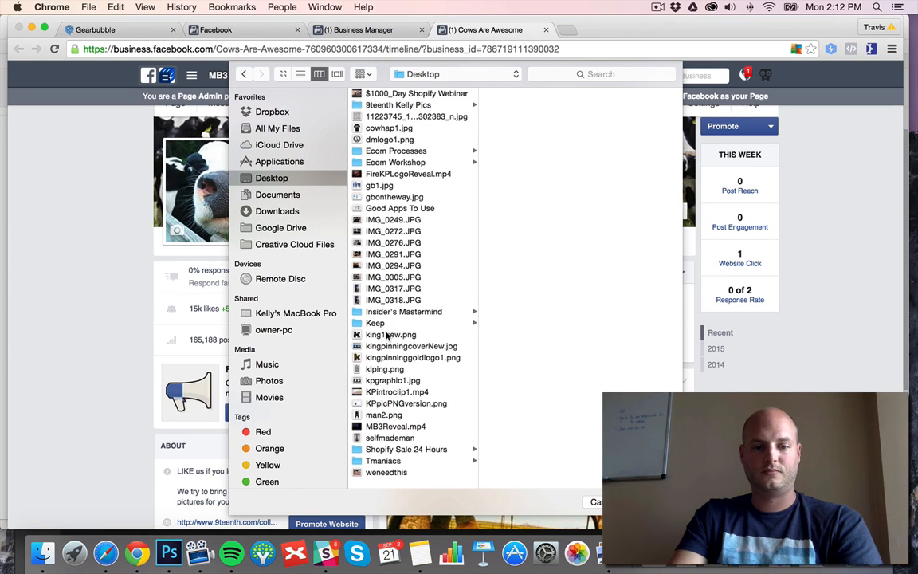
pyautogui.doubleClick(388, 128)
# Write the post text "Do Cows Make You Happy? Then, this is perfect for you!" and begin a separate line with "Buy yours".
pyautogui.write('Gr')
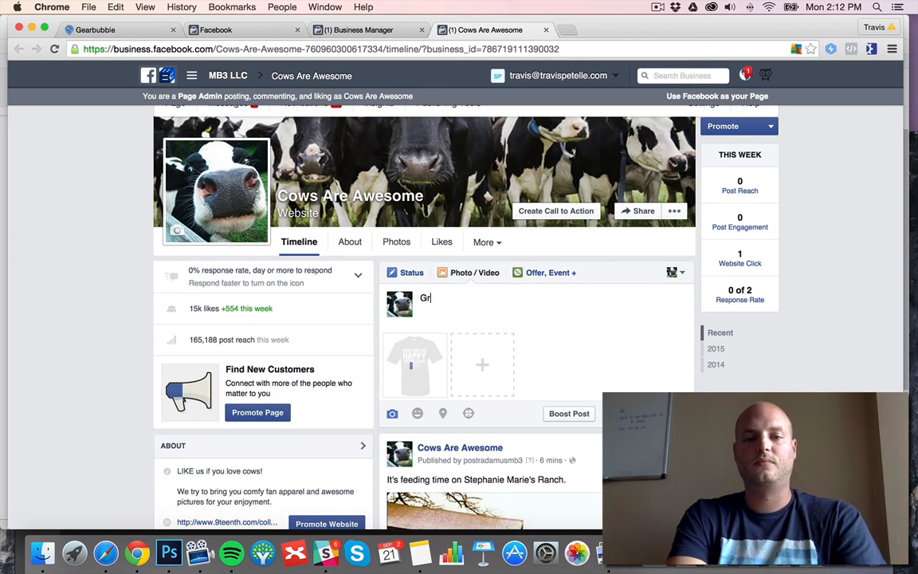
pyautogui.write('ab Thake You Happ')
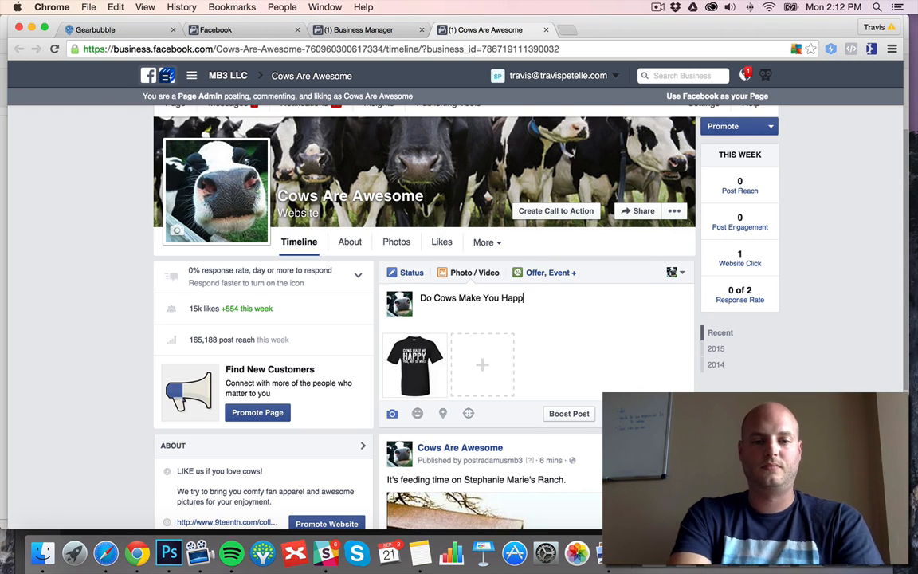
pyautogui.press('Return')
pyautogui.press('Return')
pyautogui.write('Buy yours here ==>')
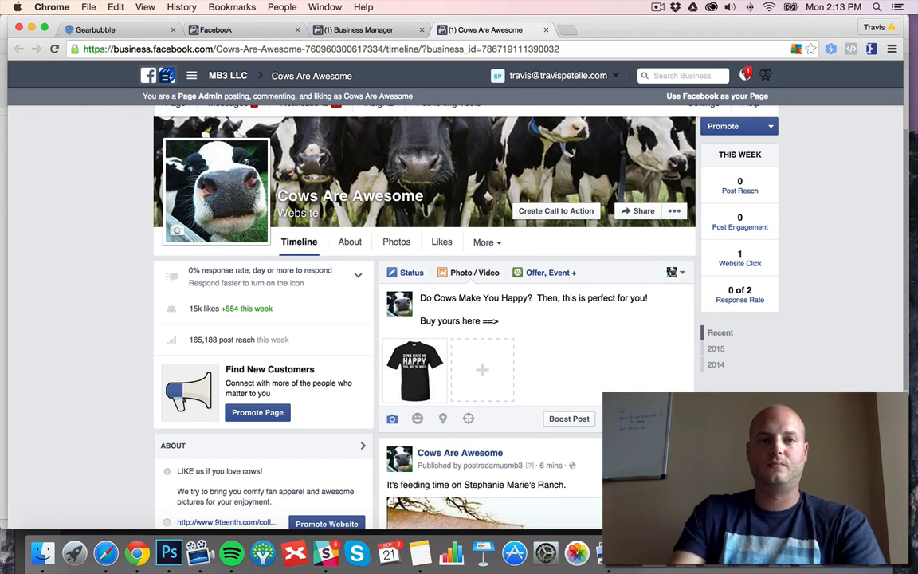
# Copy the campaign's link from its title on GearBubble and add it to the Facebook post after "Buy yours here ==>".
pyautogui.click(142, 30)
pyautogui.scroll(4, 351, 134)
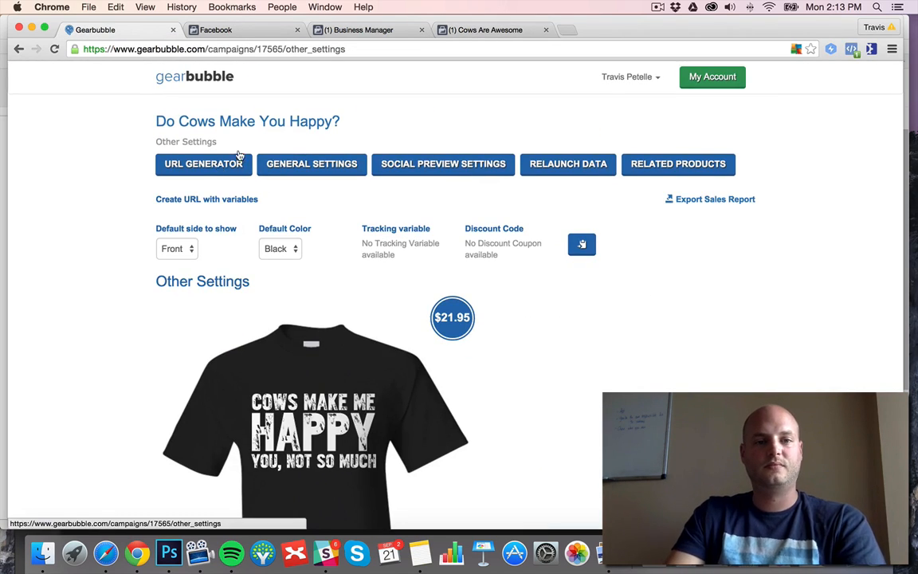
pyautogui.rightClick(272, 123)
pyautogui.click(314, 192)
pyautogui.click(486, 29)
# Add the closing line "Grab yours now before they're gone forever!" and publish the post.
pyautogui.press('Return')
pyautogui.press('Return')
pyautogui.write('O')
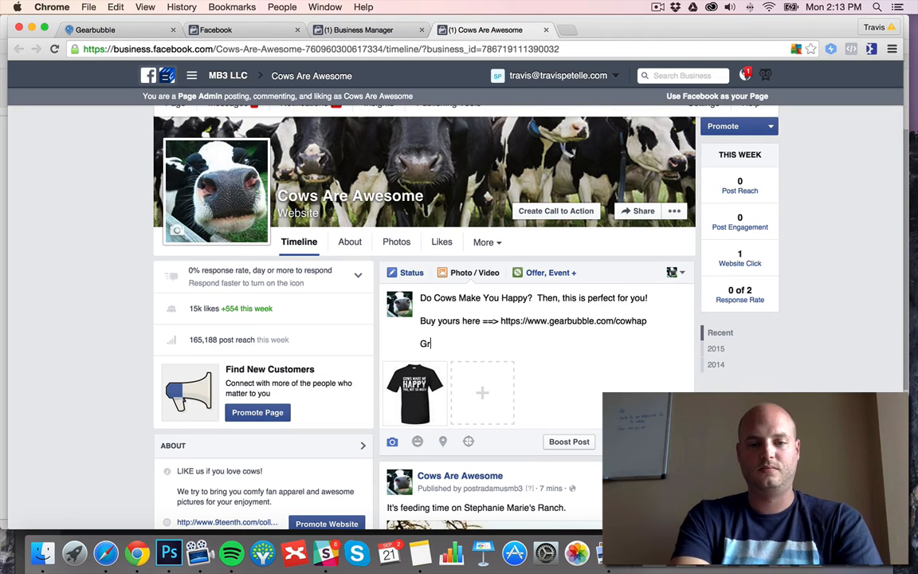
pyautogui.click(644, 442)
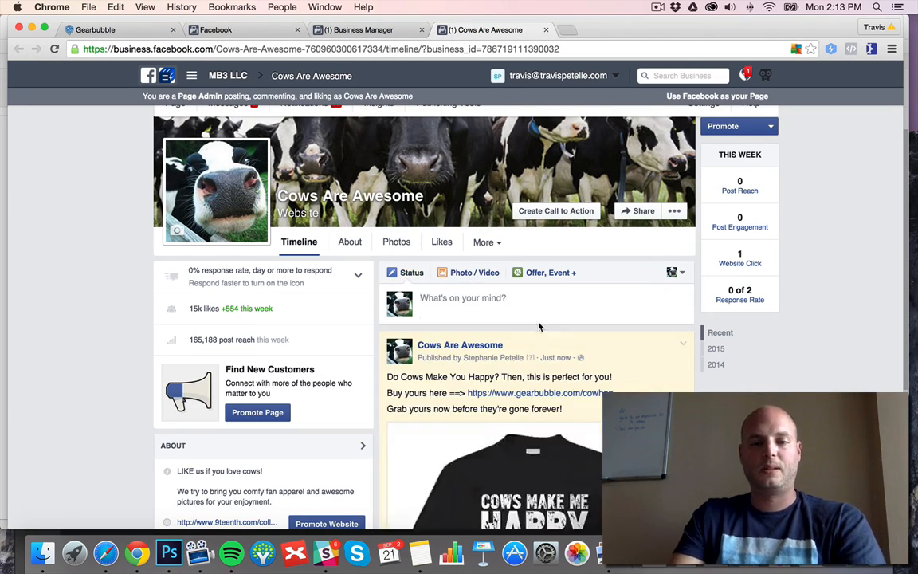
pyautogui.scroll(-1, 87, 191)
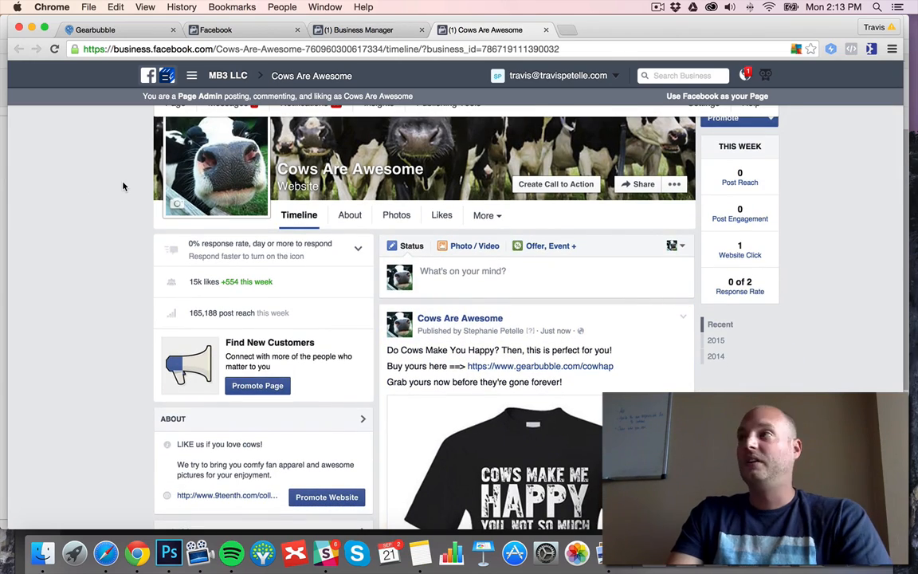
pyautogui.scroll(-5, 123, 185)
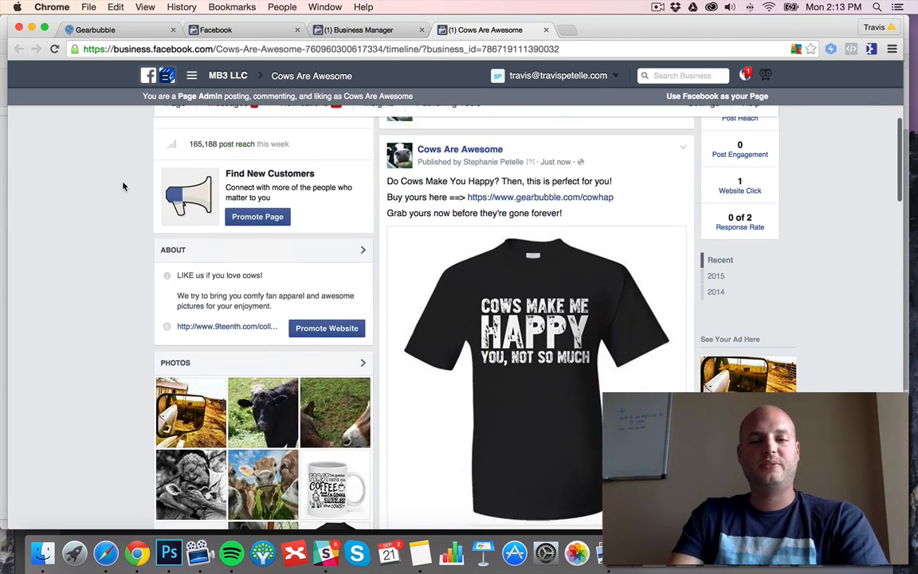
pyautogui.scroll(1, 124, 186)
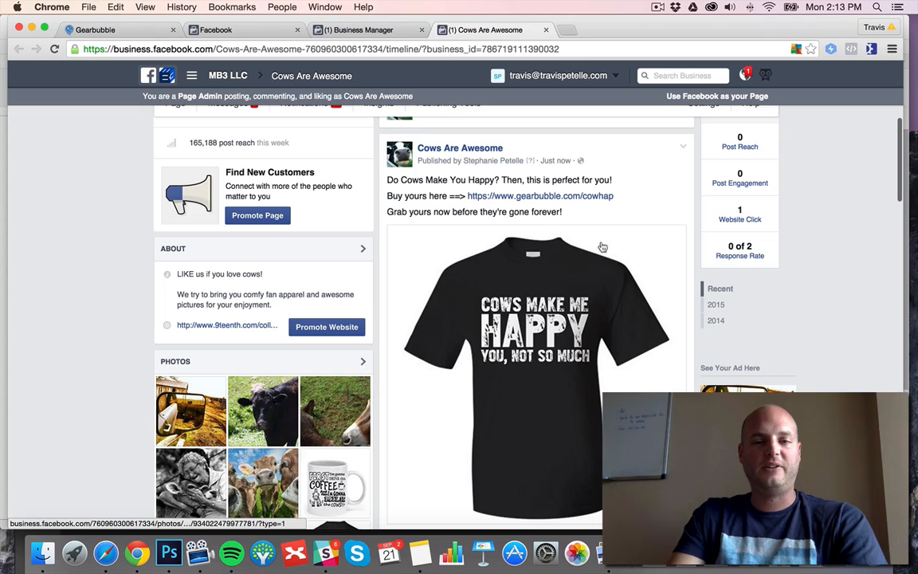
# Return to the MB3 Empire Advertising account and start a new ad with the "Boost your posts" objective.
pyautogui.click(252, 32)
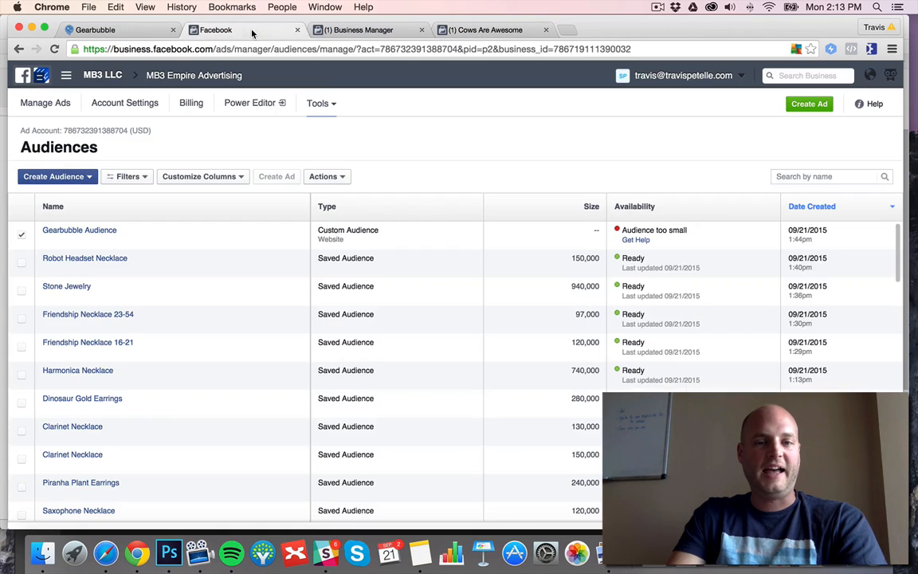
pyautogui.click(193, 75)
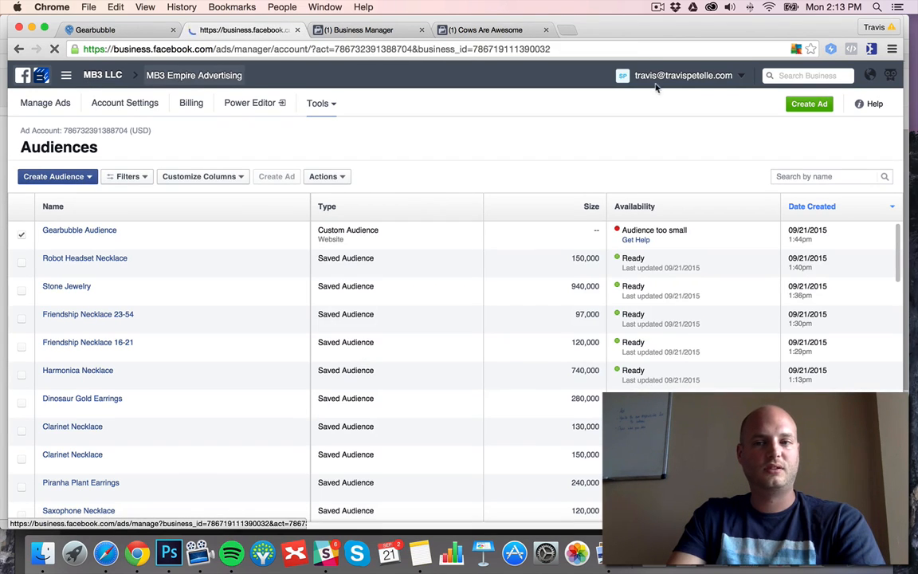
pyautogui.click(823, 104)
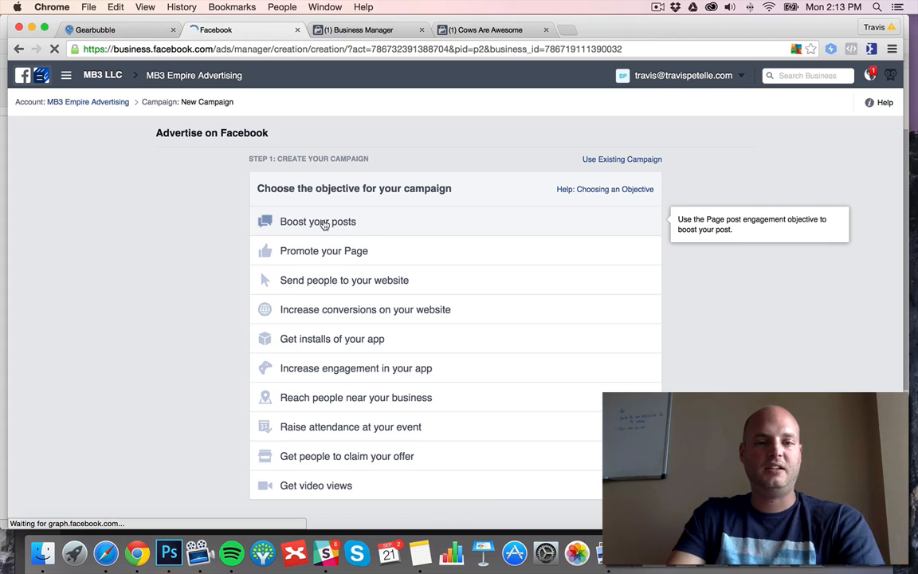
pyautogui.click(324, 226)
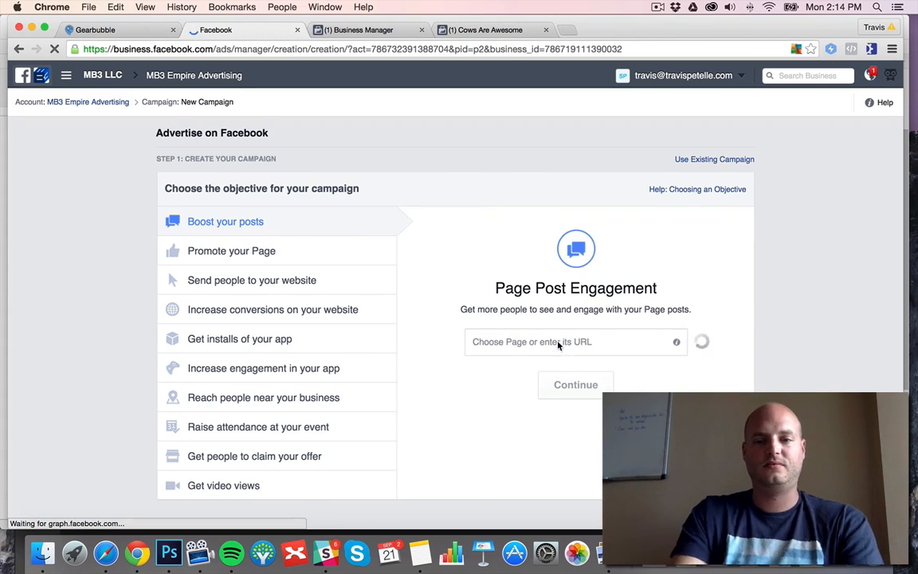
# Choose the Cows Are Awesome page and its "Do Cows Make You Happy?" photo post for the campaign and continue.
pyautogui.write('cow')
pyautogui.click(478, 370)
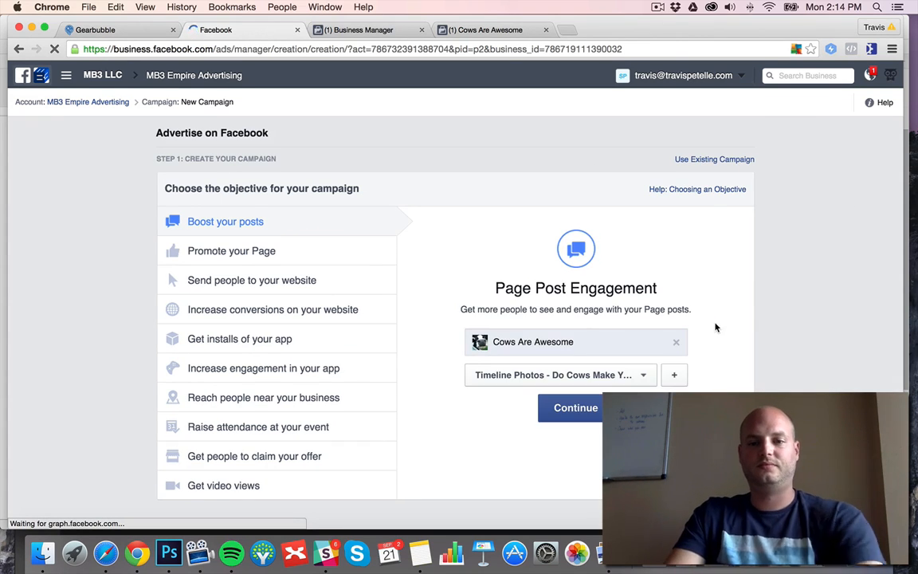
pyautogui.click(639, 375)
pyautogui.click(690, 201)
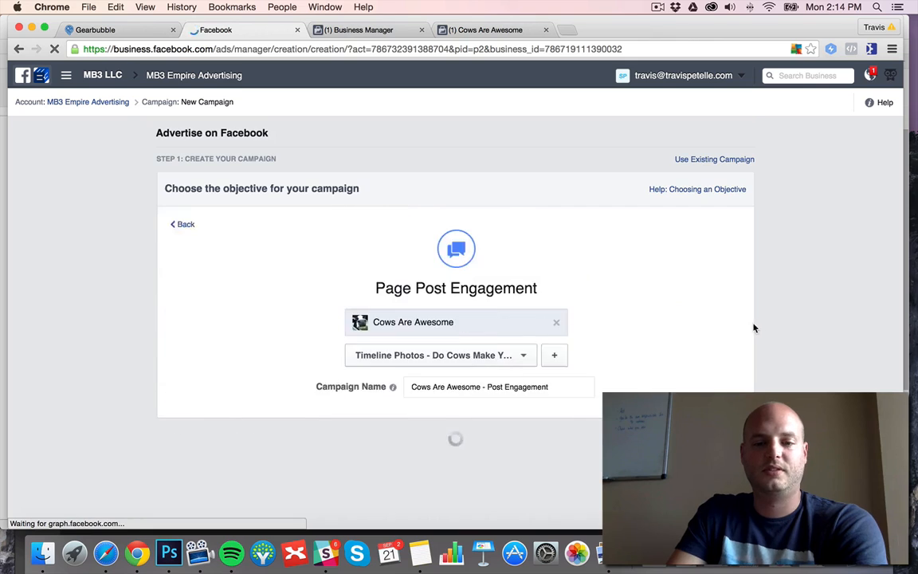
# Name the ad campaign "Cows Happy - GB - PPE".
pyautogui.tripleClick(551, 251)
pyautogui.write('Cows Make')
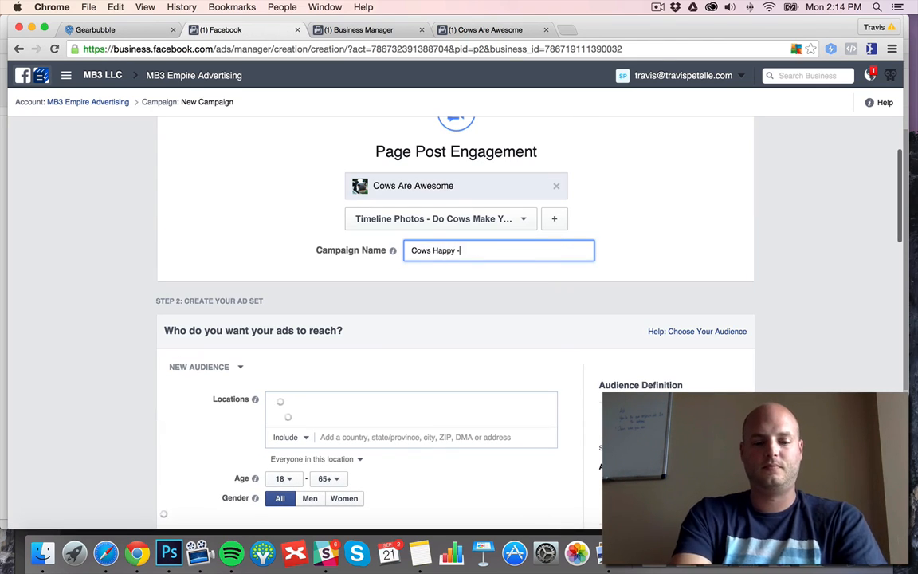
pyautogui.press('BackSpace')
pyautogui.press('BackSpace')
pyautogui.press('BackSpace')
pyautogui.press('BackSpace')
pyautogui.press('BackSpace')
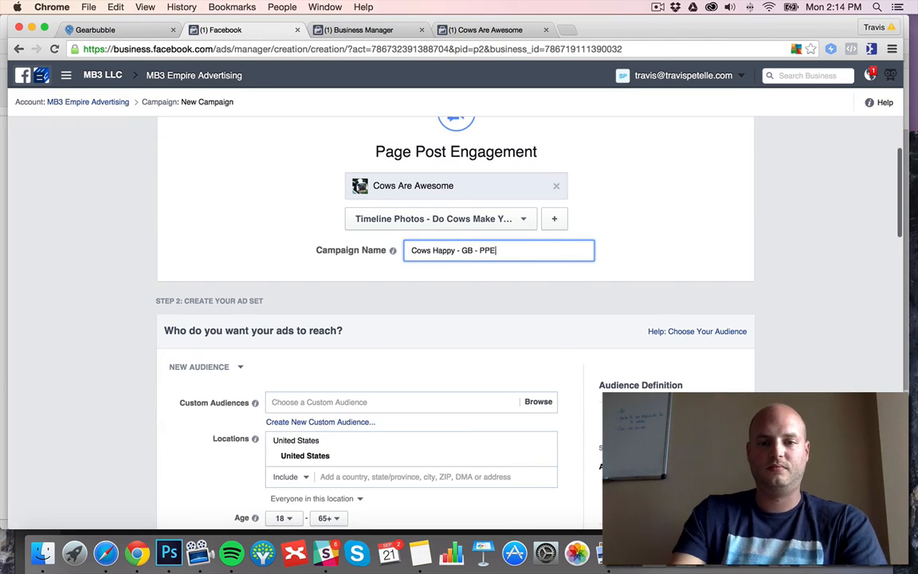
# Limit the audience to women aged 35 to 54.
pyautogui.scroll(-3, 288, 258)
pyautogui.click(289, 259)
pyautogui.scroll(-3, 290, 383)
pyautogui.click(290, 389)
pyautogui.click(328, 258)
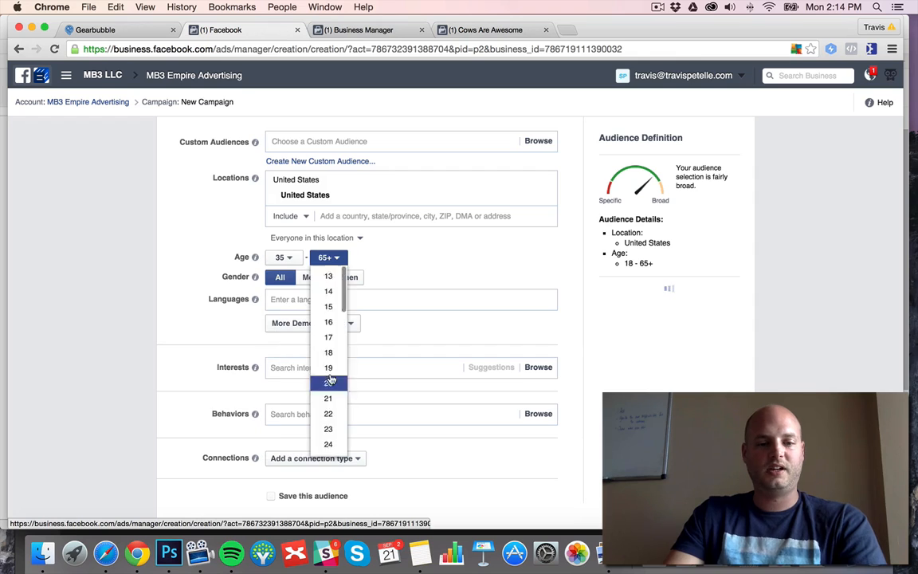
pyautogui.scroll(-6, 330, 380)
pyautogui.click(327, 414)
pyautogui.click(344, 277)
# Search the audience interests for "cattle" and add Angus cattle.
pyautogui.scroll(-2, 343, 281)
pyautogui.click(335, 282)
pyautogui.write('cattle')
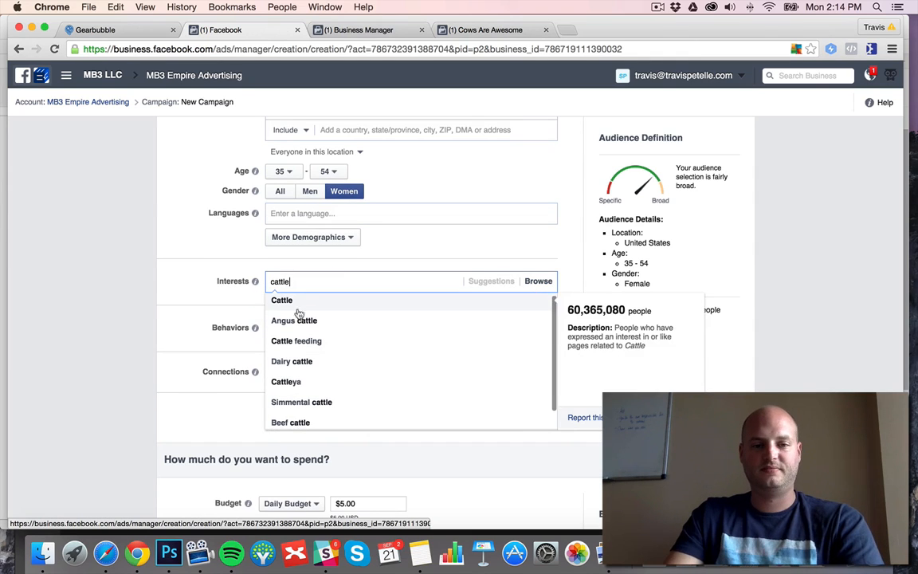
pyautogui.click(304, 319)
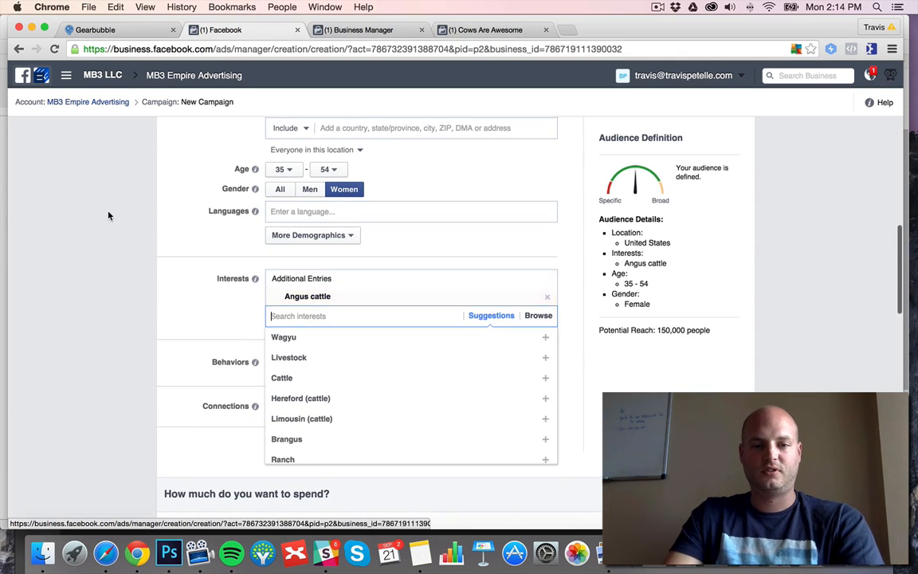
pyautogui.click(305, 318)
pyautogui.click(311, 334)
pyautogui.click(545, 313)
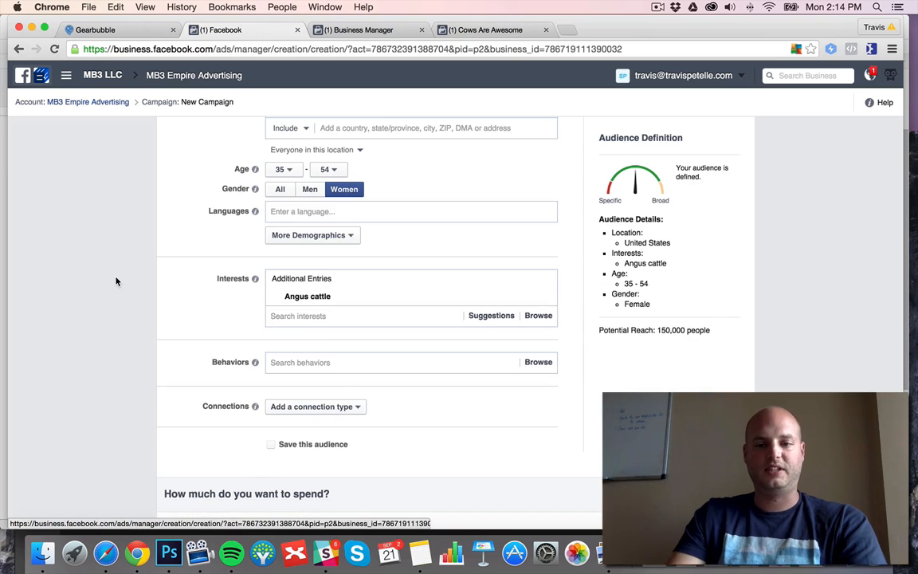
# Name the ad set "US - 35-54 - Angus Cattle - Mobile".
pyautogui.scroll(3, 116, 282)
pyautogui.scroll(-10, 119, 280)
pyautogui.click(334, 340)
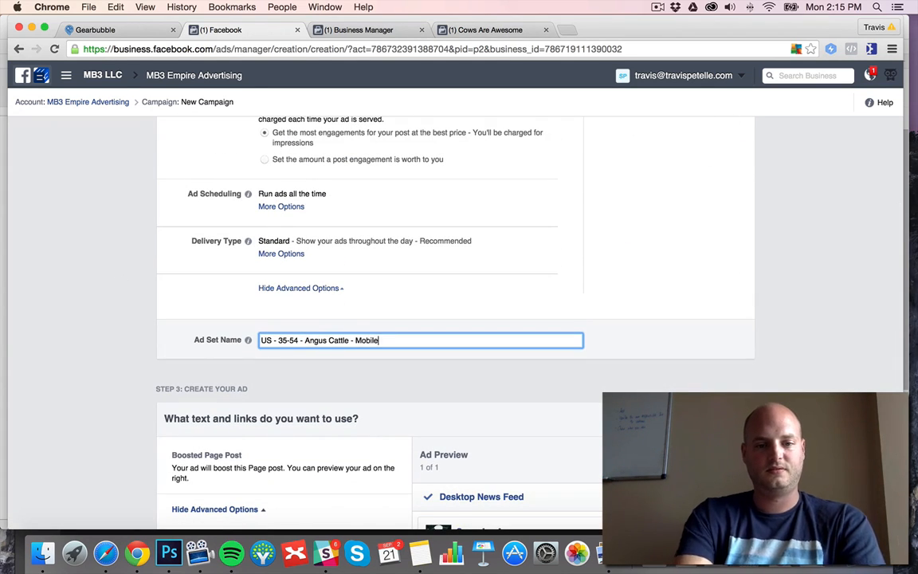
# Remove the Desktop News Feed and Desktop Right Column placements from the ad, and open its URL tags for editing.
pyautogui.scroll(-5, 479, 348)
pyautogui.click(729, 174)
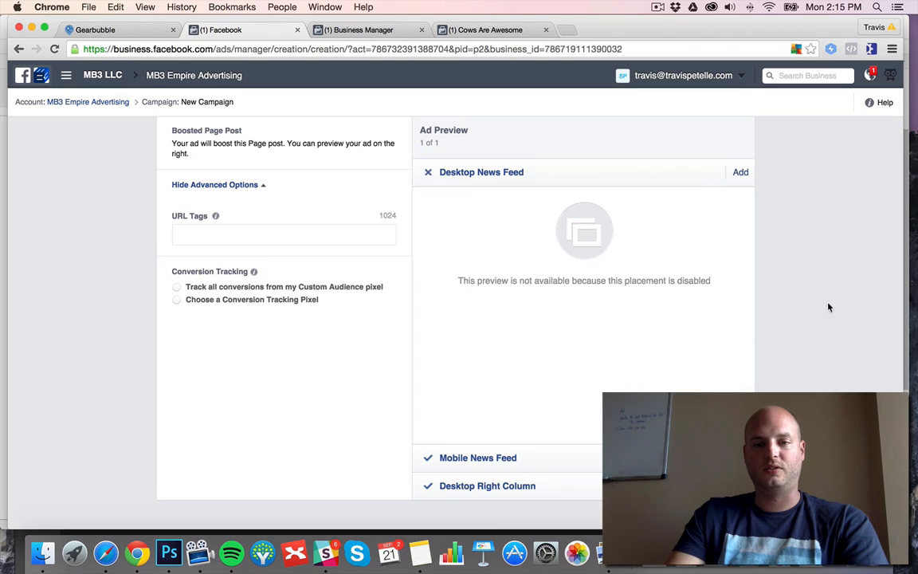
pyautogui.scroll(-2, 807, 327)
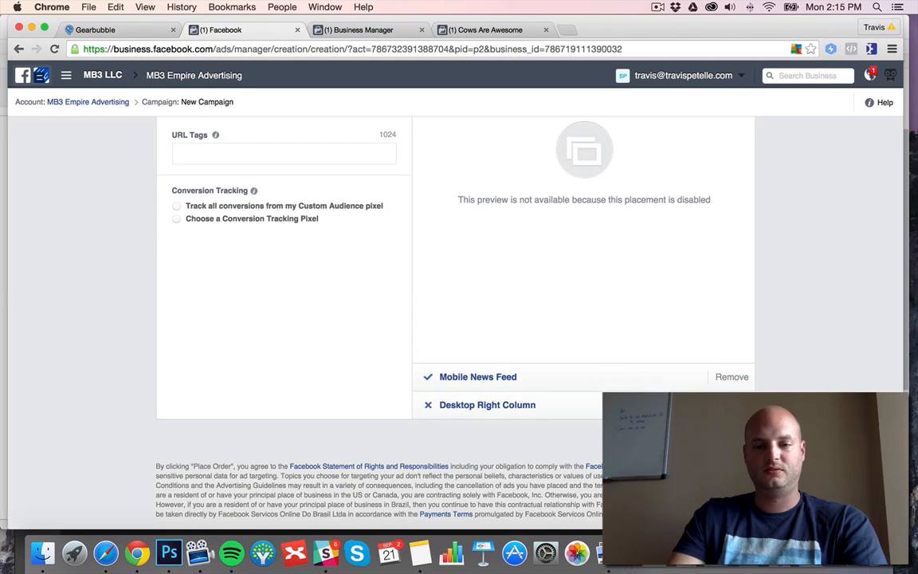
pyautogui.scroll(4, 61, 219)
pyautogui.click(199, 322)
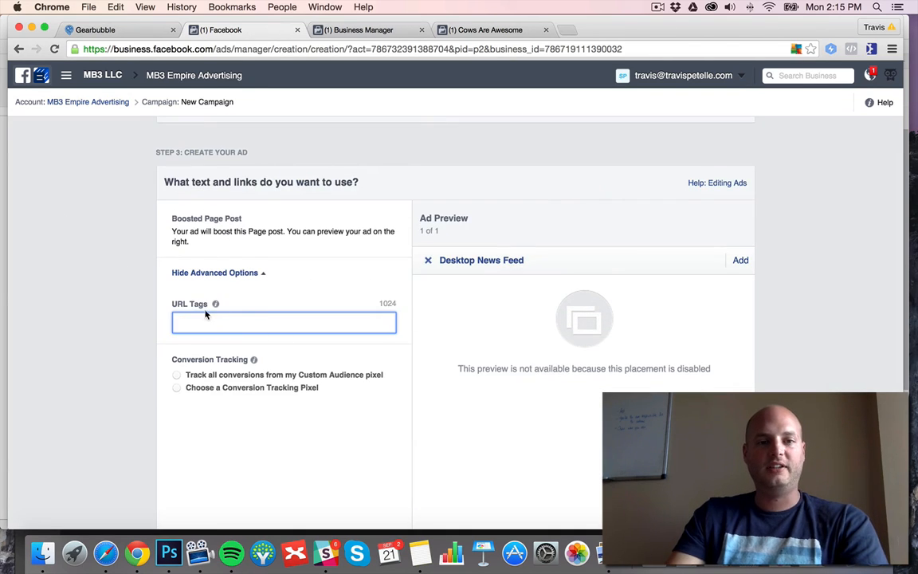
# Switch to GearBubble and open the analytics page in the cow campaign's advanced settings.
pyautogui.click(96, 30)
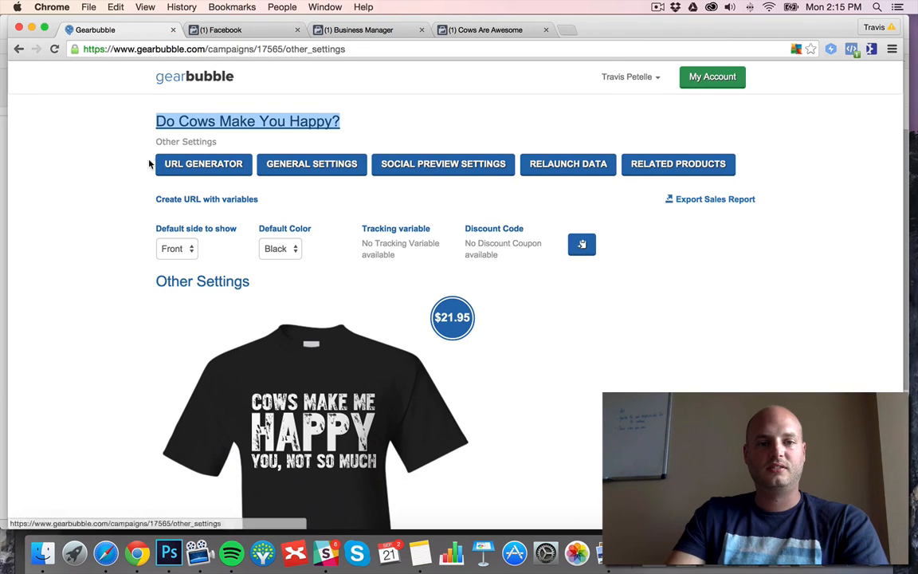
pyautogui.click(702, 78)
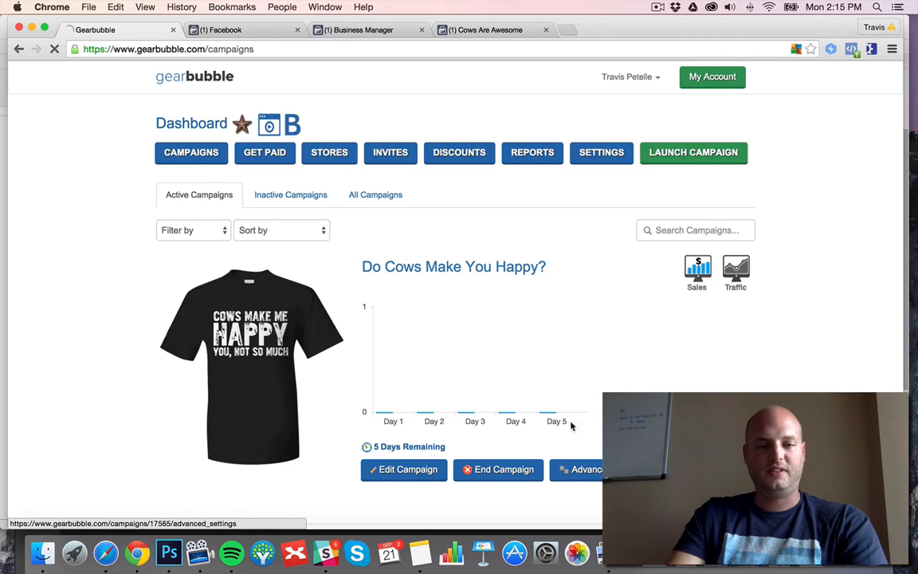
pyautogui.click(494, 165)
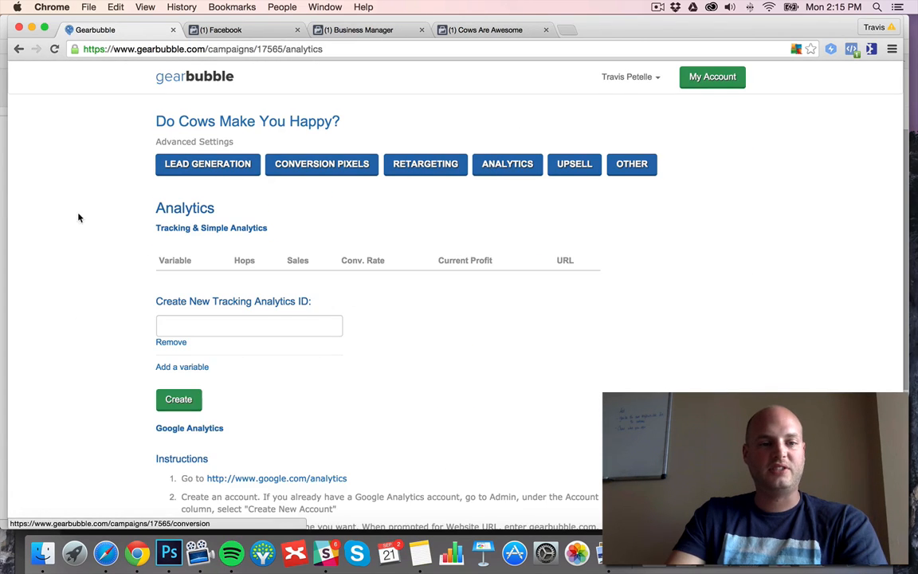
# Create the tracking analytics ID "35-54-AngusCattle" and copy its campaign URL with the variable.
pyautogui.click(243, 327)
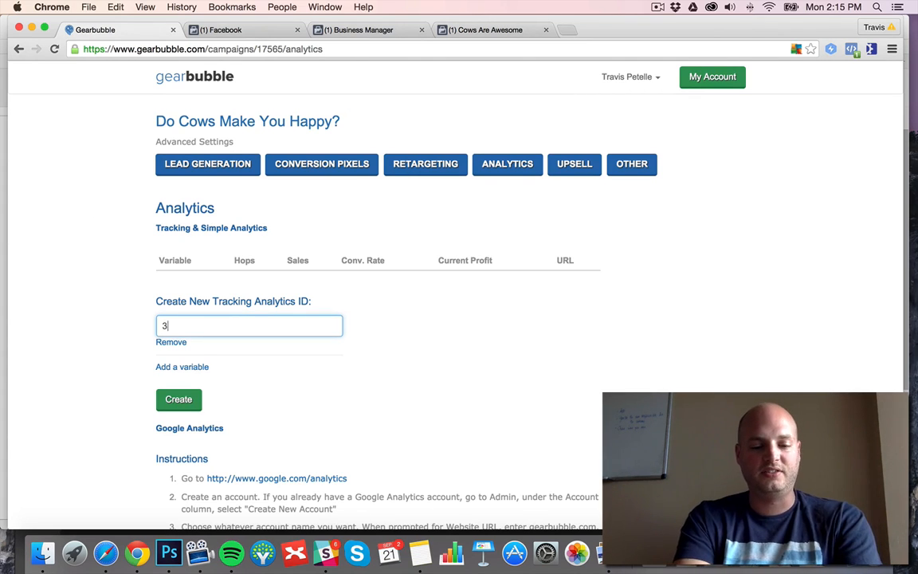
pyautogui.write('5-54-Ang')
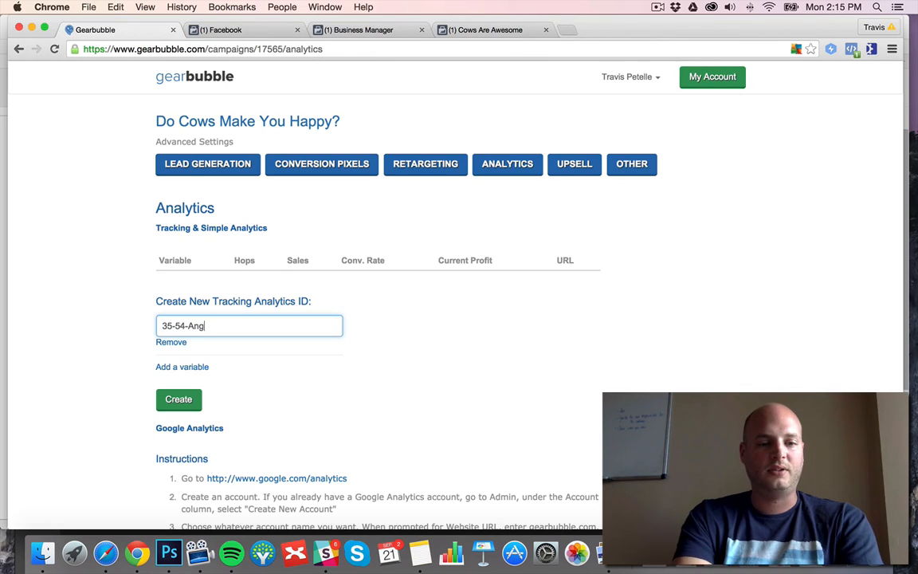
pyautogui.write('usCattle')
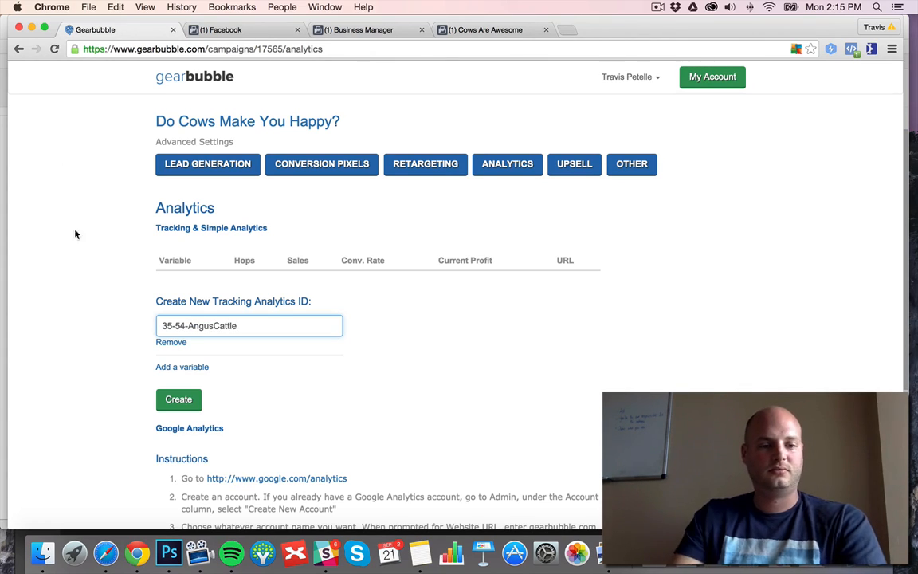
pyautogui.click(181, 398)
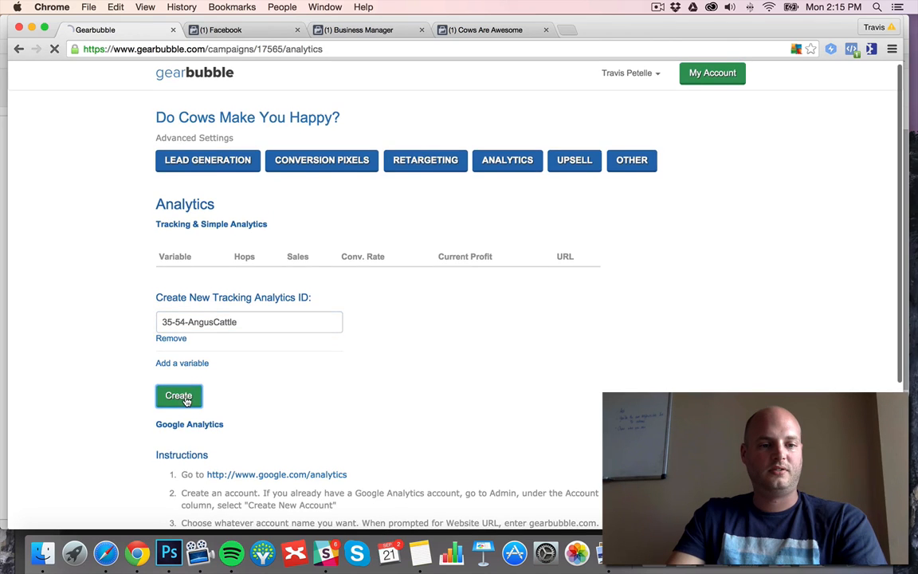
pyautogui.click(499, 330)
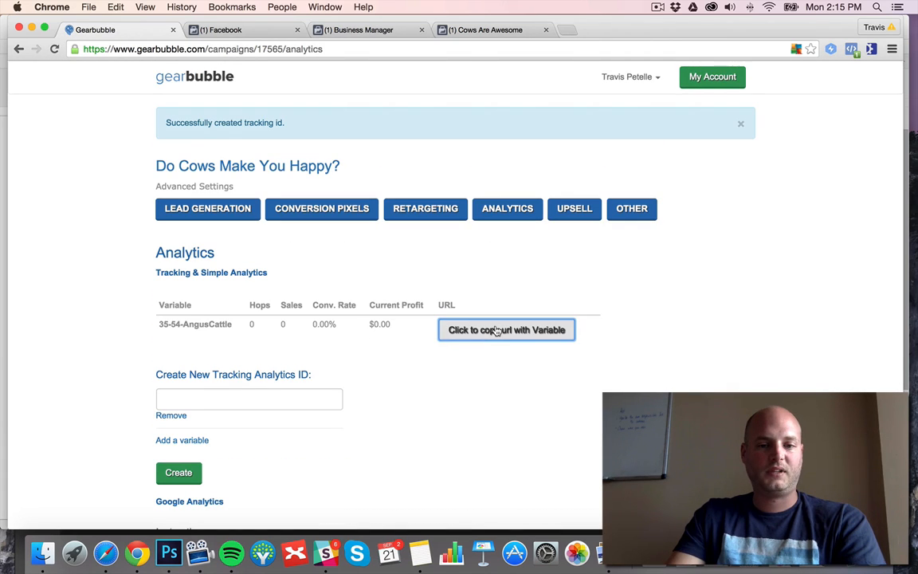
# Switch to the Facebook ad creation page and paste the copied GearBubble campaign URL into the ad's URL tags.
pyautogui.scroll(-1, 495, 280)
pyautogui.click(454, 29)
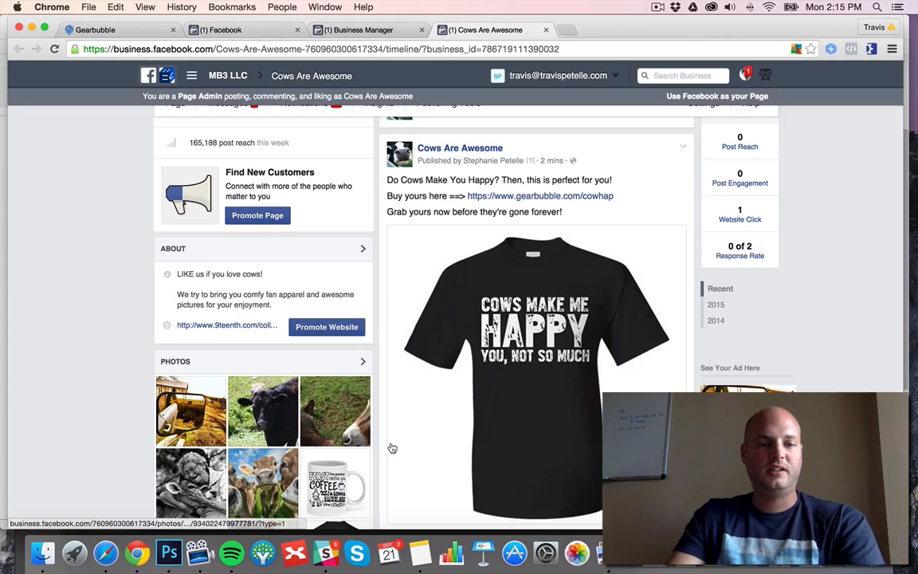
pyautogui.click(360, 30)
pyautogui.click(239, 30)
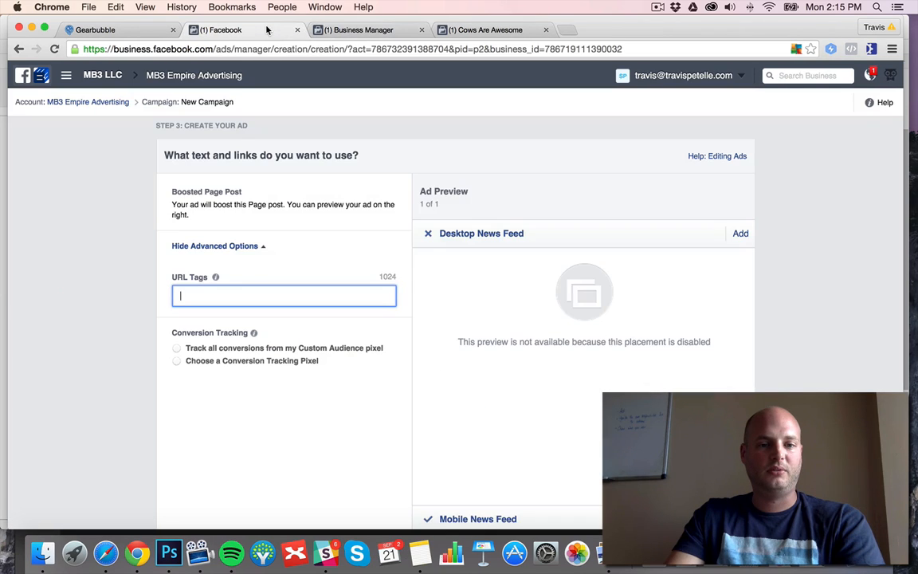
pyautogui.press('super+v')
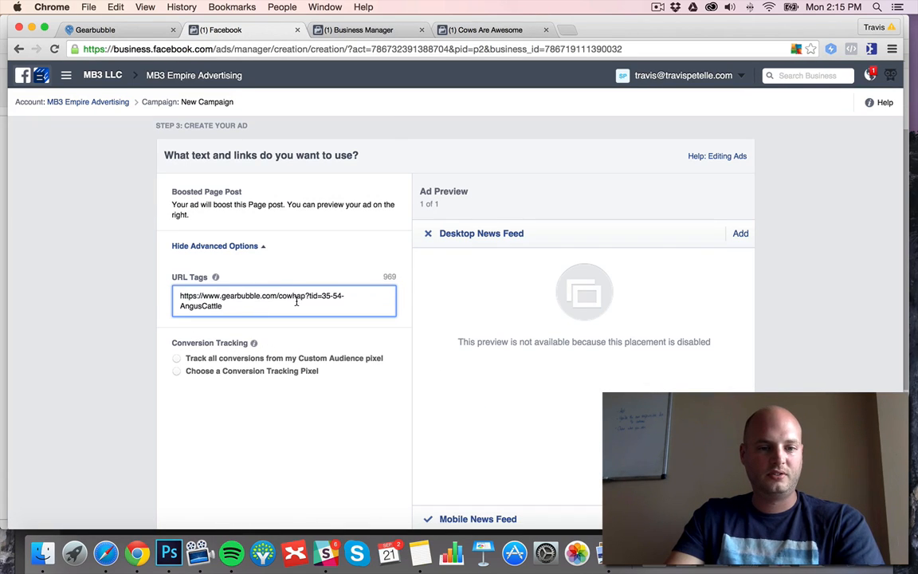
# Remove the web address and question mark from the URL tags, keeping only "tid=35-54-AngusCattle".
pyautogui.moveTo(303, 295); pyautogui.dragTo(162, 294)
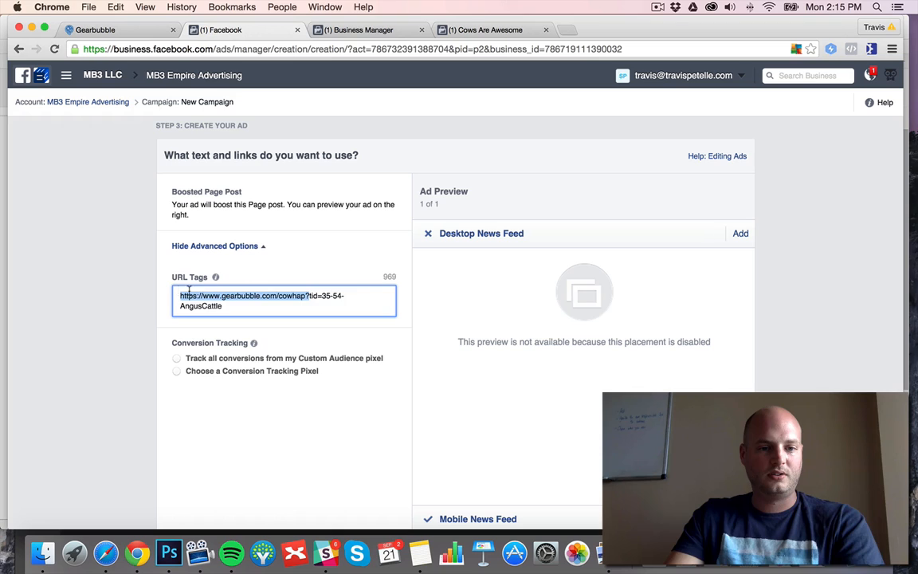
pyautogui.press('BackSpace')
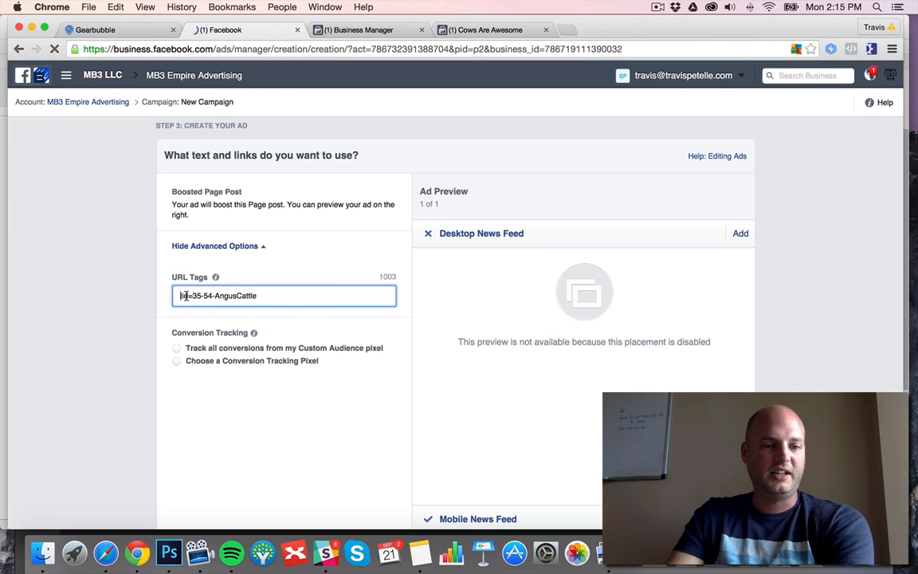
pyautogui.moveTo(194, 296); pyautogui.dragTo(266, 295)
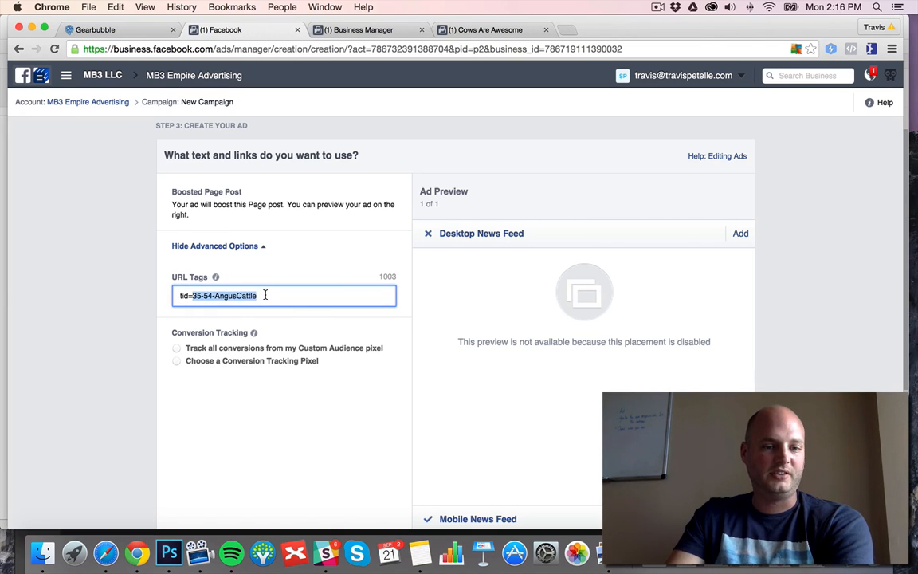
pyautogui.click(272, 295)
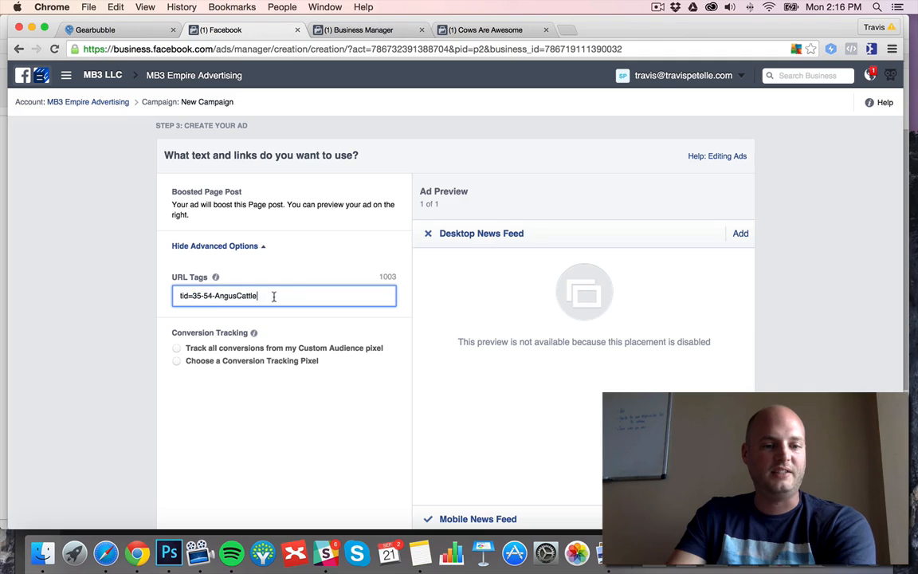
# Check the Mobile News Feed ad preview, place the ad order, and continue to the new campaign in Ads Manager.
pyautogui.scroll(-3, 133, 322)
pyautogui.scroll(2, 354, 322)
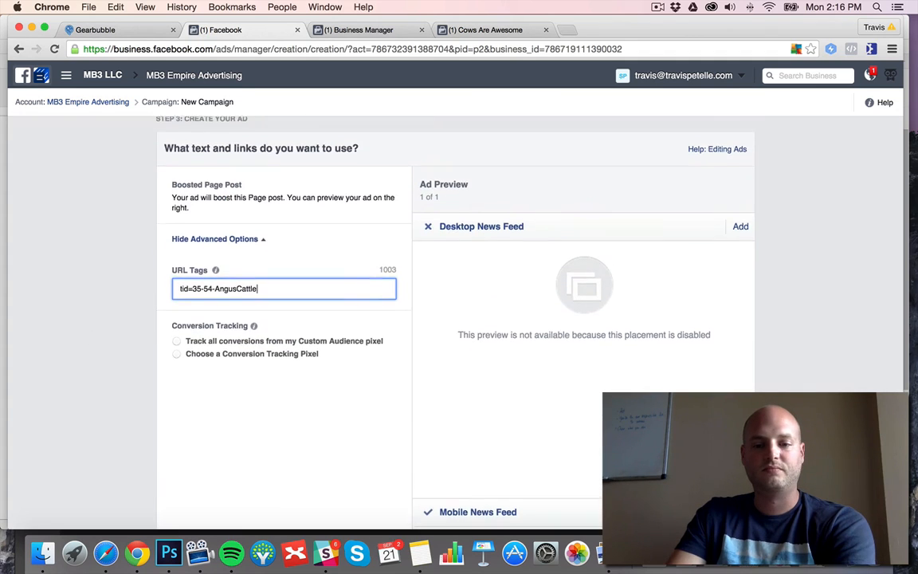
pyautogui.scroll(-3, 354, 322)
pyautogui.click(617, 387)
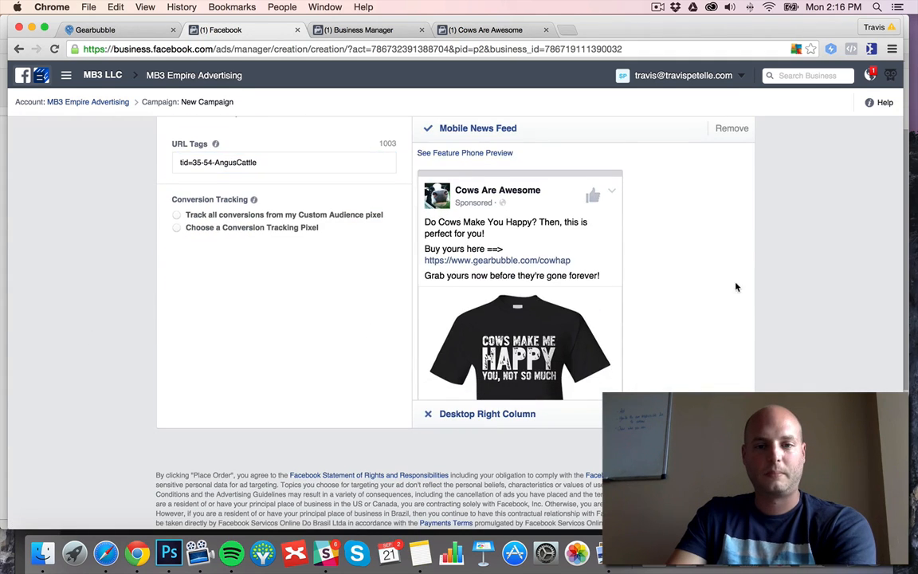
pyautogui.scroll(-3, 737, 295)
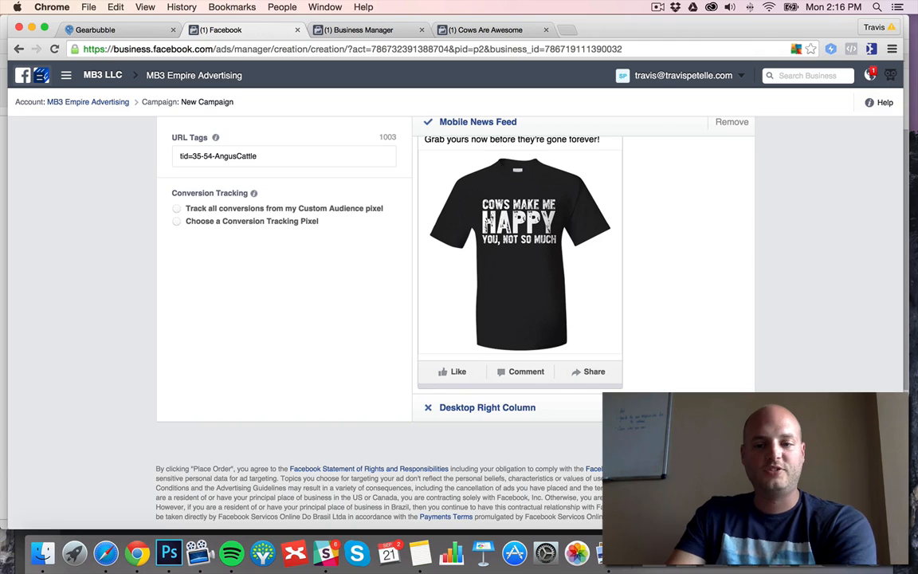
pyautogui.click(722, 442)
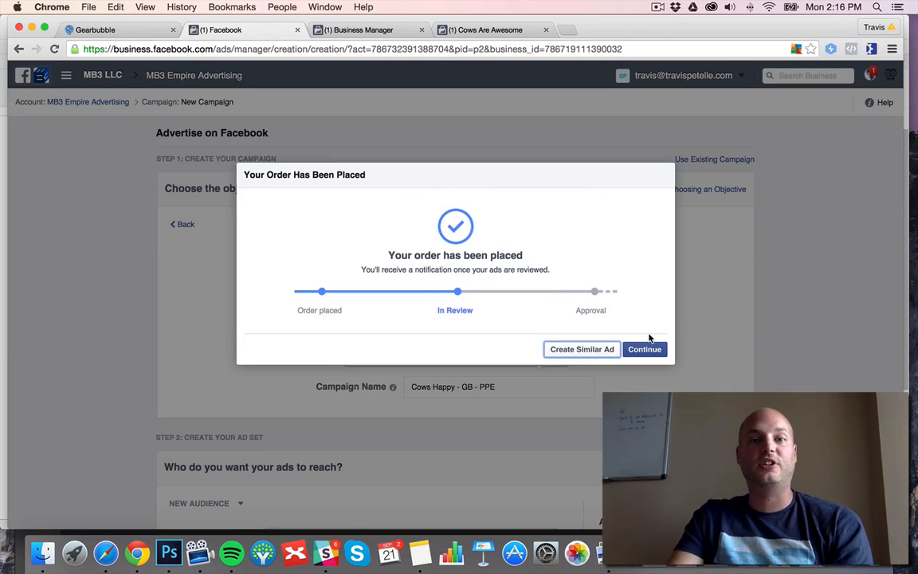
pyautogui.click(644, 349)
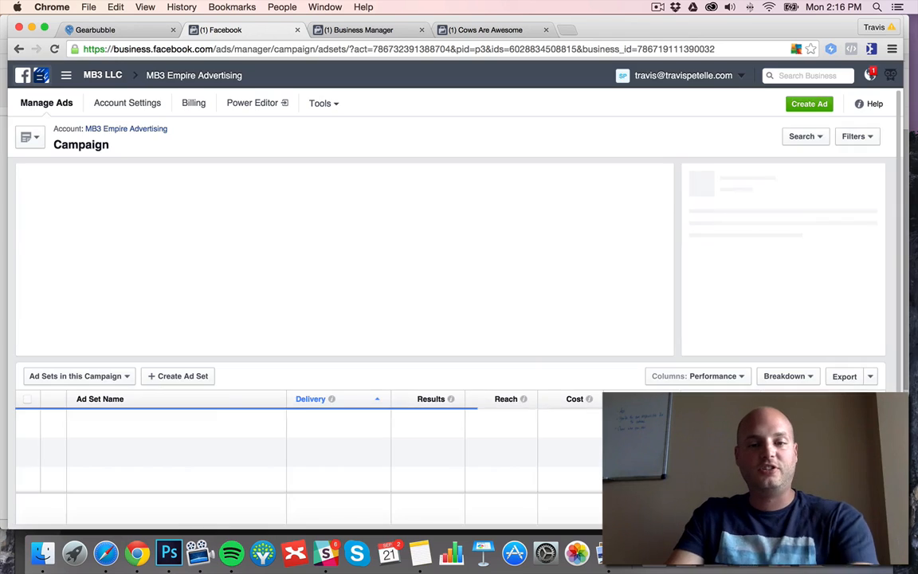